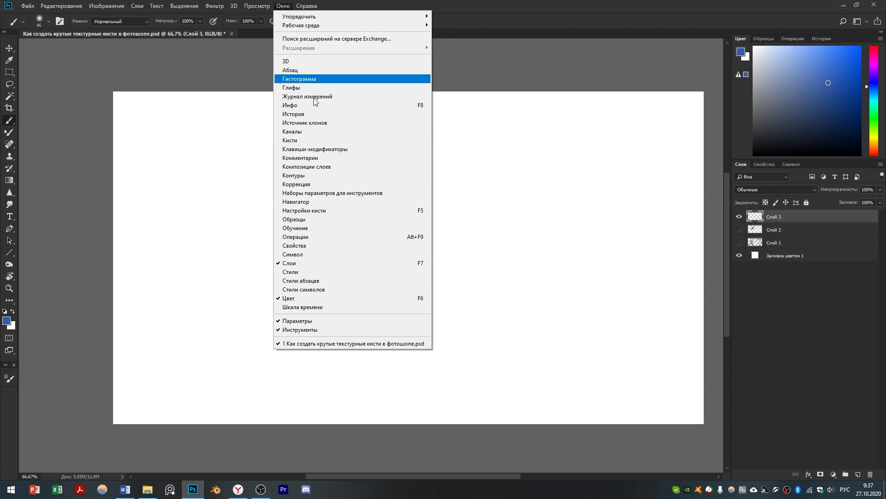
# Step: Open Brush Settings, dock it with the right-side panels, then pull it back out floating
pyautogui.click(319, 210)
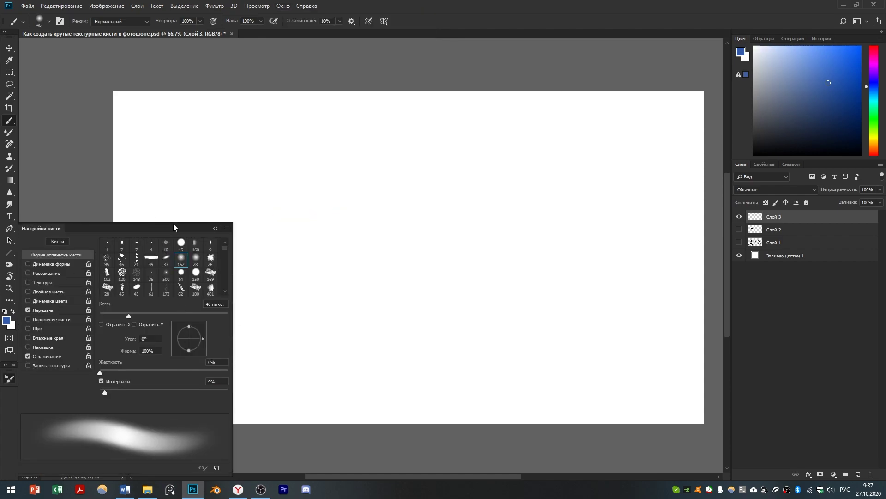
pyautogui.moveTo(167, 225); pyautogui.dragTo(314, 179)
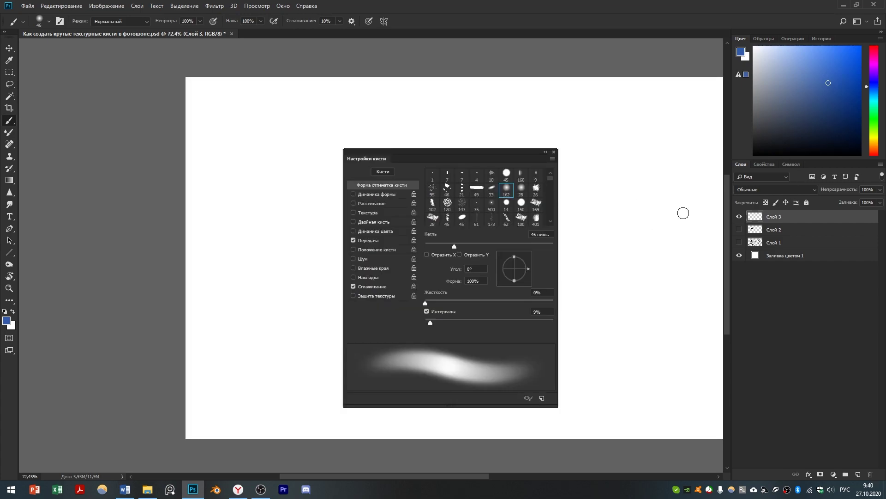
pyautogui.moveTo(494, 157)
pyautogui.mouseDown()
pyautogui.moveTo(821, 159)
pyautogui.moveTo(821, 167)
pyautogui.mouseUp()
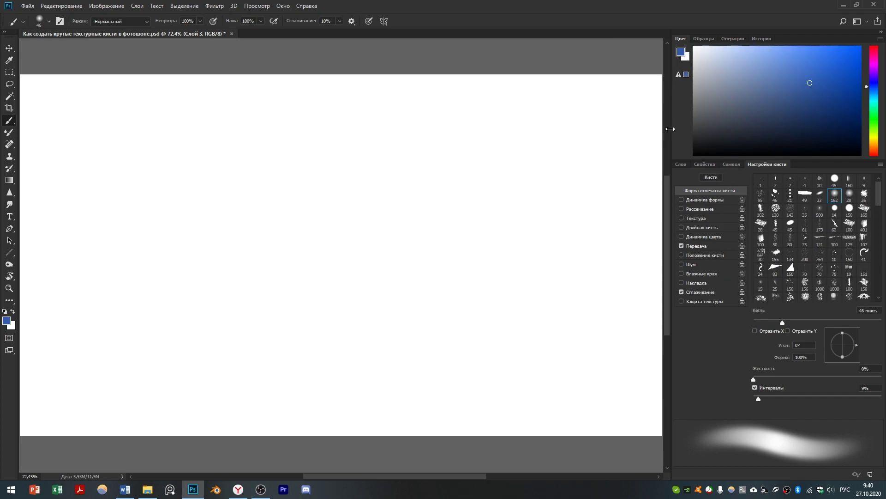
pyautogui.moveTo(770, 237)
pyautogui.mouseDown()
pyautogui.moveTo(569, 235)
pyautogui.moveTo(189, 181)
pyautogui.moveTo(142, 157)
pyautogui.moveTo(24, 376)
pyautogui.moveTo(12, 377)
pyautogui.mouseUp()
# Step: Collapse, expand and re-collapse the floating Brush Settings panel, then close it
pyautogui.click(302, 154)
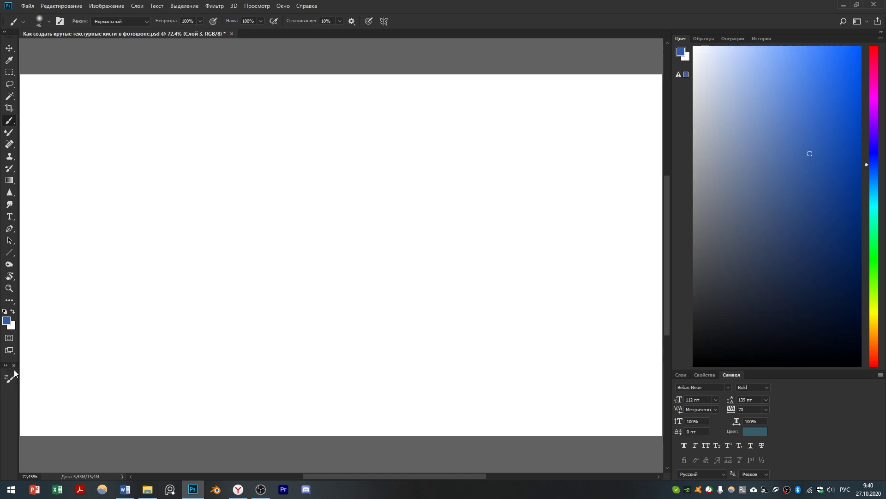
pyautogui.click(6, 369)
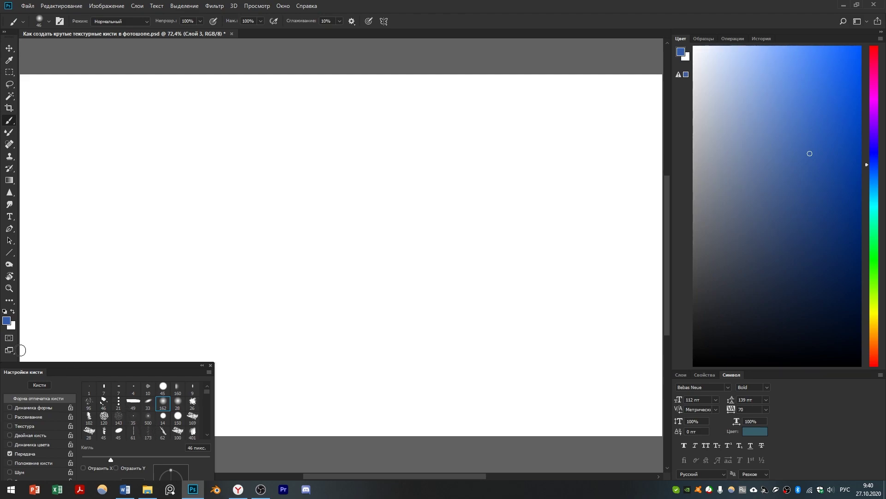
pyautogui.click(203, 365)
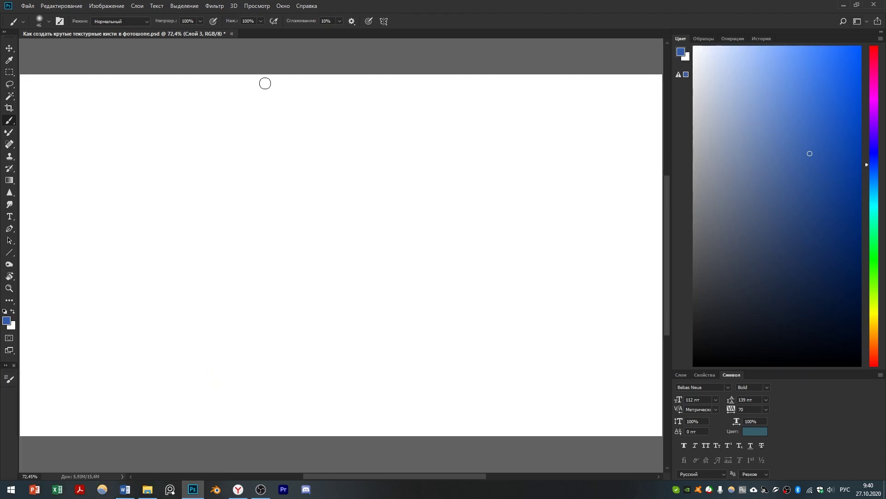
pyautogui.click(14, 365)
# Step: Reopen Brush Settings from the Window menu, show Layers instead of Character, and narrow the right column
pyautogui.click(282, 6)
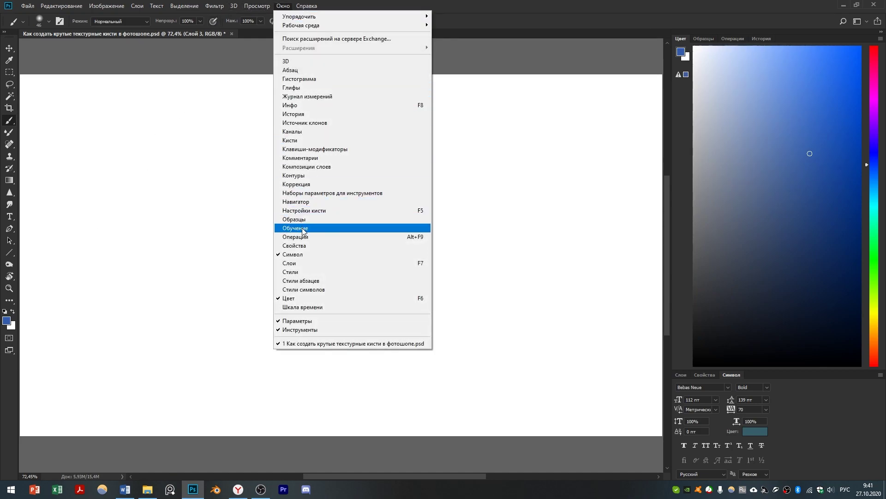
pyautogui.click(306, 214)
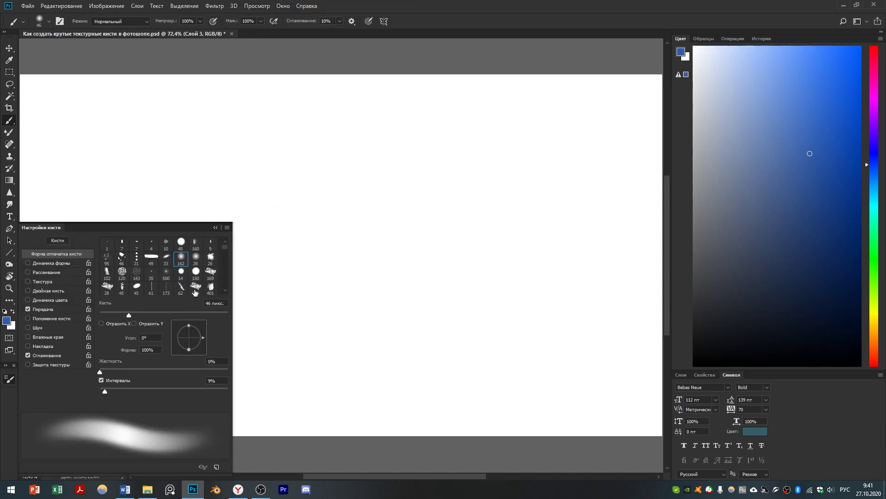
pyautogui.click(681, 375)
pyautogui.moveTo(672, 206); pyautogui.dragTo(776, 211)
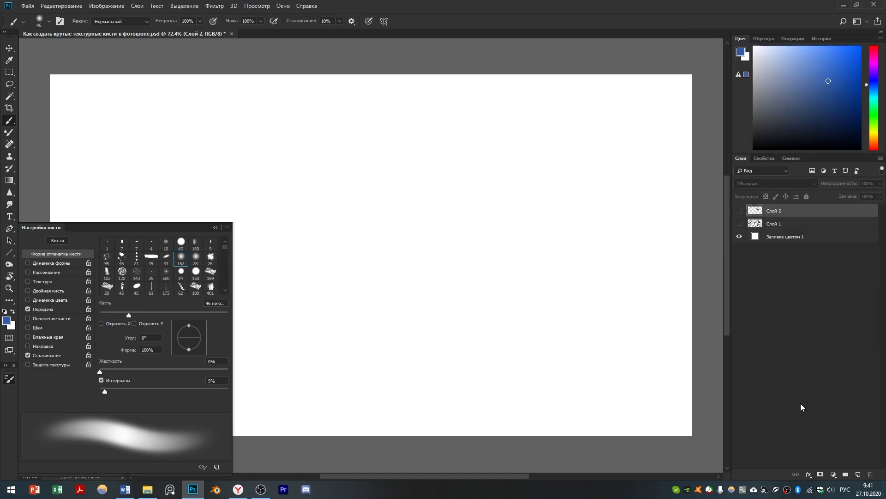
# Step: On a new layer, draw a four-sided Polygonal Lasso shape and fill it with black
pyautogui.click(856, 474)
pyautogui.press('l')
pyautogui.press('d')
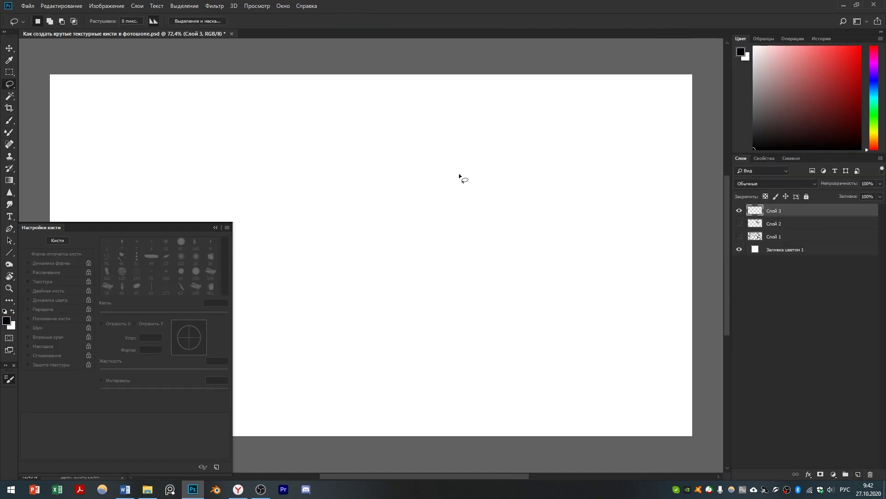
pyautogui.moveTo(442, 178)
pyautogui.mouseDown()
pyautogui.moveTo(461, 176)
pyautogui.moveTo(484, 200)
pyautogui.moveTo(440, 221)
pyautogui.mouseUp()
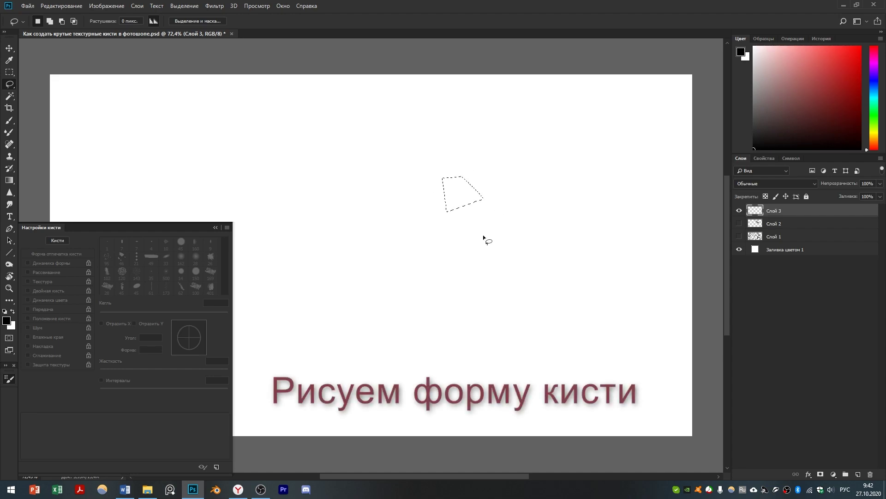
pyautogui.hotkey('alt', 'BackSpace')
pyautogui.scroll(-1, 483, 237)
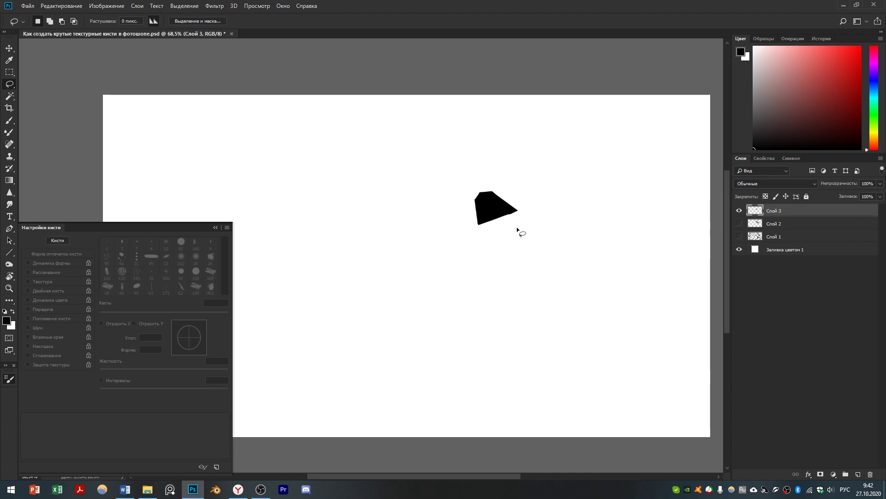
pyautogui.scroll(3, 506, 202)
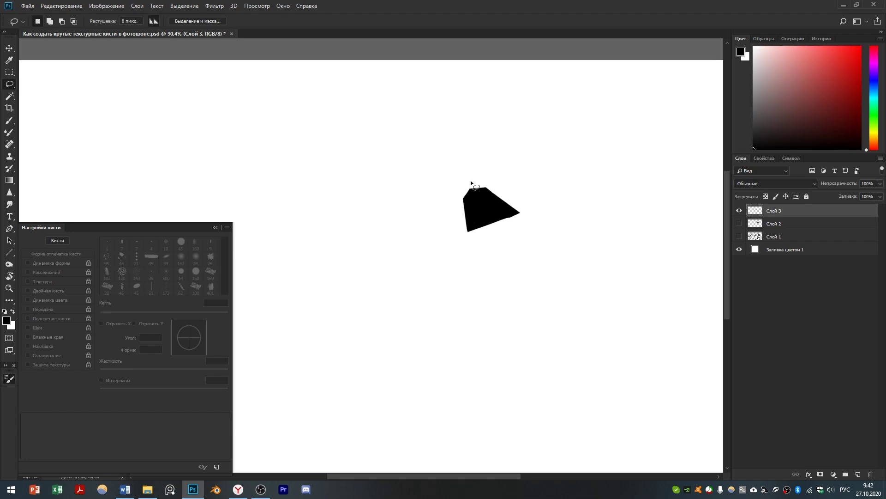
pyautogui.scroll(-2, 504, 193)
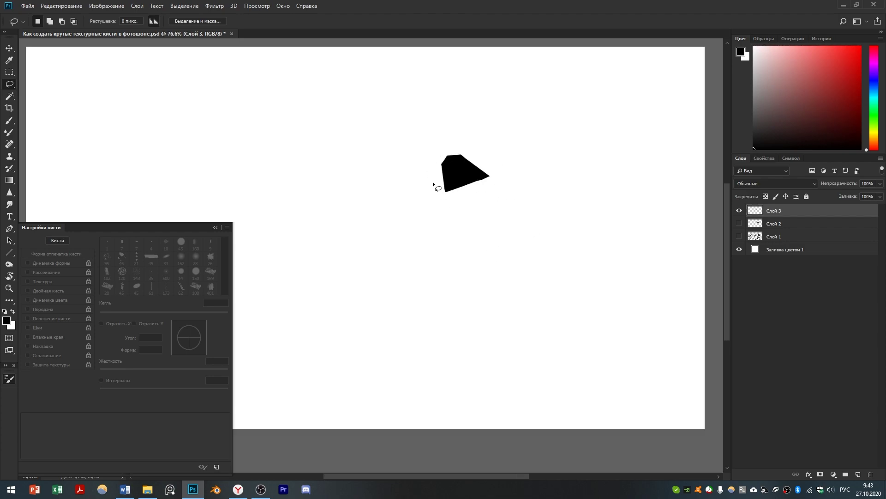
pyautogui.click(61, 5)
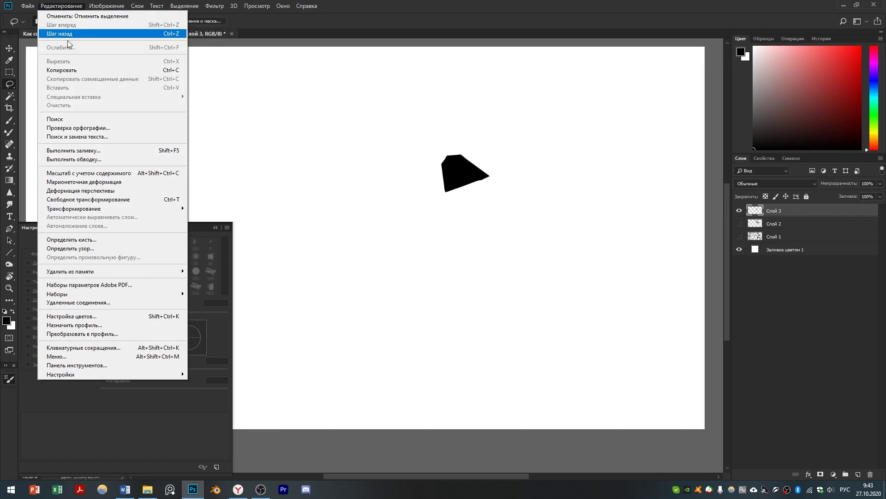
# Step: Define the black shape as a 138 px brush preset under its default name and switch to the Brush tool
pyautogui.click(116, 240)
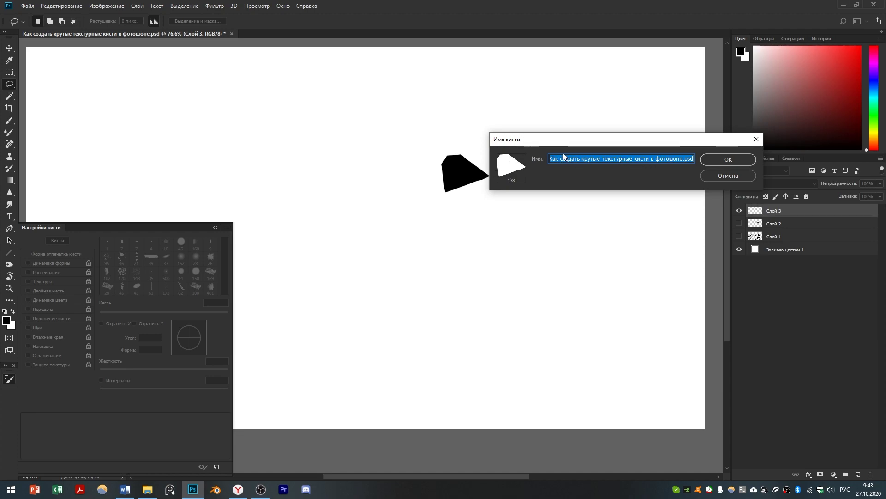
pyautogui.click(714, 160)
pyautogui.press('b')
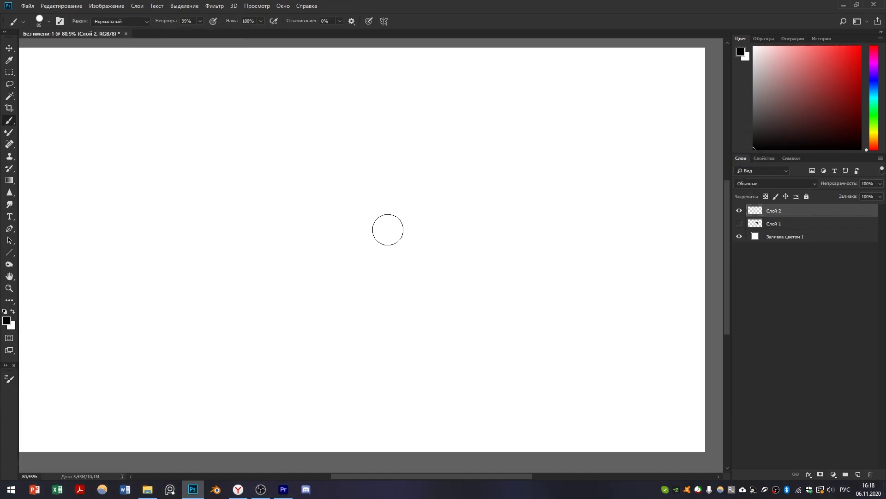
# Step: Paint black test strokes in the untitled document and Alt-click to sample grey
pyautogui.moveTo(373, 196)
pyautogui.mouseDown()
pyautogui.moveTo(367, 186)
pyautogui.moveTo(366, 198)
pyautogui.moveTo(389, 198)
pyautogui.mouseUp()
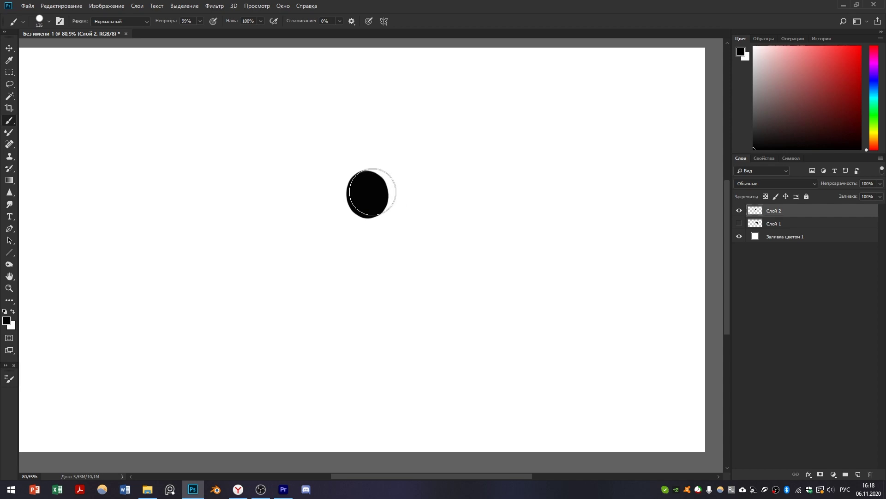
pyautogui.moveTo(373, 199)
pyautogui.mouseDown()
pyautogui.moveTo(413, 246)
pyautogui.moveTo(391, 217)
pyautogui.moveTo(401, 232)
pyautogui.mouseUp()
pyautogui.keyDown('alt'); pyautogui.click(408, 245); pyautogui.keyUp('alt')
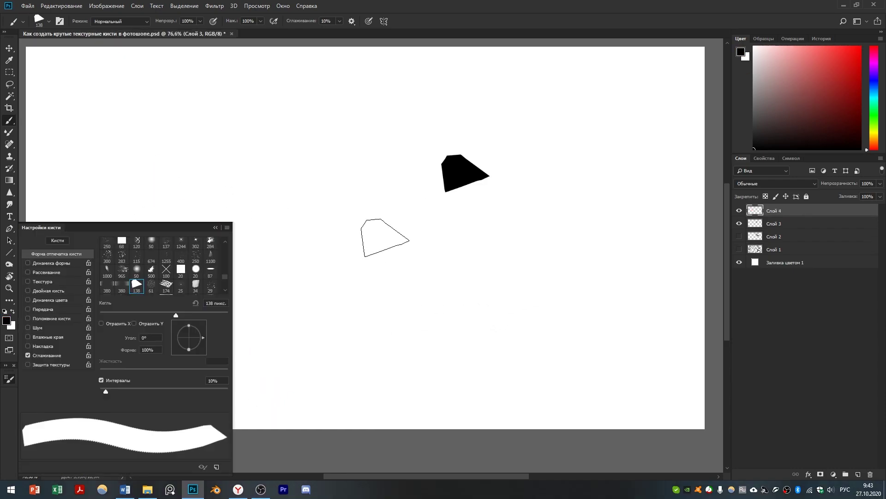
# Step: Paint an L-shaped stroke and three single stamps with the new shape brush
pyautogui.moveTo(360, 199)
pyautogui.mouseDown()
pyautogui.moveTo(378, 289)
pyautogui.moveTo(452, 274)
pyautogui.moveTo(459, 302)
pyautogui.mouseUp()
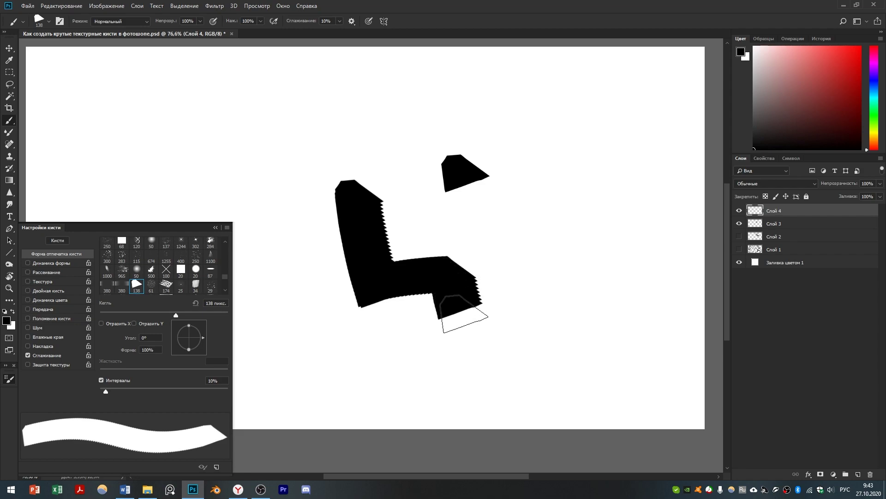
pyautogui.moveTo(513, 235)
pyautogui.mouseDown()
pyautogui.moveTo(565, 266)
pyautogui.moveTo(504, 359)
pyautogui.mouseUp()
pyautogui.click(436, 352)
pyautogui.click(388, 367)
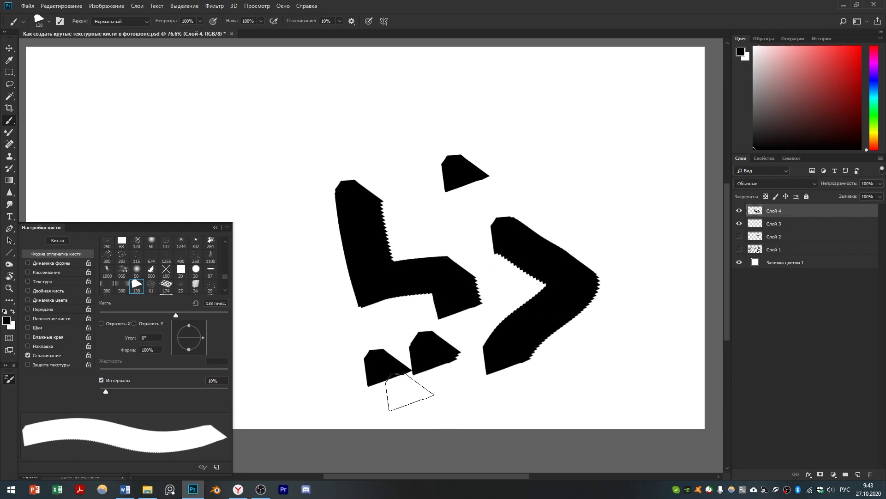
pyautogui.click(446, 398)
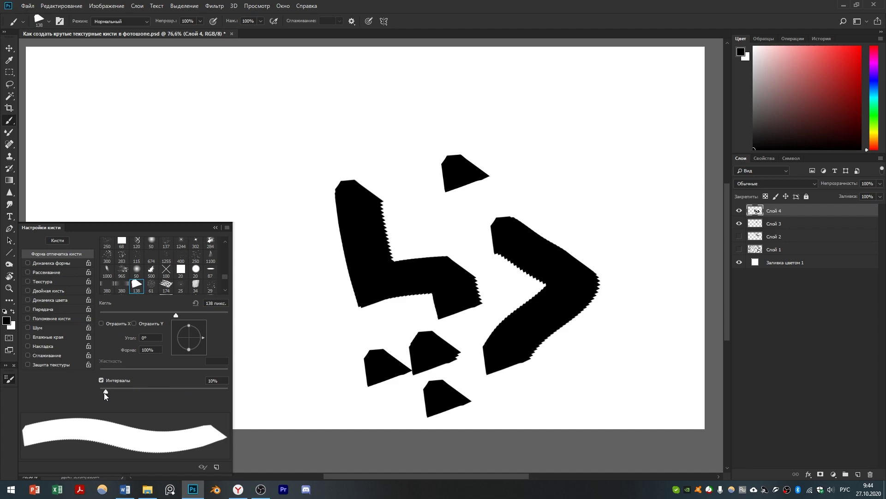
# Step: Experiment with brush tip Spacing, dropping it to 1%, then set it back to 10%
pyautogui.moveTo(106, 392)
pyautogui.mouseDown()
pyautogui.moveTo(151, 393)
pyautogui.moveTo(66, 389)
pyautogui.mouseUp()
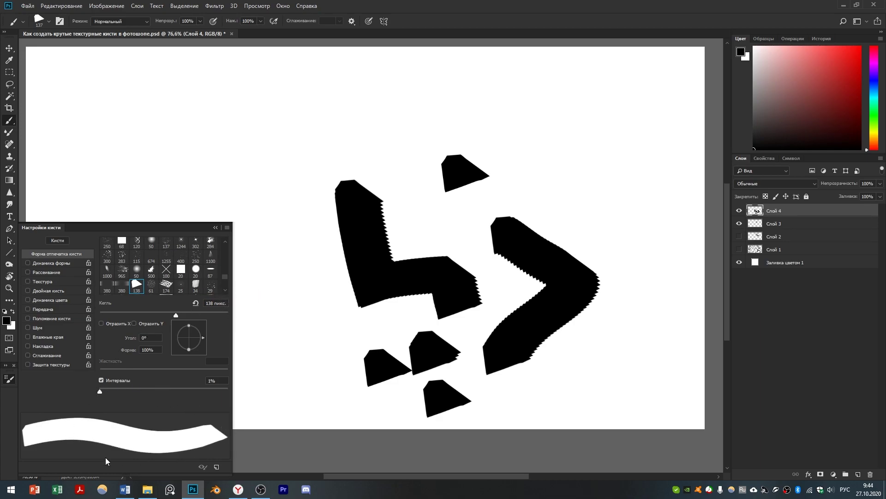
pyautogui.moveTo(319, 107)
pyautogui.mouseDown()
pyautogui.moveTo(405, 106)
pyautogui.moveTo(432, 118)
pyautogui.mouseUp()
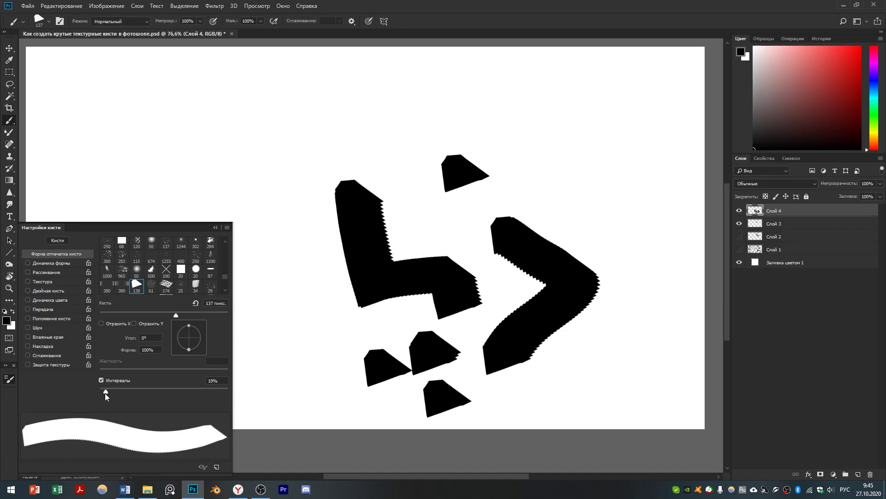
pyautogui.moveTo(108, 390); pyautogui.dragTo(88, 394)
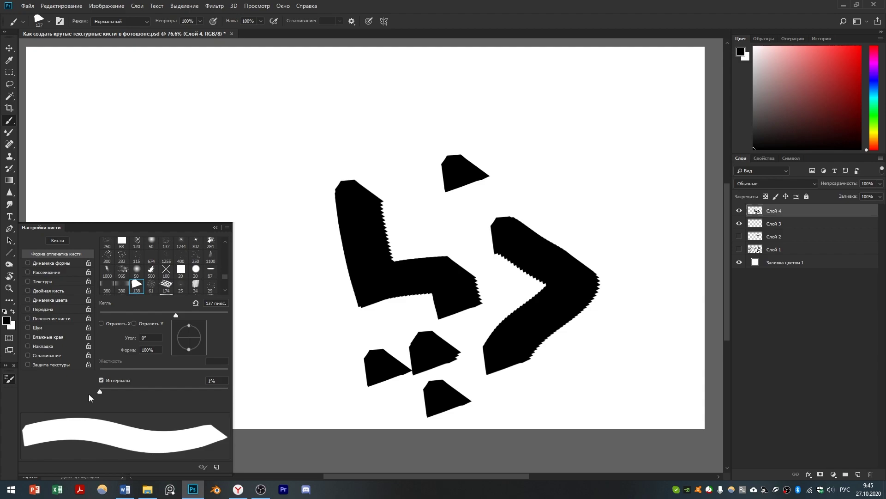
pyautogui.moveTo(89, 394); pyautogui.dragTo(105, 391)
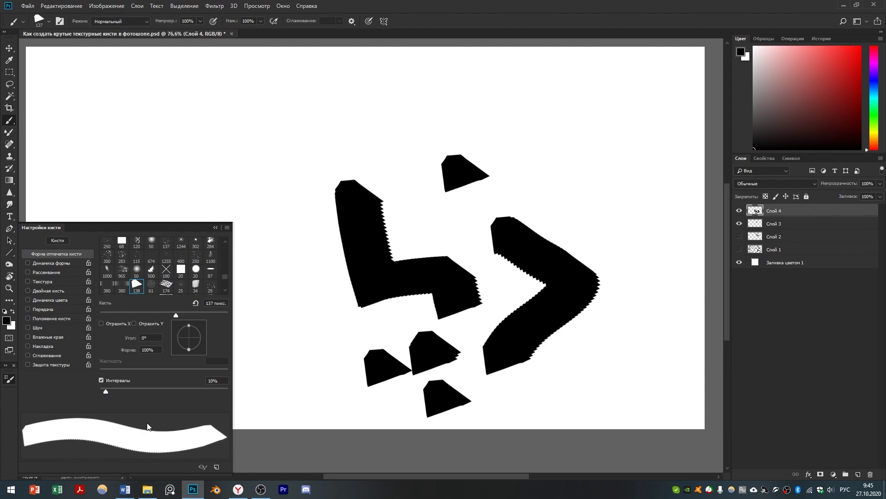
# Step: Flatten and tilt the brush tip, then reset the value to 0 and enable Shape Dynamics
pyautogui.moveTo(188, 324)
pyautogui.mouseDown()
pyautogui.moveTo(201, 334)
pyautogui.moveTo(192, 318)
pyautogui.moveTo(204, 335)
pyautogui.mouseUp()
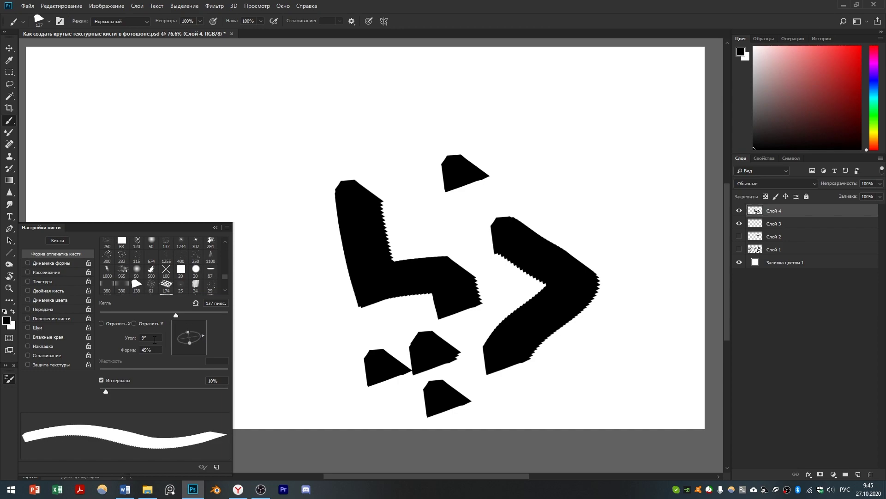
pyautogui.write('0')
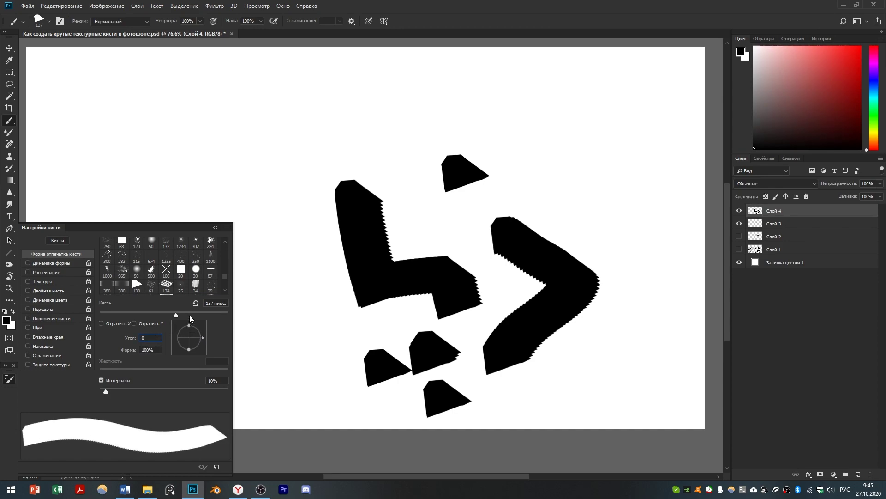
pyautogui.click(51, 262)
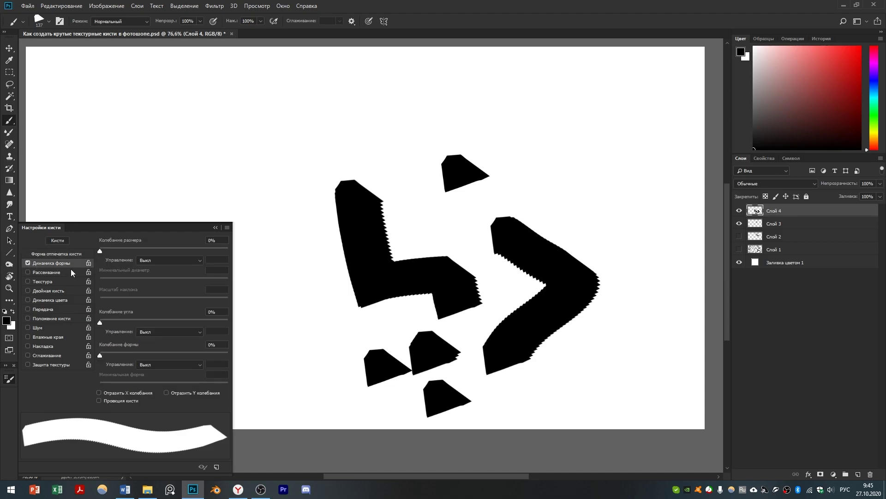
# Step: Make brush size follow Pen Pressure with a 50% Minimum Diameter, testing a tapered stroke
pyautogui.click(162, 260)
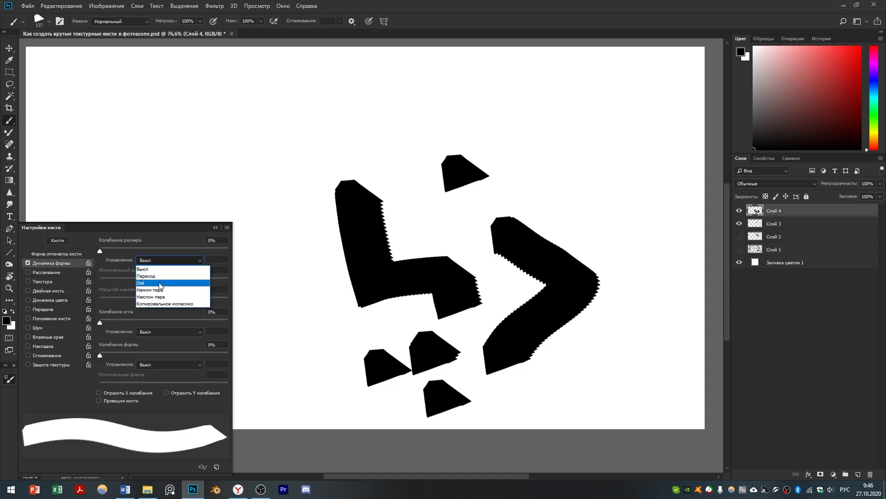
pyautogui.click(161, 291)
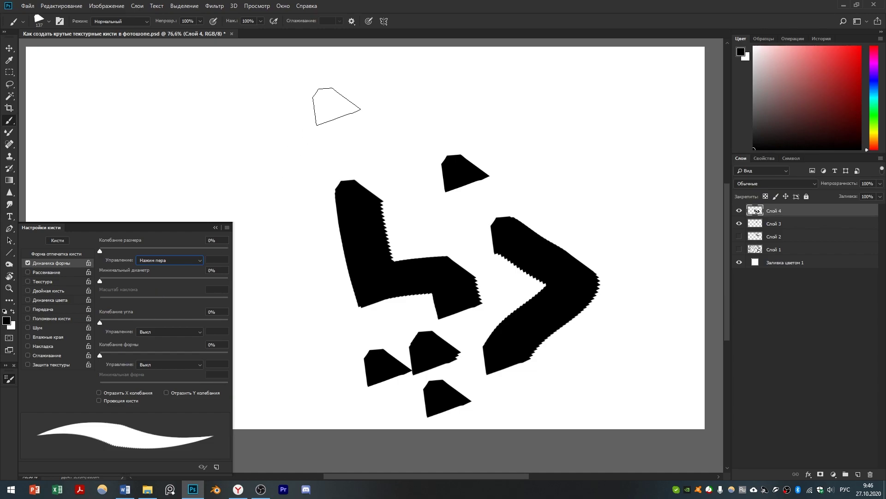
pyautogui.moveTo(309, 98)
pyautogui.mouseDown()
pyautogui.moveTo(346, 119)
pyautogui.moveTo(434, 109)
pyautogui.moveTo(481, 120)
pyautogui.mouseUp()
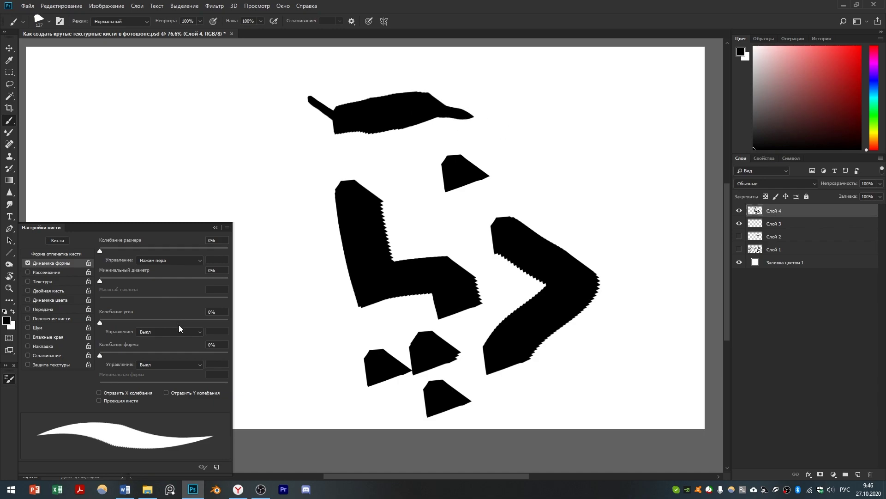
pyautogui.moveTo(185, 279)
pyautogui.mouseDown()
pyautogui.moveTo(87, 288)
pyautogui.moveTo(178, 264)
pyautogui.mouseUp()
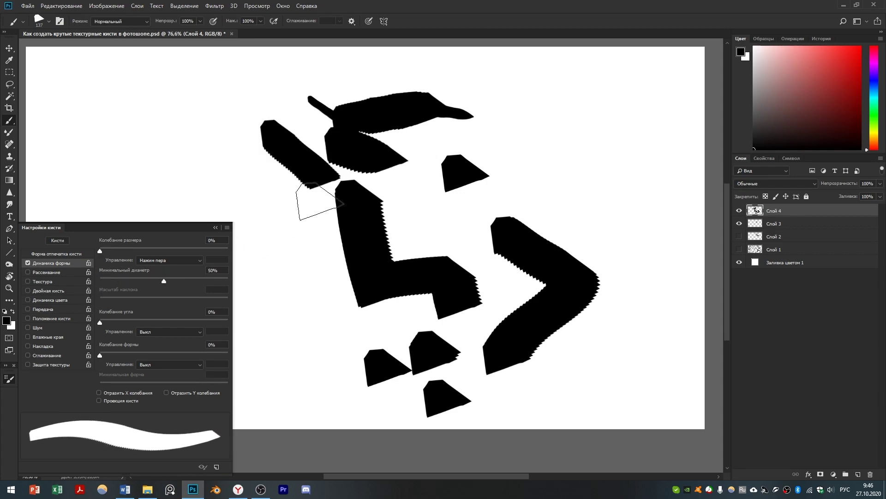
pyautogui.moveTo(483, 95); pyautogui.dragTo(500, 118)
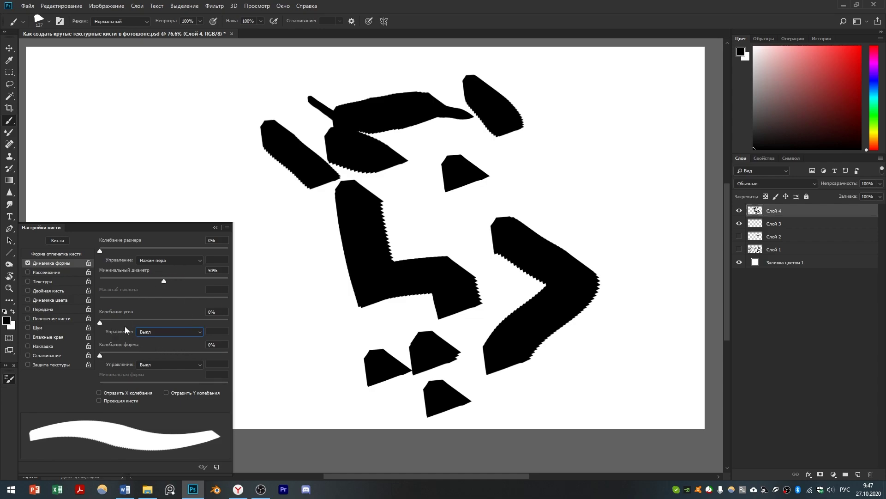
# Step: Try full Angle Jitter, reset it to 0, and set its Control to Initial Direction
pyautogui.moveTo(105, 322)
pyautogui.mouseDown()
pyautogui.moveTo(167, 306)
pyautogui.moveTo(237, 312)
pyautogui.moveTo(94, 322)
pyautogui.mouseUp()
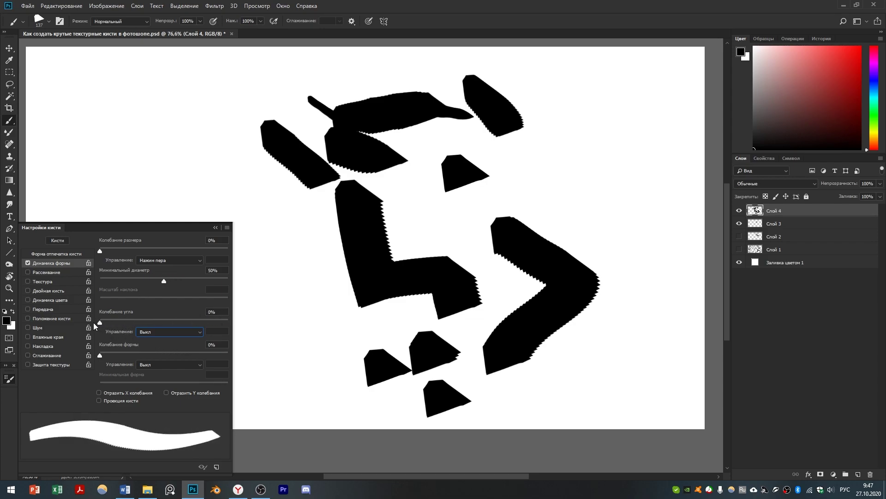
pyautogui.click(162, 331)
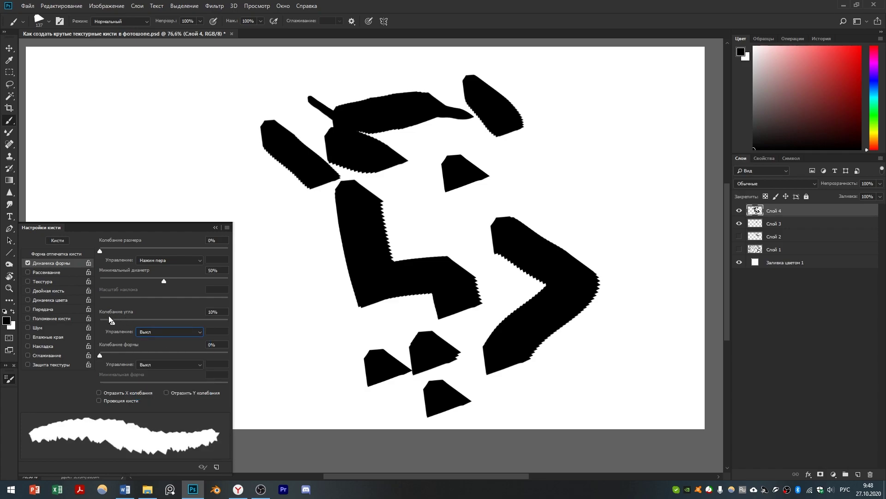
pyautogui.moveTo(110, 319)
pyautogui.mouseDown()
pyautogui.moveTo(98, 318)
pyautogui.moveTo(151, 320)
pyautogui.moveTo(84, 319)
pyautogui.mouseUp()
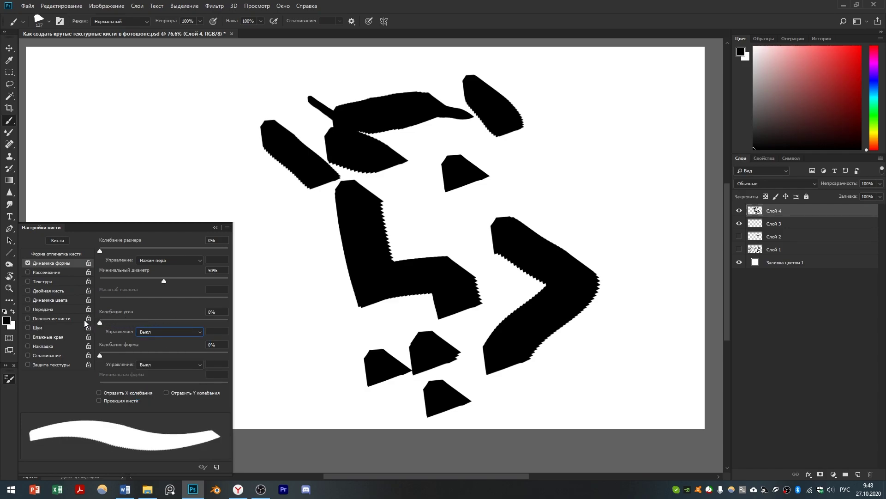
pyautogui.click(146, 331)
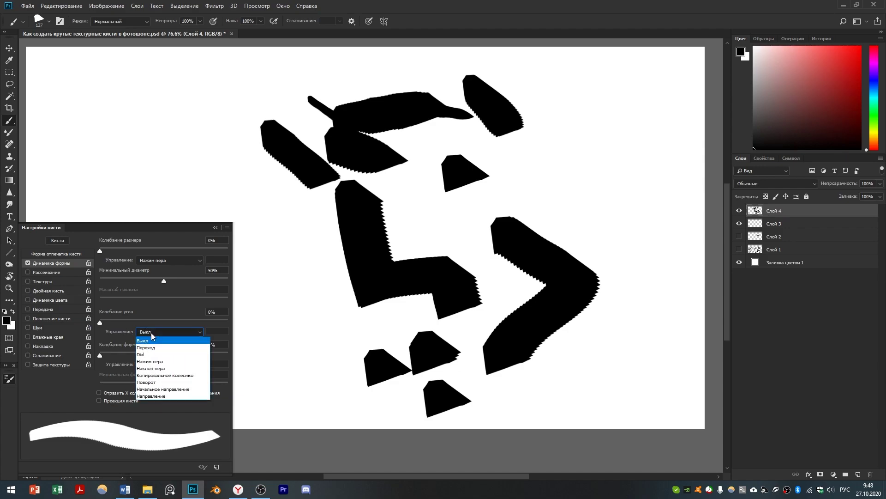
pyautogui.click(167, 389)
pyautogui.moveTo(256, 106)
pyautogui.mouseDown()
pyautogui.moveTo(393, 107)
pyautogui.moveTo(422, 137)
pyautogui.moveTo(426, 187)
pyautogui.moveTo(387, 199)
pyautogui.moveTo(341, 185)
pyautogui.moveTo(336, 160)
pyautogui.moveTo(384, 147)
pyautogui.mouseUp()
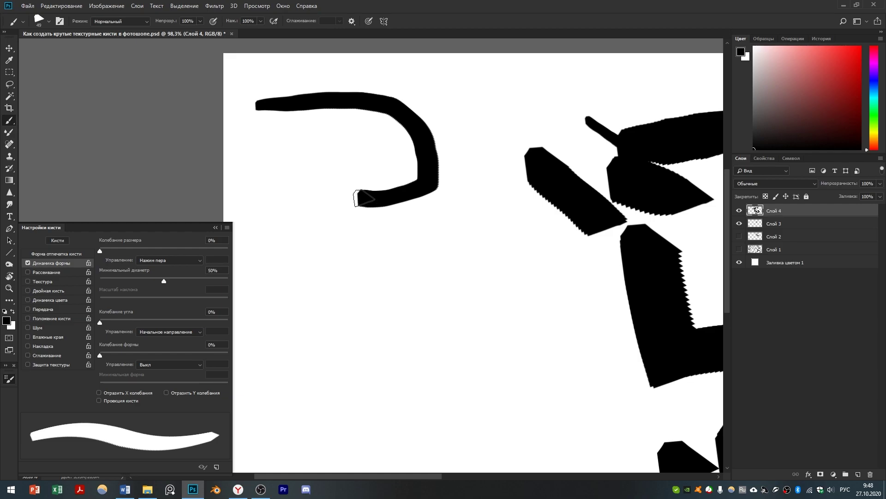
# Step: Paint a spiral to test direction-based angle, then reduce brush tip Spacing to 1%
pyautogui.moveTo(267, 231)
pyautogui.mouseDown()
pyautogui.moveTo(327, 232)
pyautogui.moveTo(335, 241)
pyautogui.moveTo(333, 294)
pyautogui.moveTo(341, 315)
pyautogui.moveTo(360, 319)
pyautogui.moveTo(379, 306)
pyautogui.moveTo(400, 260)
pyautogui.moveTo(447, 253)
pyautogui.mouseUp()
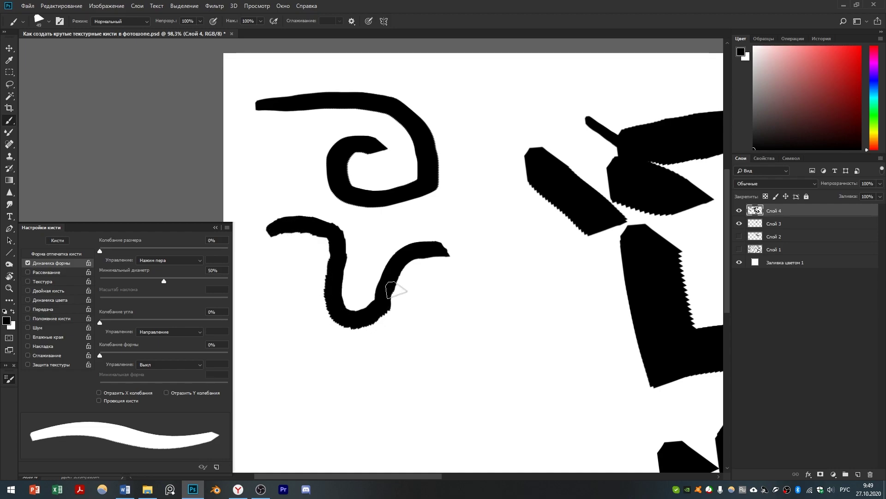
pyautogui.click(56, 253)
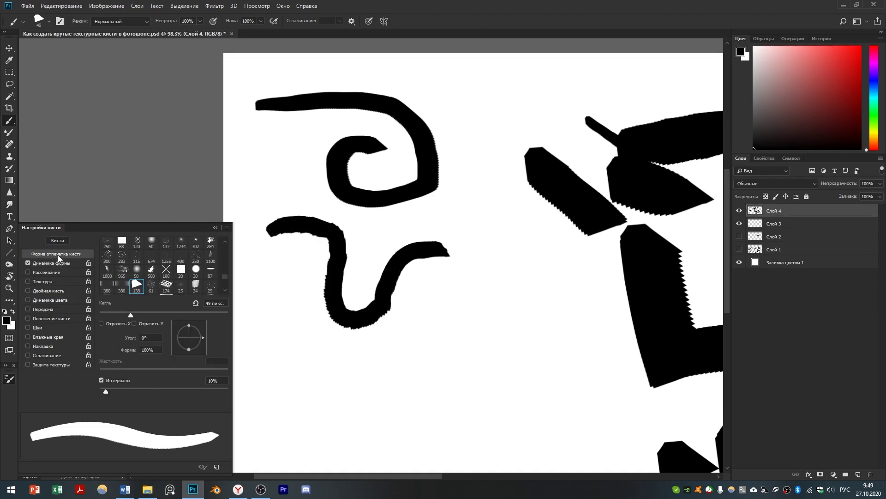
pyautogui.moveTo(109, 392); pyautogui.dragTo(99, 392)
# Step: Paint a wavy stroke, a single dab and a downward stroke beside the spiral
pyautogui.moveTo(404, 337)
pyautogui.mouseDown()
pyautogui.moveTo(422, 313)
pyautogui.moveTo(455, 296)
pyautogui.moveTo(476, 306)
pyautogui.moveTo(499, 353)
pyautogui.moveTo(530, 345)
pyautogui.moveTo(550, 301)
pyautogui.moveTo(575, 293)
pyautogui.mouseUp()
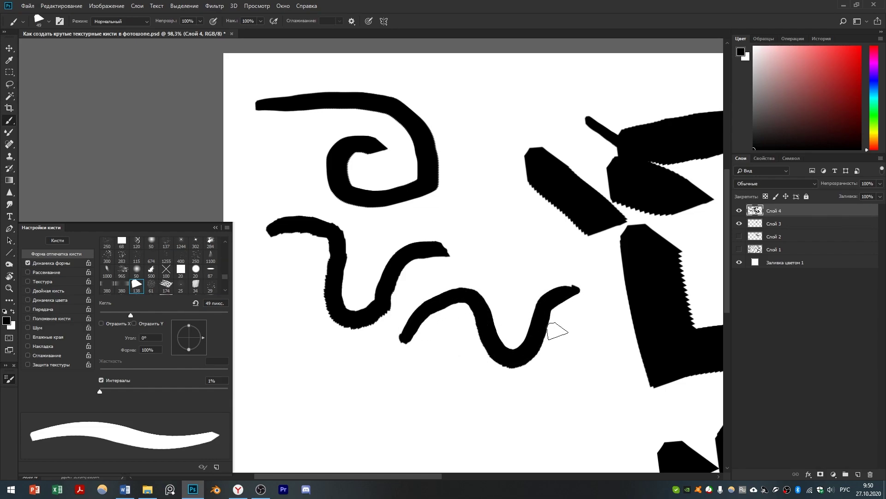
pyautogui.scroll(1, 529, 222)
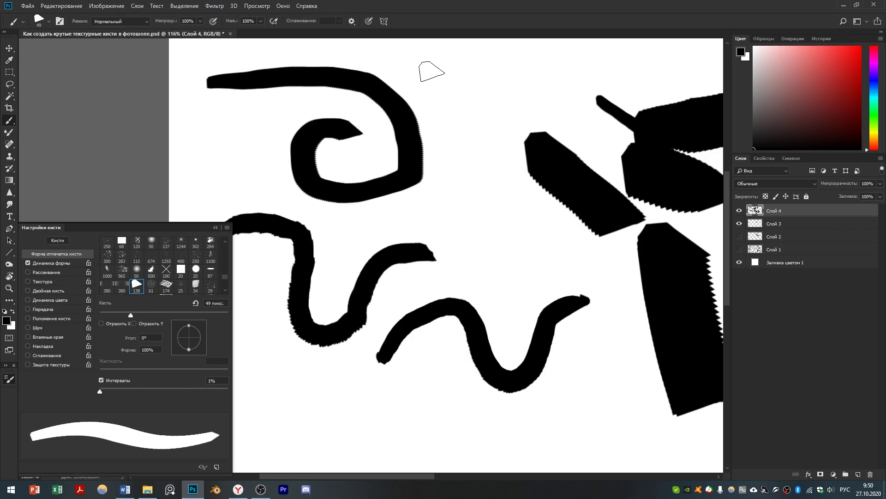
pyautogui.click(419, 70)
pyautogui.moveTo(441, 98)
pyautogui.mouseDown()
pyautogui.moveTo(465, 196)
pyautogui.moveTo(486, 231)
pyautogui.mouseUp()
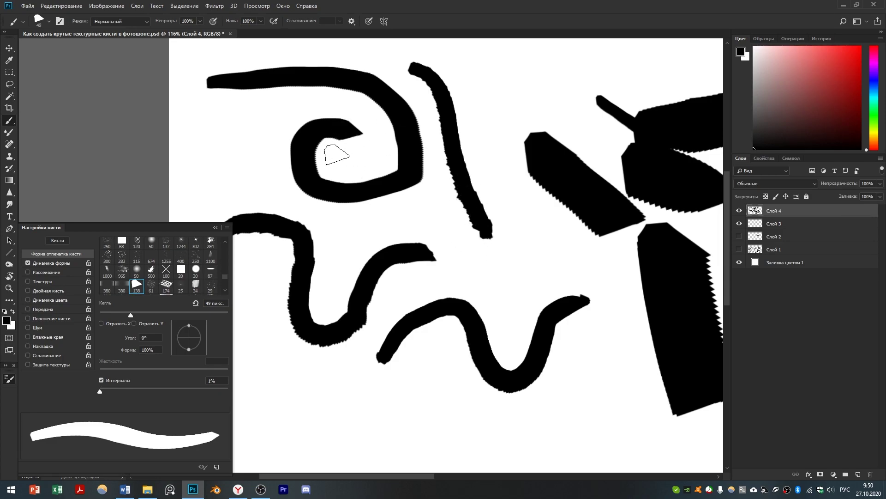
pyautogui.click(52, 263)
# Step: Enable Texture on the brush and apply the grey noise pattern
pyautogui.click(56, 283)
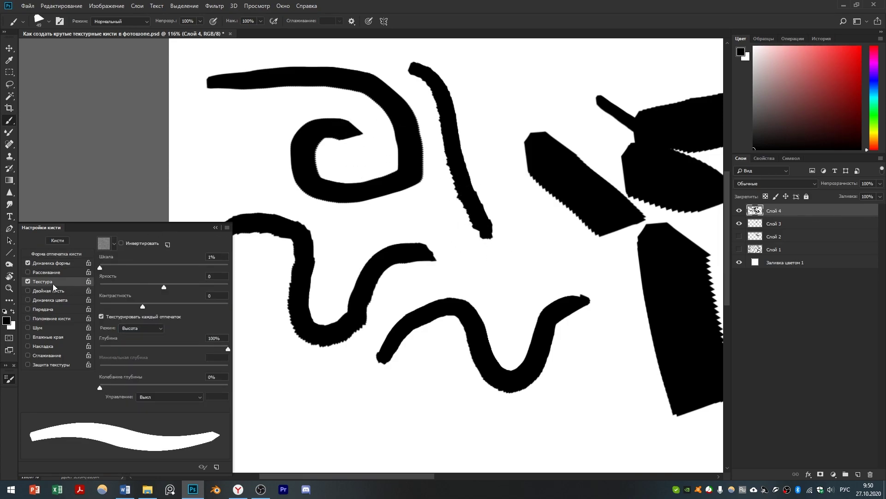
pyautogui.click(114, 244)
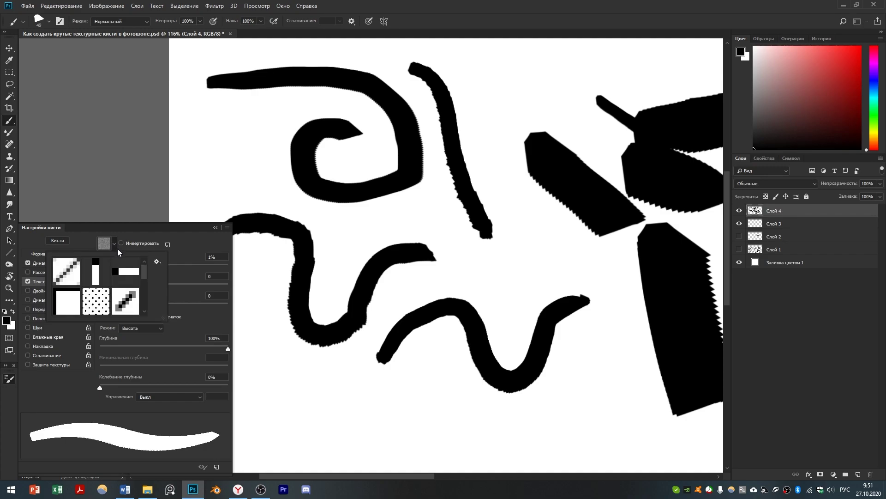
pyautogui.moveTo(144, 271); pyautogui.dragTo(145, 292)
pyautogui.click(113, 243)
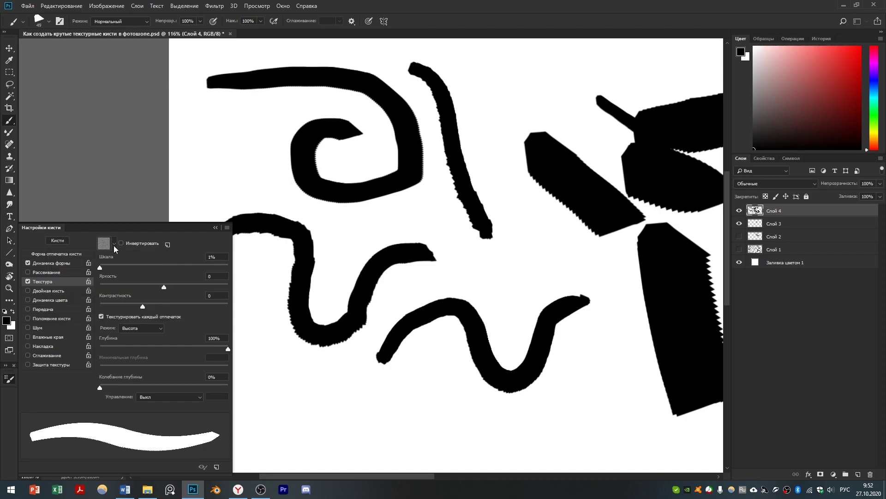
pyautogui.click(114, 244)
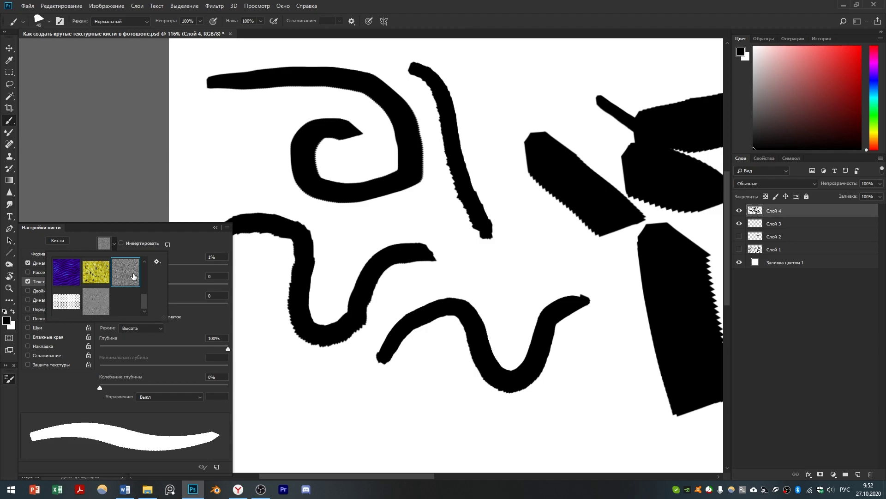
pyautogui.click(188, 252)
# Step: Set texture scale 32%, brightness -96, contrast -33 and Multiply mode
pyautogui.moveTo(164, 285)
pyautogui.mouseDown()
pyautogui.moveTo(118, 288)
pyautogui.moveTo(149, 288)
pyautogui.moveTo(123, 287)
pyautogui.moveTo(112, 268)
pyautogui.moveTo(158, 270)
pyautogui.moveTo(119, 267)
pyautogui.mouseUp()
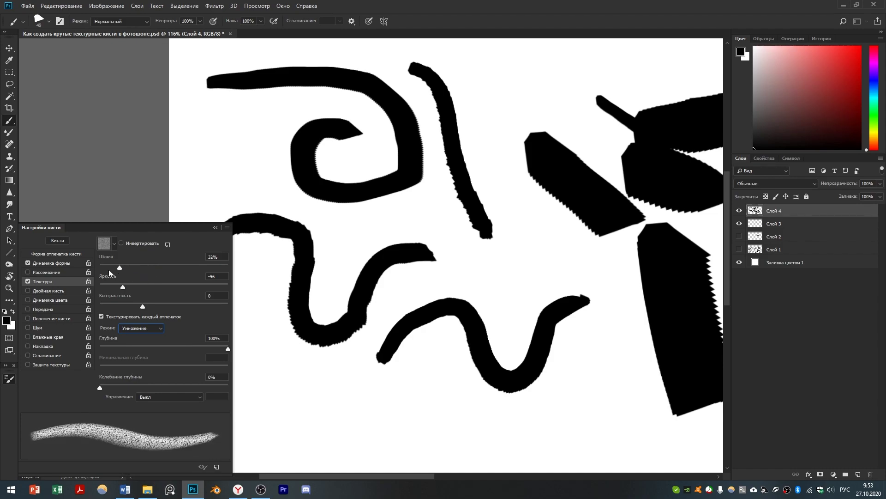
pyautogui.moveTo(143, 306)
pyautogui.mouseDown()
pyautogui.moveTo(203, 304)
pyautogui.moveTo(115, 313)
pyautogui.mouseUp()
pyautogui.click(151, 329)
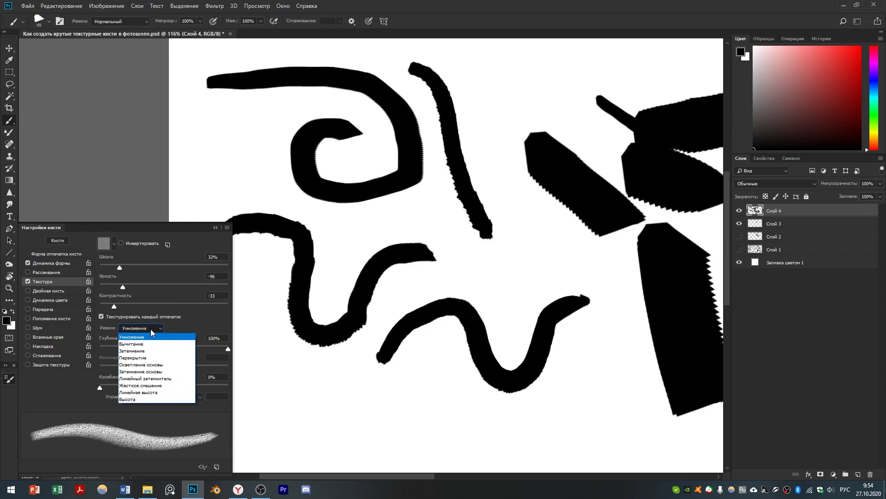
pyautogui.click(151, 329)
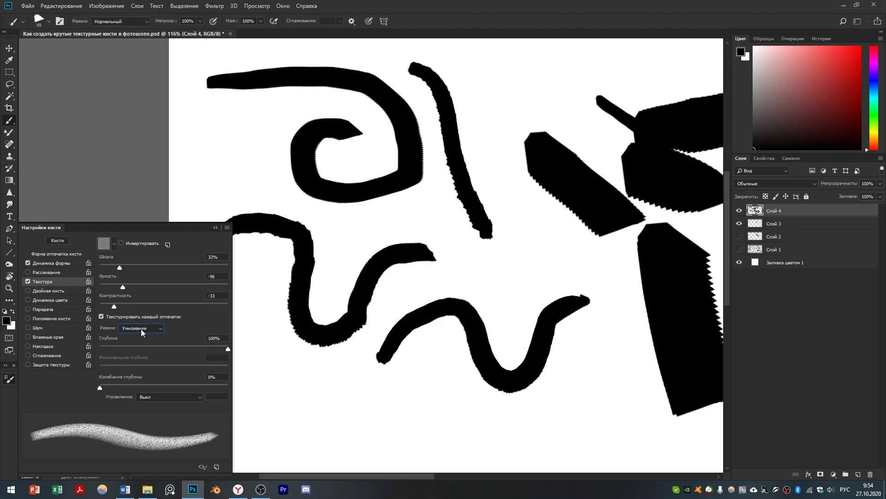
pyautogui.scroll(-5, 141, 329)
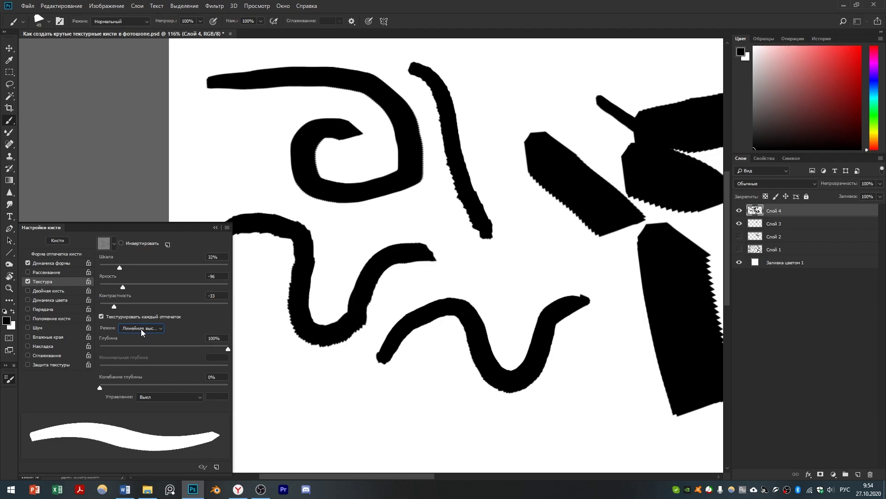
pyautogui.scroll(6, 140, 329)
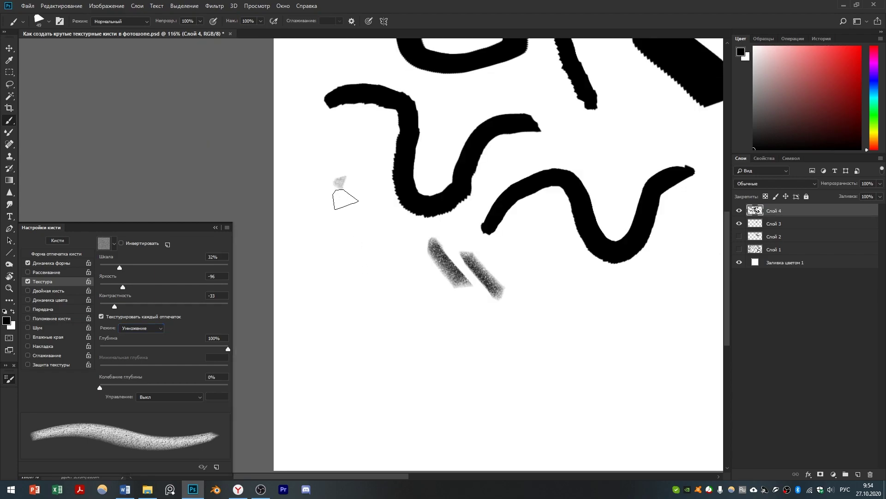
# Step: Paint several grainy grey diagonal test strokes, glance at Dual Brush, and enable Transfer
pyautogui.moveTo(340, 181); pyautogui.dragTo(360, 244)
pyautogui.moveTo(370, 202)
pyautogui.mouseDown()
pyautogui.moveTo(389, 237)
pyautogui.moveTo(377, 264)
pyautogui.moveTo(411, 280)
pyautogui.mouseUp()
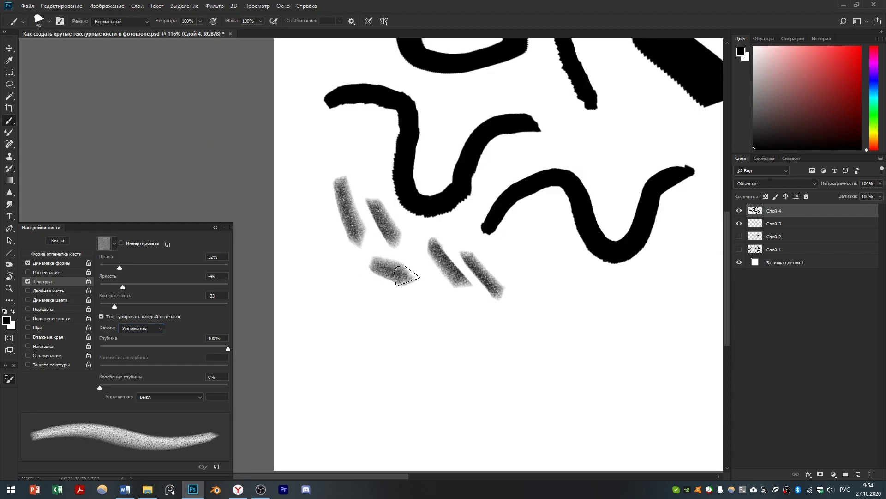
pyautogui.moveTo(306, 202)
pyautogui.mouseDown()
pyautogui.moveTo(323, 252)
pyautogui.moveTo(314, 278)
pyautogui.moveTo(340, 300)
pyautogui.mouseUp()
pyautogui.moveTo(345, 269); pyautogui.dragTo(373, 302)
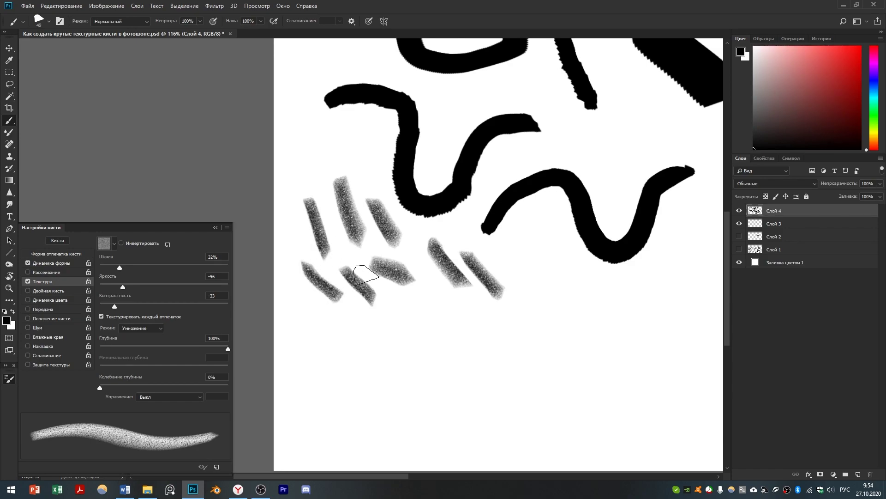
pyautogui.click(57, 290)
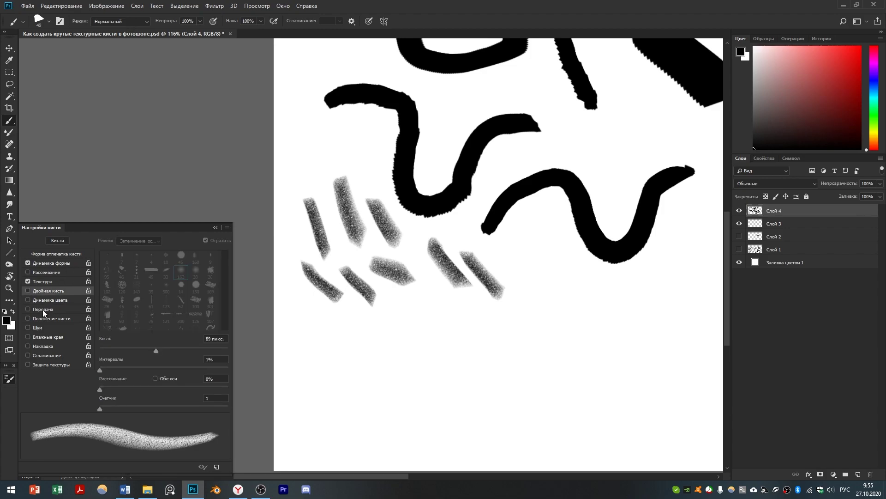
pyautogui.click(43, 309)
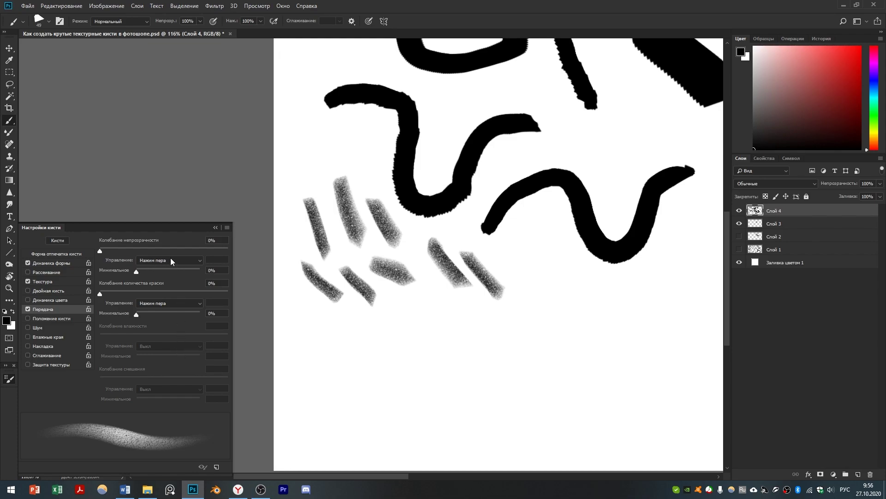
# Step: Set the Transfer Flow Jitter Control to Pen Pressure
pyautogui.click(169, 302)
pyautogui.click(152, 309)
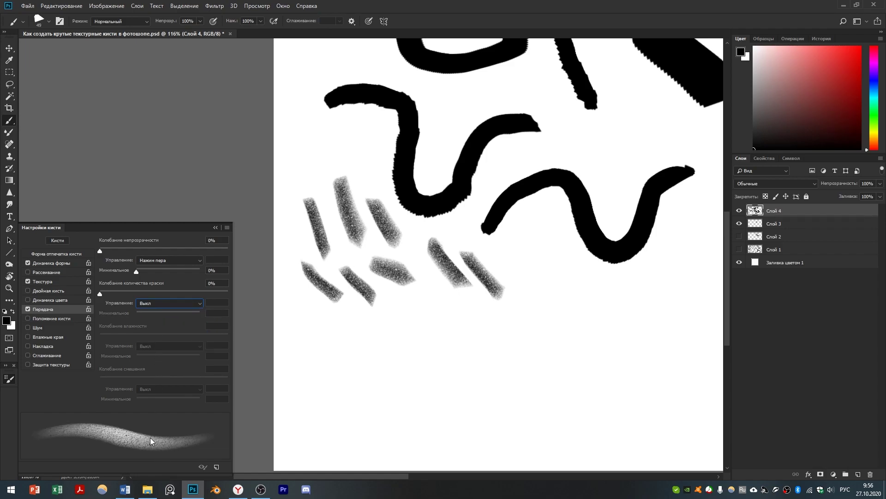
pyautogui.click(154, 303)
pyautogui.click(151, 331)
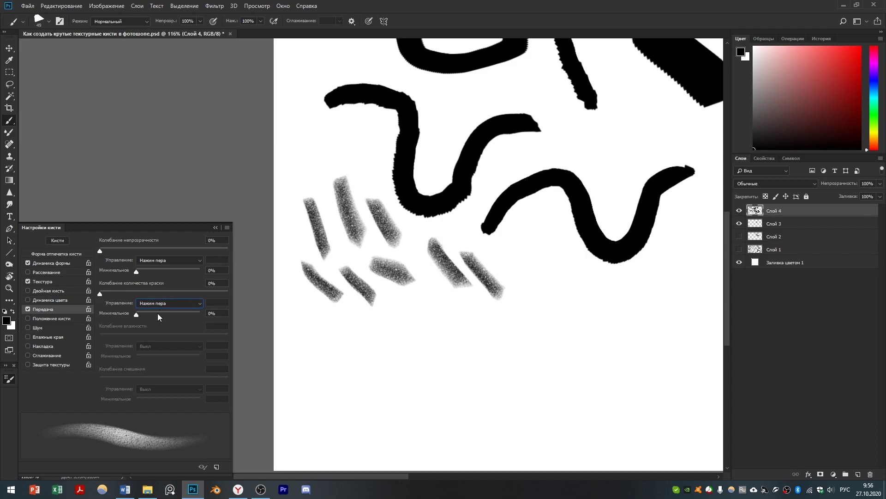
# Step: Paint tapering textured test strokes and thin pencil-like strokes
pyautogui.moveTo(326, 322)
pyautogui.mouseDown()
pyautogui.moveTo(377, 350)
pyautogui.moveTo(426, 410)
pyautogui.mouseUp()
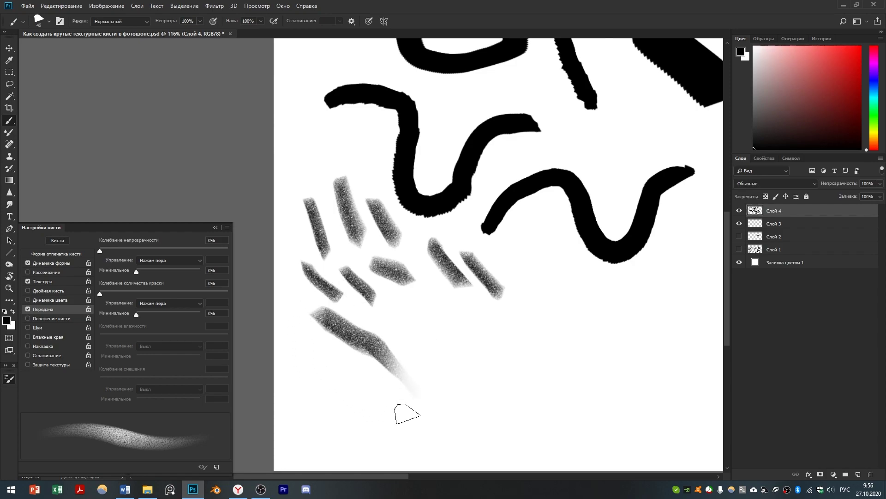
pyautogui.moveTo(411, 307); pyautogui.dragTo(459, 367)
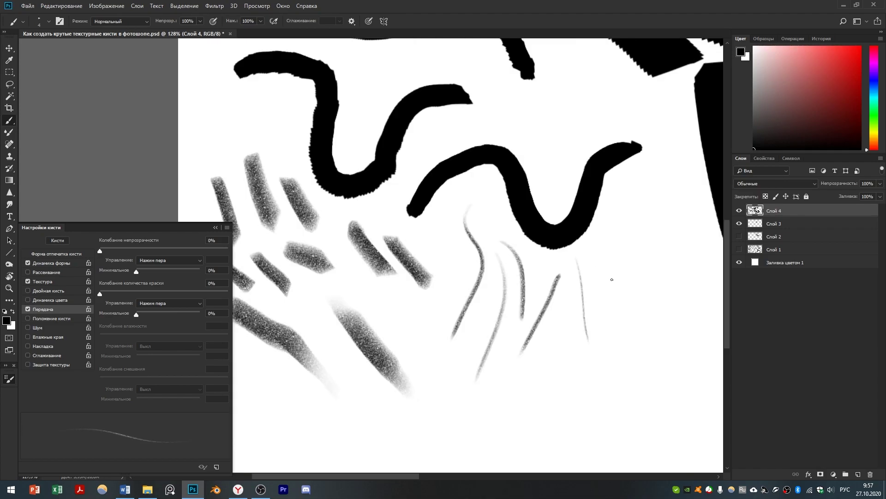
pyautogui.moveTo(628, 197); pyautogui.dragTo(623, 298)
pyautogui.moveTo(644, 230); pyautogui.dragTo(637, 326)
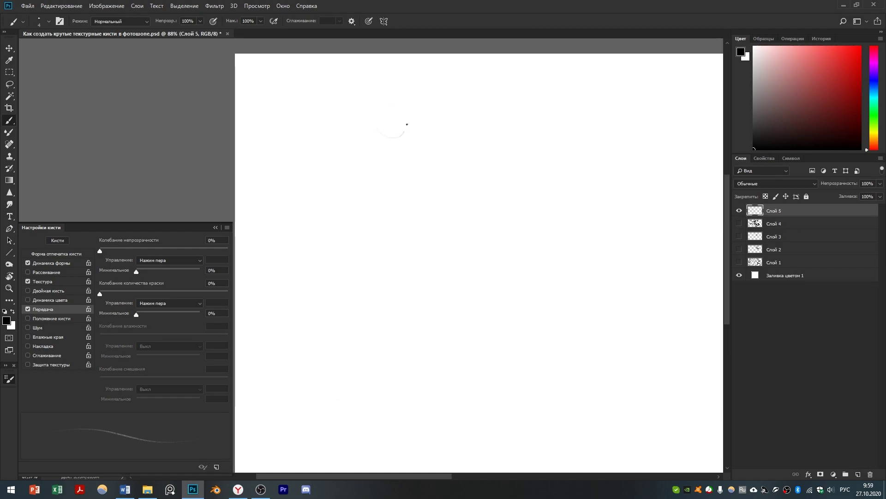
# Step: Sketch a rough oval head with guide lines, plus neck and shoulder lines
pyautogui.moveTo(406, 124); pyautogui.dragTo(392, 139)
pyautogui.moveTo(376, 92); pyautogui.dragTo(394, 144)
pyautogui.moveTo(371, 116)
pyautogui.mouseDown()
pyautogui.moveTo(406, 106)
pyautogui.moveTo(413, 146)
pyautogui.moveTo(411, 127)
pyautogui.moveTo(451, 144)
pyautogui.mouseUp()
pyautogui.moveTo(398, 139)
pyautogui.mouseDown()
pyautogui.moveTo(382, 149)
pyautogui.moveTo(391, 157)
pyautogui.moveTo(458, 151)
pyautogui.mouseUp()
# Step: Sketch the figure's torso line, shoulder joint, elbow, forearm and wrist
pyautogui.moveTo(380, 144)
pyautogui.mouseDown()
pyautogui.moveTo(432, 196)
pyautogui.moveTo(458, 185)
pyautogui.moveTo(457, 149)
pyautogui.mouseUp()
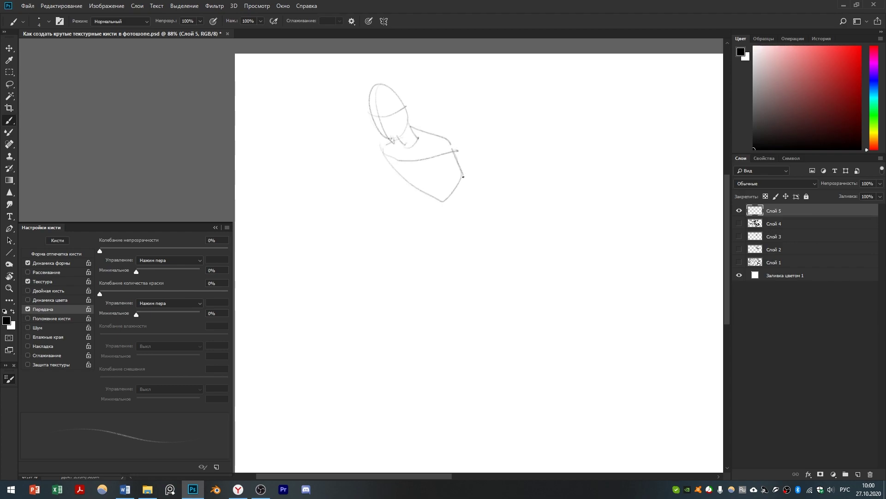
pyautogui.moveTo(403, 159); pyautogui.dragTo(443, 211)
pyautogui.moveTo(450, 145)
pyautogui.mouseDown()
pyautogui.moveTo(446, 153)
pyautogui.moveTo(458, 151)
pyautogui.mouseUp()
pyautogui.moveTo(383, 155); pyautogui.dragTo(345, 202)
pyautogui.moveTo(342, 198); pyautogui.dragTo(315, 156)
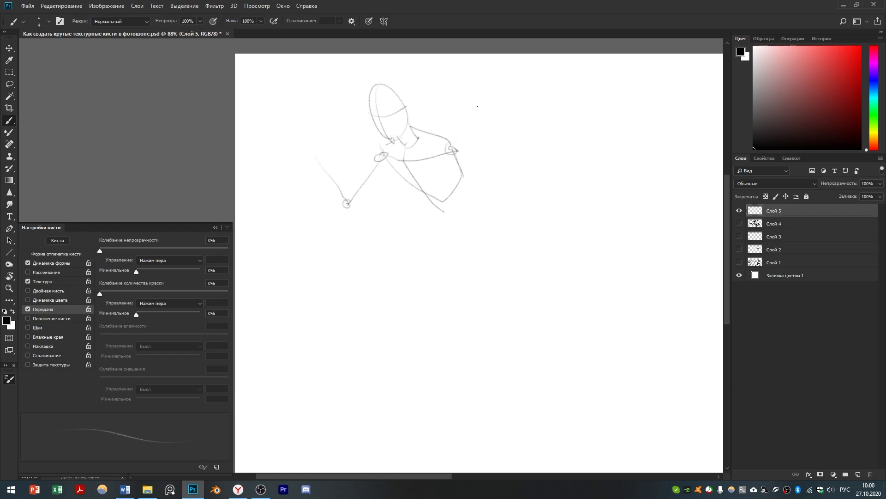
# Step: Paint a tall curved test stroke right of the figure, redraw it slightly further right, and show Texture settings
pyautogui.moveTo(466, 94); pyautogui.dragTo(492, 179)
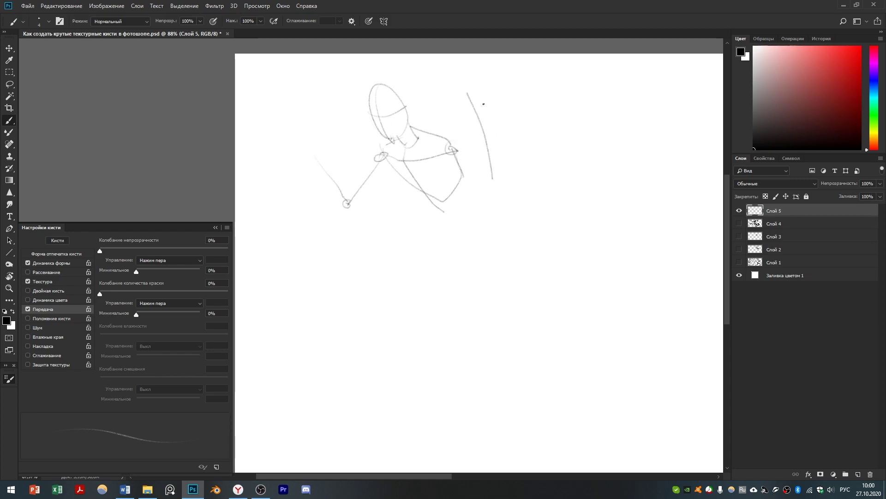
pyautogui.hotkey('ctrl', 'z')
pyautogui.moveTo(474, 94); pyautogui.dragTo(496, 176)
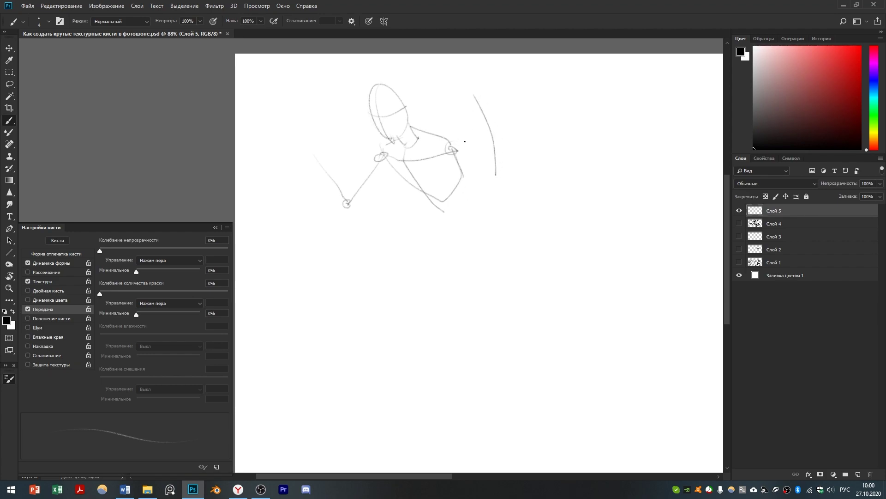
pyautogui.click(51, 283)
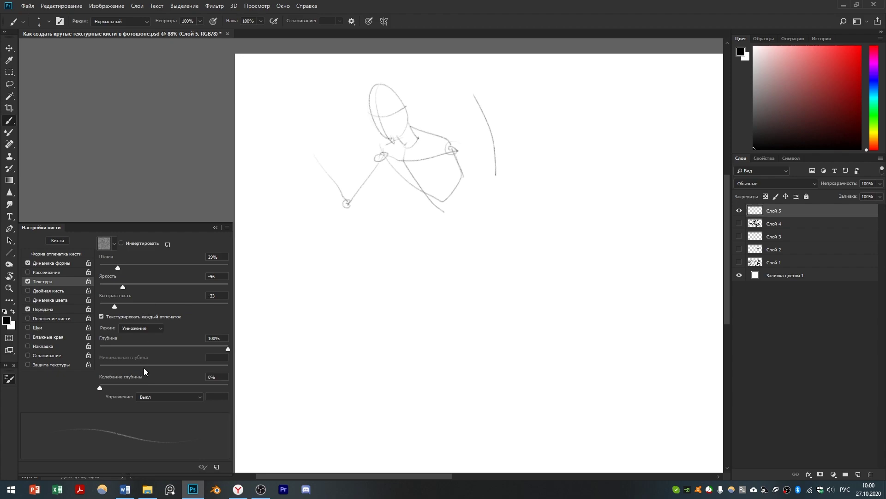
# Step: Set the brush texture mode to Вычитание, comparing it against Умножение
pyautogui.click(135, 328)
pyautogui.click(138, 344)
pyautogui.click(142, 329)
pyautogui.click(150, 333)
pyautogui.scroll(-3, 149, 326)
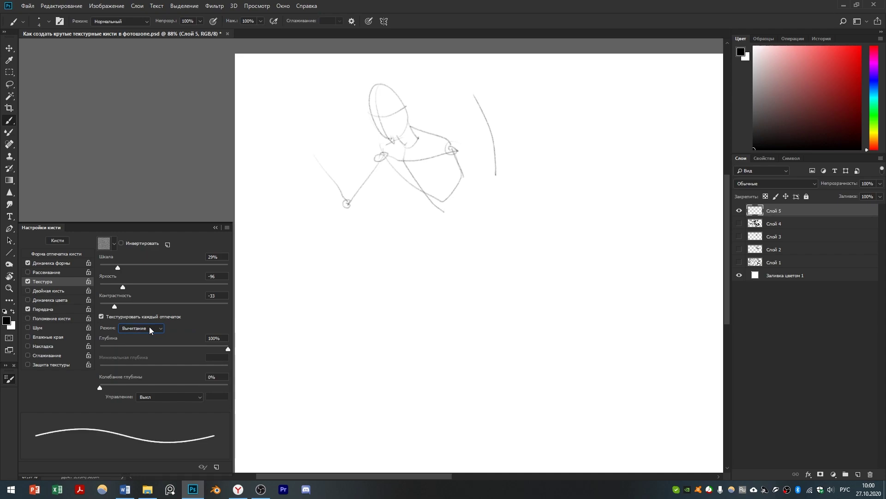
pyautogui.scroll(-2, 148, 326)
pyautogui.scroll(-1, 149, 326)
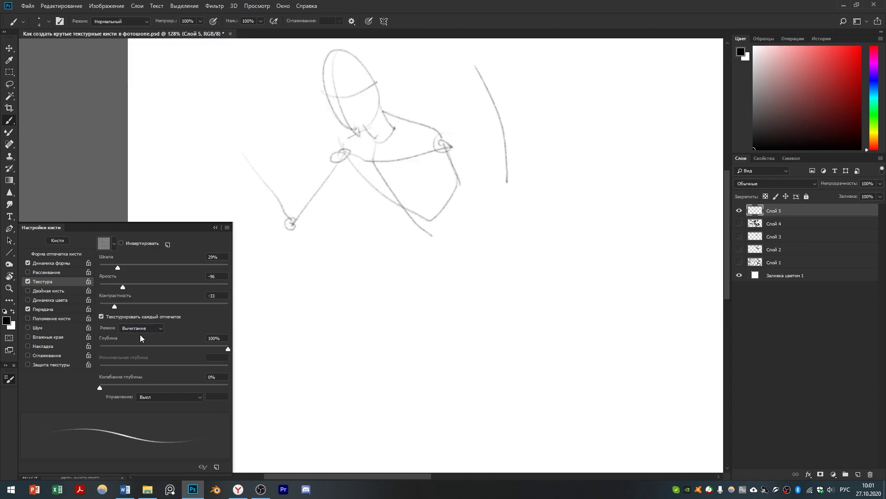
# Step: Vary texture brightness from about -56 down to -150, painting dark and faint test strokes
pyautogui.moveTo(121, 287); pyautogui.dragTo(134, 287)
pyautogui.moveTo(543, 95)
pyautogui.mouseDown()
pyautogui.moveTo(549, 129)
pyautogui.moveTo(529, 210)
pyautogui.mouseUp()
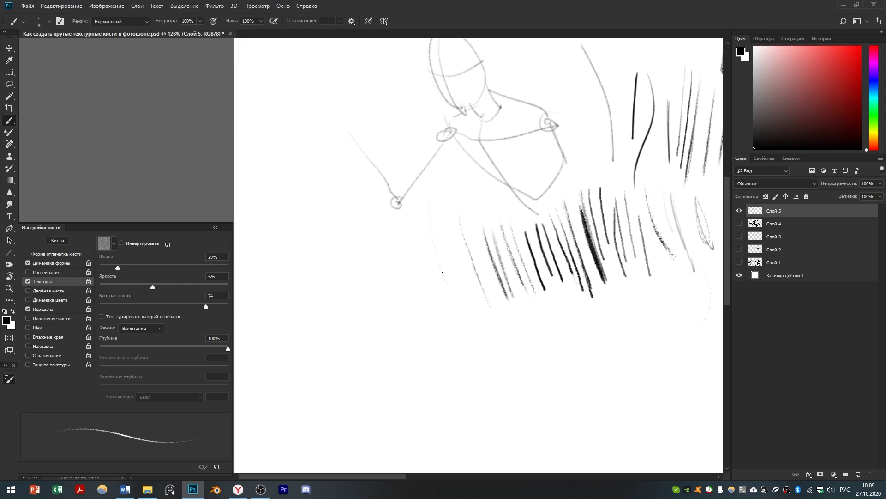
pyautogui.moveTo(439, 217); pyautogui.dragTo(458, 295)
pyautogui.moveTo(153, 288)
pyautogui.mouseDown()
pyautogui.moveTo(181, 287)
pyautogui.moveTo(168, 284)
pyautogui.mouseUp()
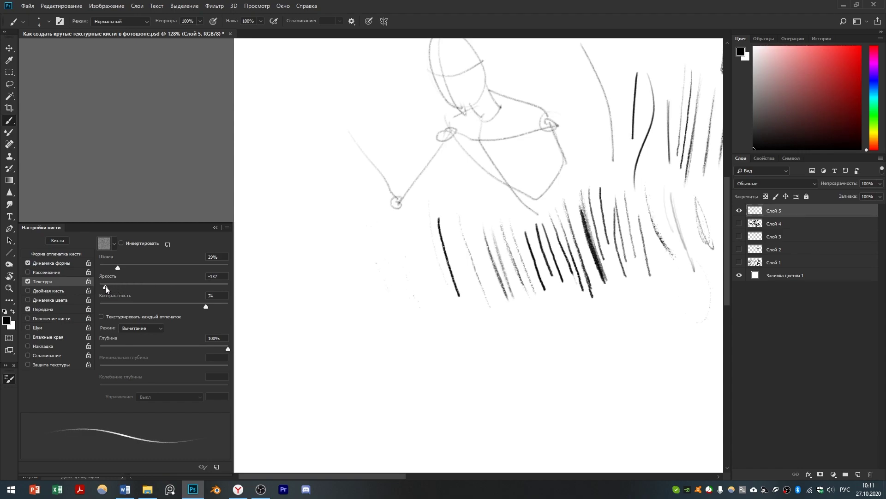
pyautogui.moveTo(106, 288); pyautogui.dragTo(97, 294)
pyautogui.moveTo(408, 265); pyautogui.dragTo(419, 302)
pyautogui.moveTo(390, 229); pyautogui.dragTo(411, 305)
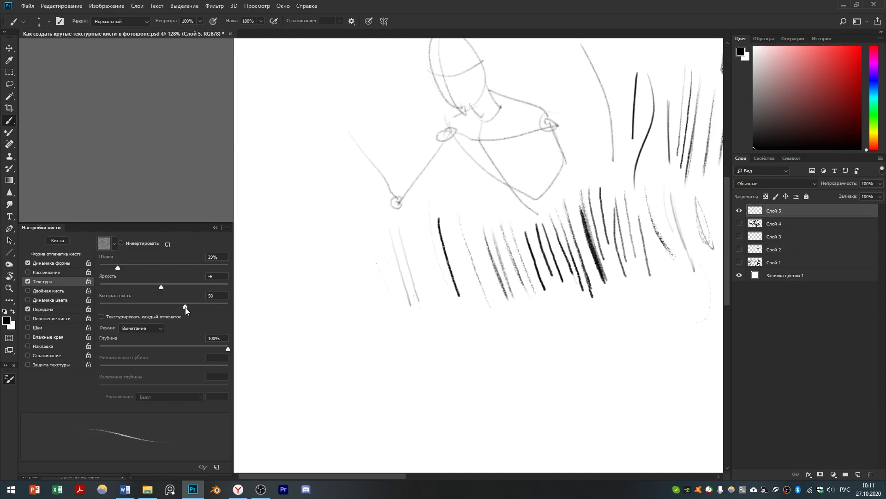
# Step: Settle texture brightness around -52 and paint two curved test strokes on the left
pyautogui.moveTo(161, 287)
pyautogui.mouseDown()
pyautogui.moveTo(121, 290)
pyautogui.moveTo(144, 286)
pyautogui.mouseUp()
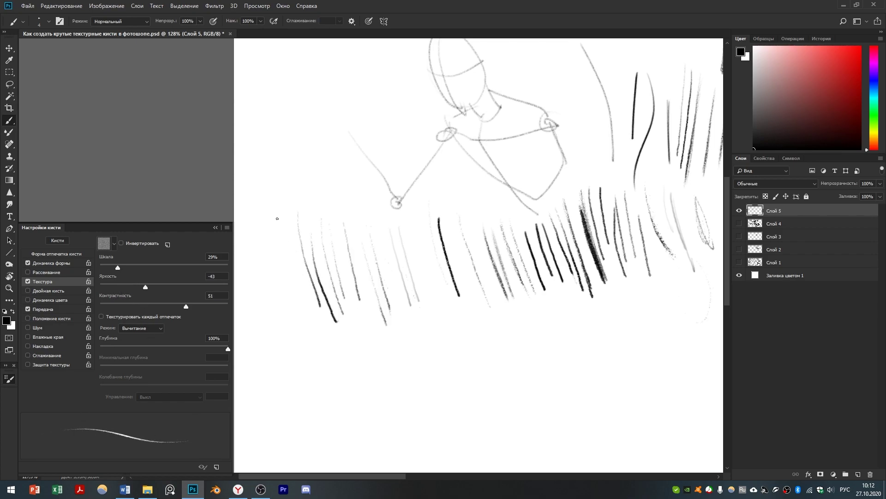
pyautogui.moveTo(273, 211); pyautogui.dragTo(304, 330)
pyautogui.moveTo(263, 257)
pyautogui.mouseDown()
pyautogui.moveTo(303, 345)
pyautogui.moveTo(344, 352)
pyautogui.mouseUp()
# Step: Enable brush Smoothing at 10%, toggling it off once to compare
pyautogui.click(37, 357)
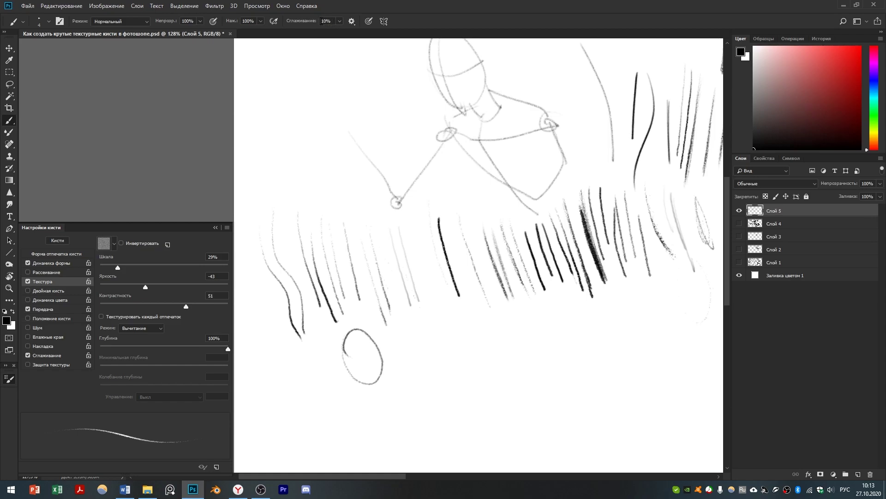
pyautogui.click(28, 355)
pyautogui.click(28, 351)
pyautogui.click(28, 355)
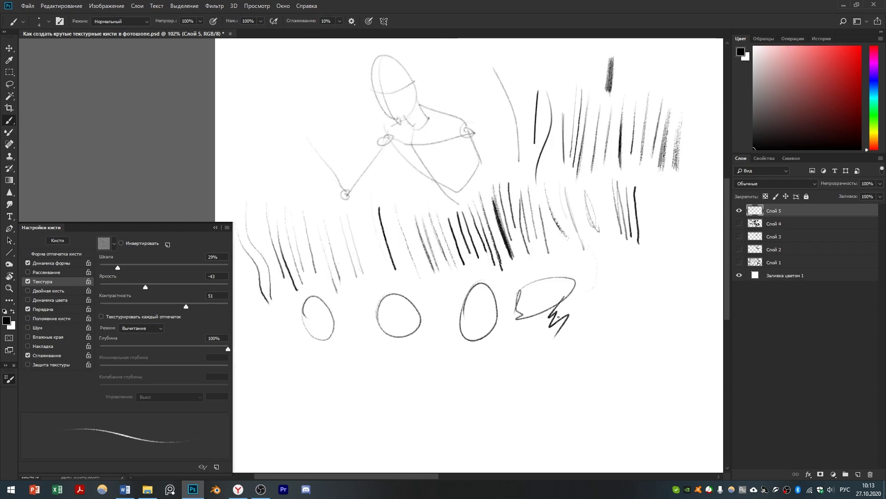
# Step: Save the brush as preset 'Как создать крутые текстурные 1', test grass brush 140, then reselect it
pyautogui.click(216, 467)
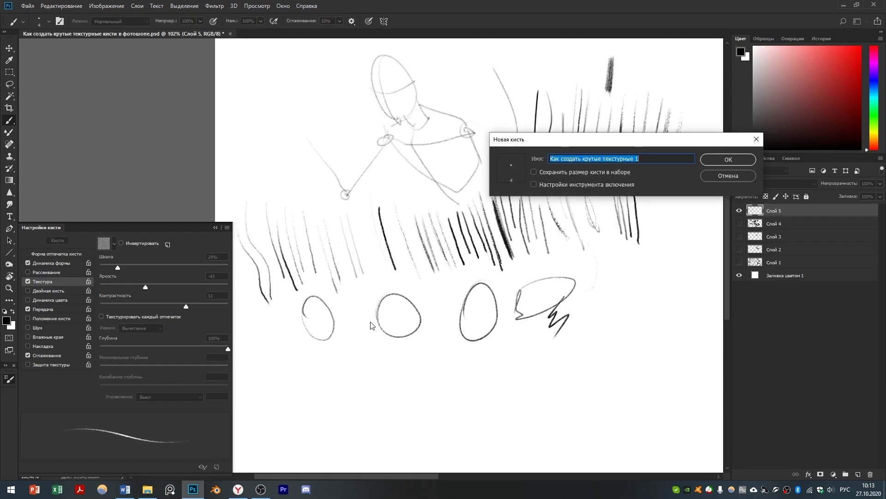
pyautogui.click(715, 157)
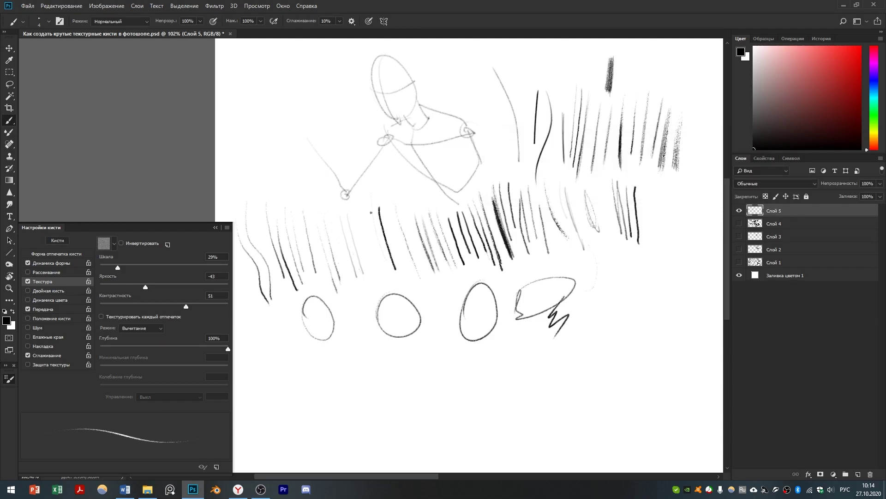
pyautogui.rightClick(448, 172)
pyautogui.click(476, 265)
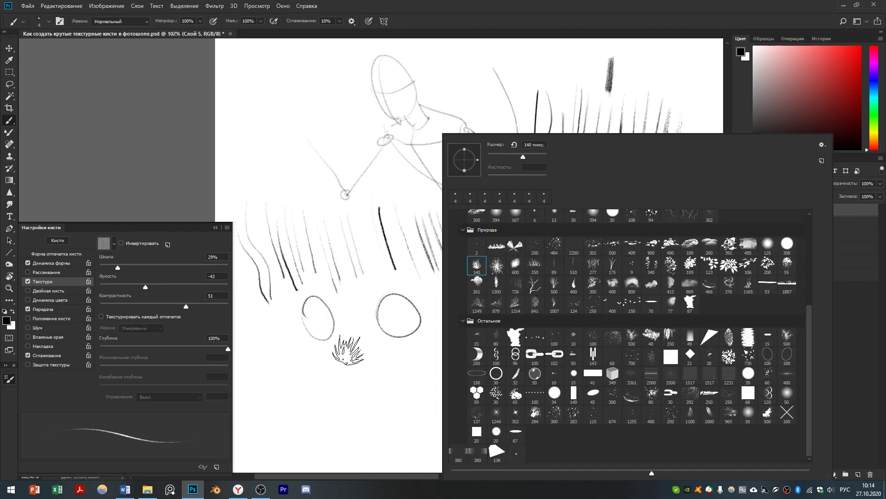
pyautogui.moveTo(348, 349); pyautogui.dragTo(392, 369)
pyautogui.rightClick(388, 284)
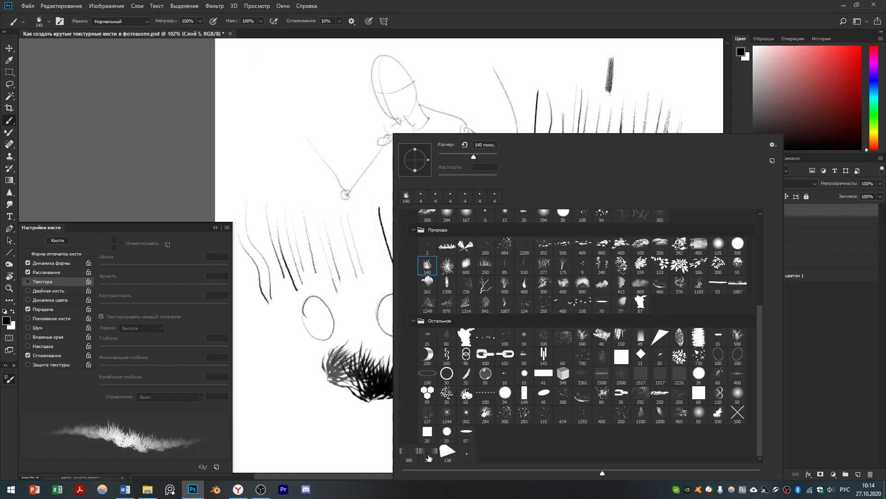
pyautogui.click(468, 456)
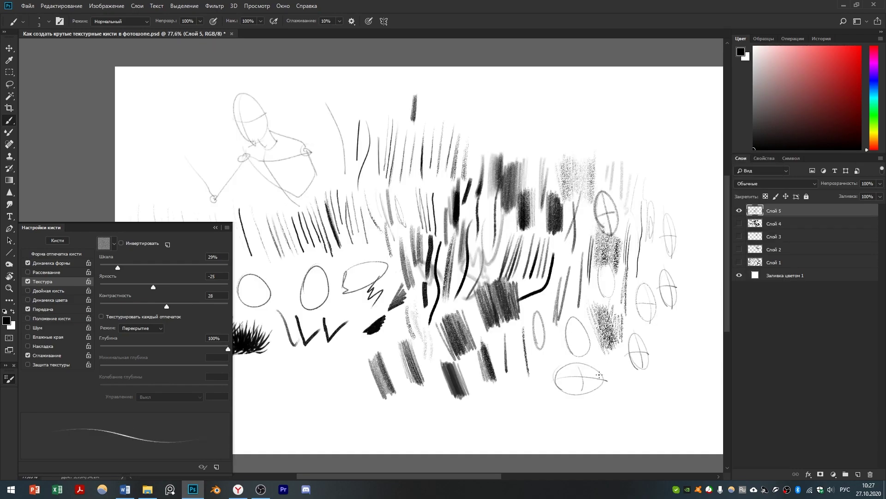
# Step: Paint wavy and thin test strokes, then enlarge the brush to 49 for grey textured hatching
pyautogui.moveTo(637, 356)
pyautogui.mouseDown()
pyautogui.moveTo(656, 352)
pyautogui.moveTo(601, 333)
pyautogui.mouseUp()
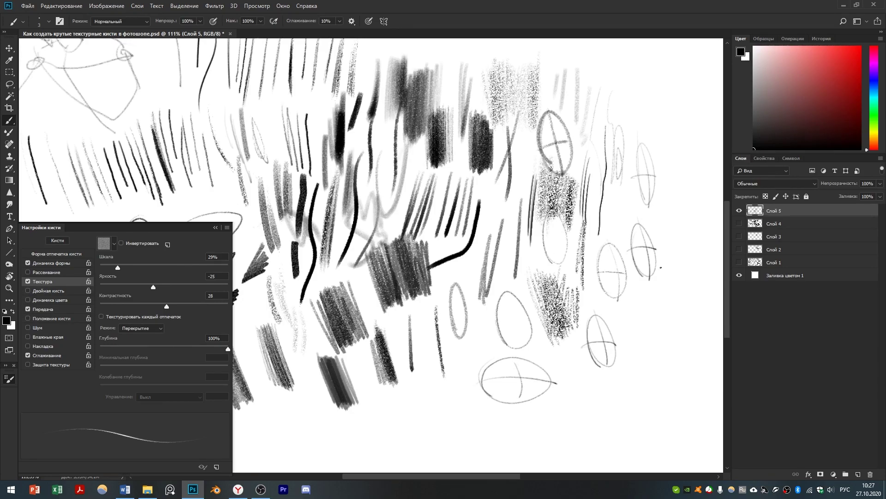
pyautogui.moveTo(659, 237)
pyautogui.mouseDown()
pyautogui.moveTo(661, 293)
pyautogui.moveTo(631, 326)
pyautogui.moveTo(628, 381)
pyautogui.moveTo(586, 381)
pyautogui.mouseUp()
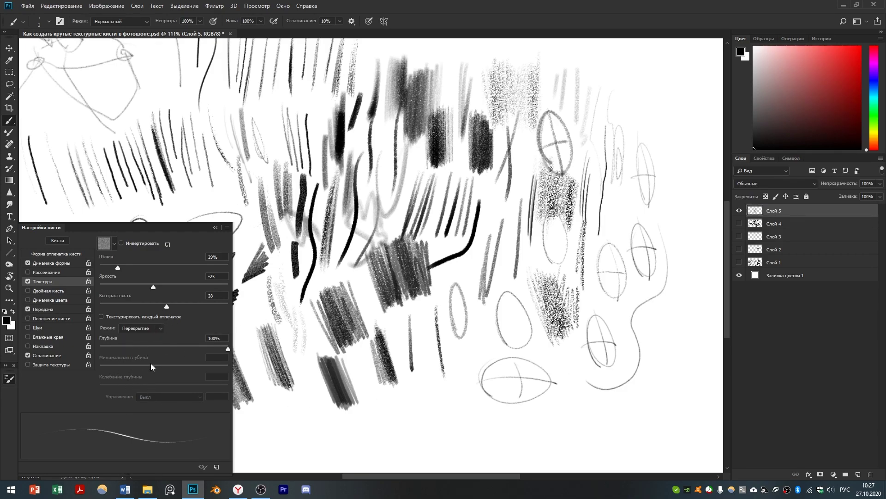
pyautogui.moveTo(555, 142); pyautogui.dragTo(492, 210)
pyautogui.moveTo(596, 126); pyautogui.dragTo(610, 223)
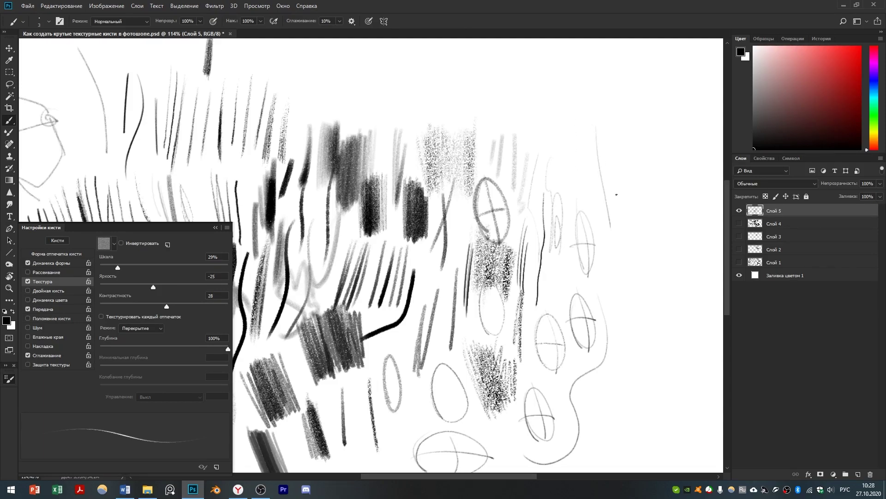
pyautogui.moveTo(614, 162); pyautogui.dragTo(623, 167)
pyautogui.moveTo(615, 127)
pyautogui.mouseDown()
pyautogui.moveTo(637, 210)
pyautogui.moveTo(616, 202)
pyautogui.moveTo(600, 221)
pyautogui.moveTo(623, 208)
pyautogui.moveTo(642, 210)
pyautogui.moveTo(634, 228)
pyautogui.moveTo(649, 206)
pyautogui.mouseUp()
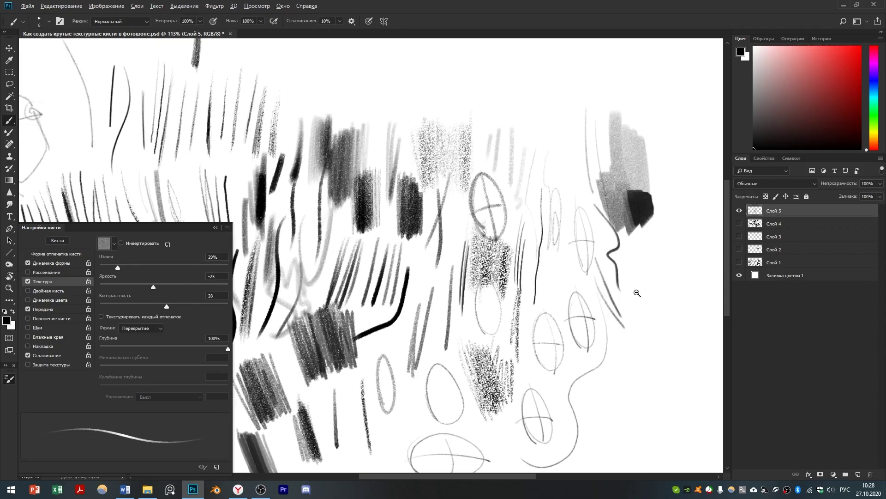
# Step: Zoom closer on the right-hand strokes and add thin curved and black vertical strokes
pyautogui.moveTo(637, 293)
pyautogui.mouseDown()
pyautogui.moveTo(651, 294)
pyautogui.moveTo(609, 326)
pyautogui.mouseUp()
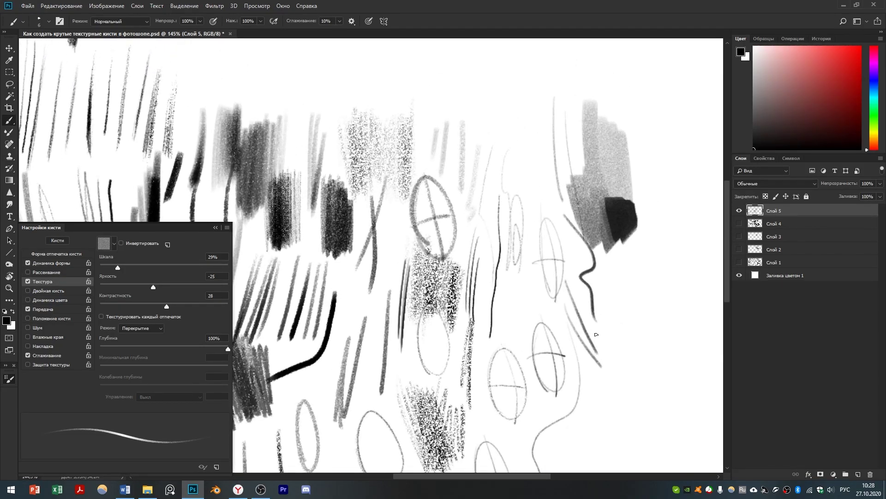
pyautogui.scroll(-3, 619, 295)
pyautogui.moveTo(626, 277)
pyautogui.mouseDown()
pyautogui.moveTo(626, 350)
pyautogui.moveTo(611, 364)
pyautogui.mouseUp()
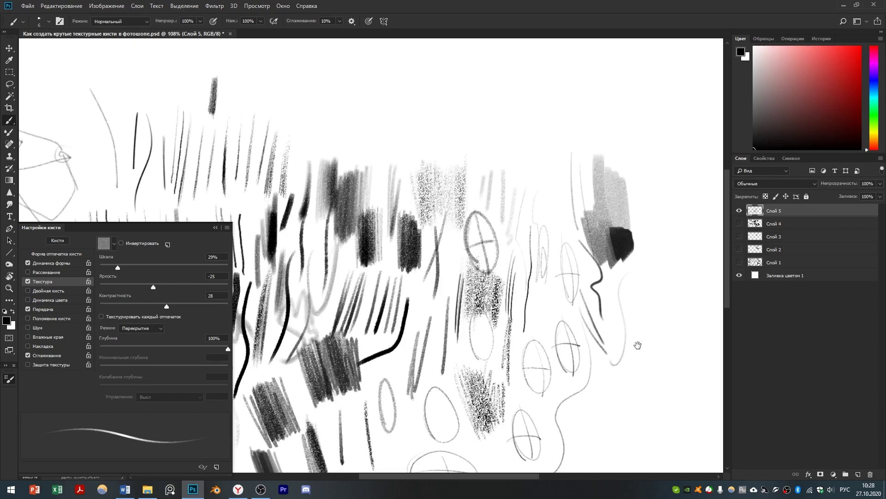
pyautogui.scroll(1, 636, 329)
pyautogui.moveTo(630, 299); pyautogui.dragTo(632, 348)
pyautogui.scroll(-7, 631, 366)
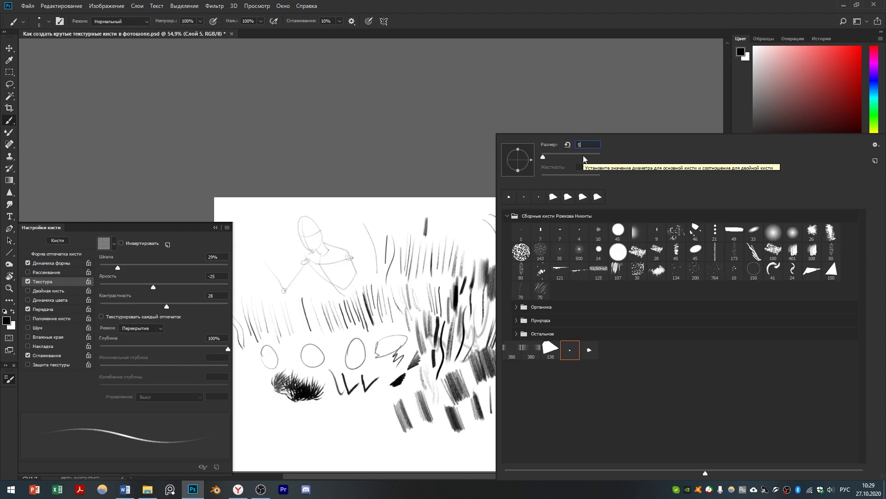
# Step: Apply the 5 px size and save it as preset 'Карандаш 2' with brush size captured
pyautogui.press('Return')
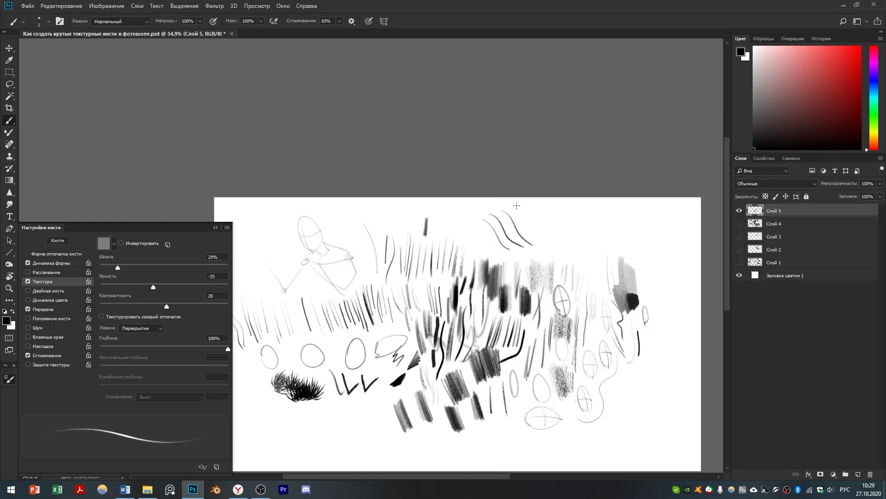
pyautogui.scroll(3, 557, 256)
pyautogui.click(216, 466)
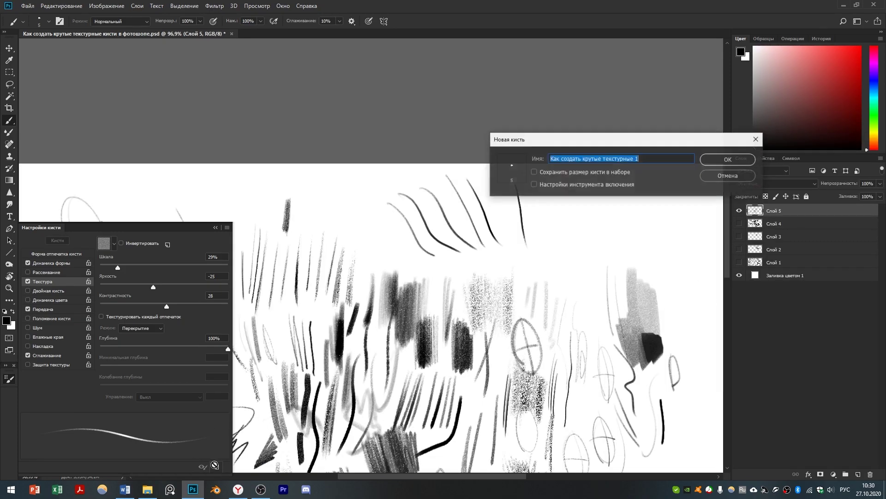
pyautogui.click(533, 172)
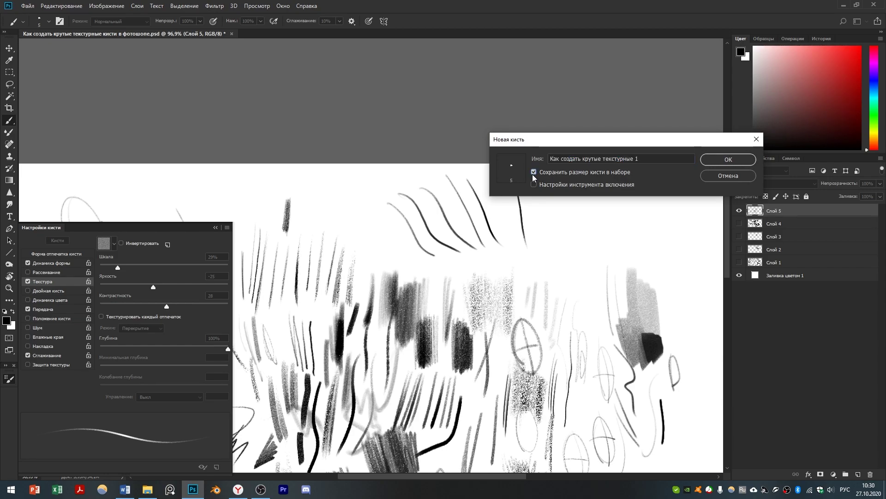
pyautogui.hotkey('ctrl', 'a')
pyautogui.write('Карандаш 2')
pyautogui.click(716, 159)
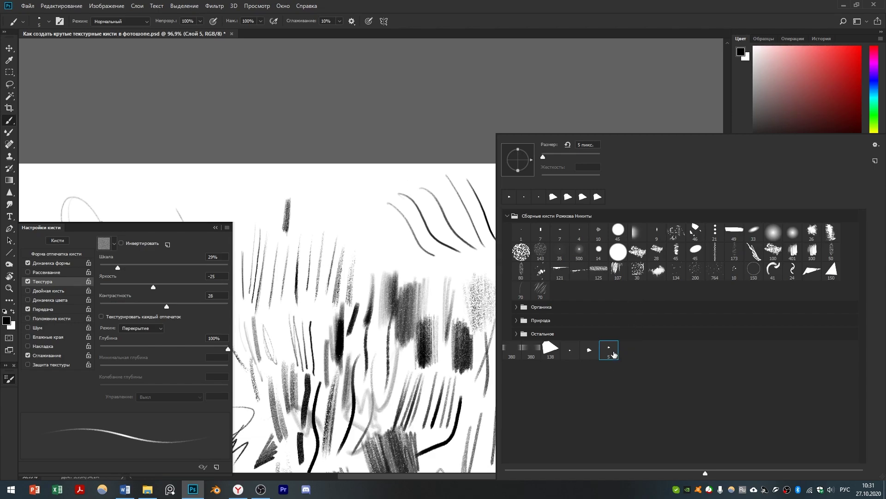
# Step: Move the 5 px preset into the third row of the collected brush set
pyautogui.moveTo(610, 354)
pyautogui.mouseDown()
pyautogui.moveTo(605, 254)
pyautogui.moveTo(596, 239)
pyautogui.mouseUp()
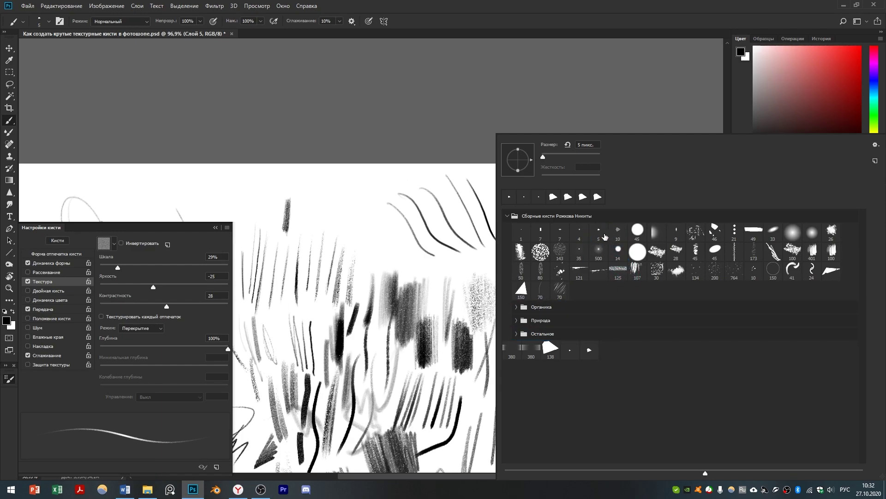
pyautogui.click(598, 235)
pyautogui.moveTo(600, 232)
pyautogui.mouseDown()
pyautogui.moveTo(576, 266)
pyautogui.moveTo(577, 333)
pyautogui.moveTo(596, 237)
pyautogui.mouseUp()
# Step: Select the 380 px preset, then select the five loose presets and delete them
pyautogui.click(532, 351)
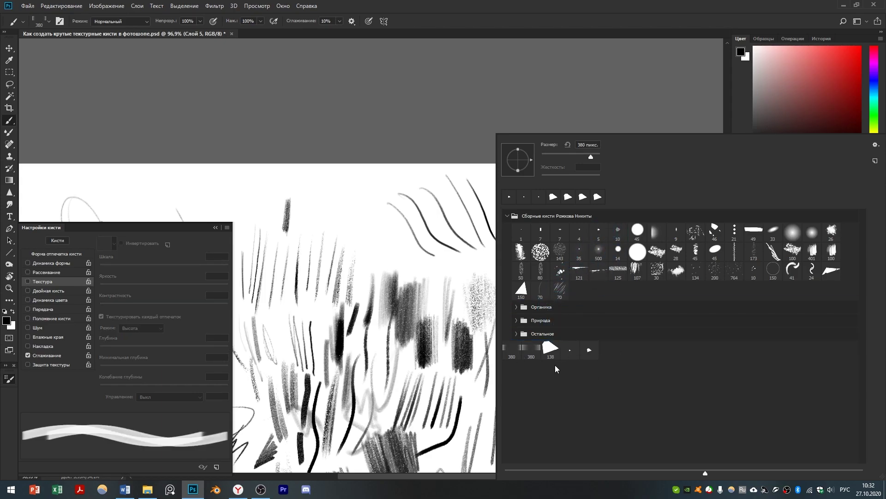
pyautogui.click(513, 353)
pyautogui.keyDown('shift'); pyautogui.click(589, 350); pyautogui.keyUp('shift')
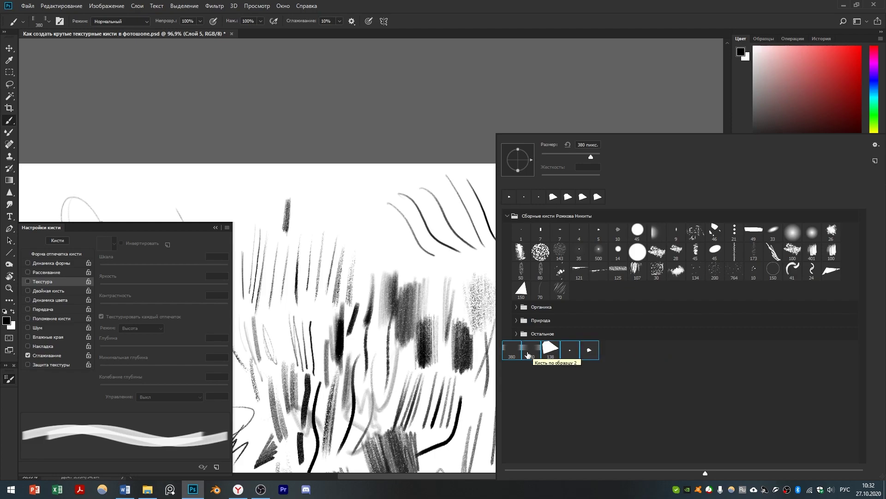
pyautogui.rightClick(590, 354)
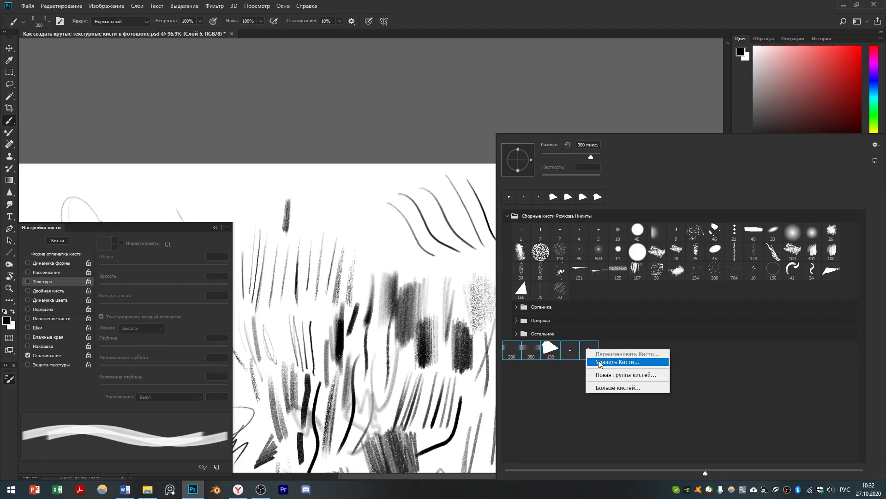
pyautogui.click(600, 362)
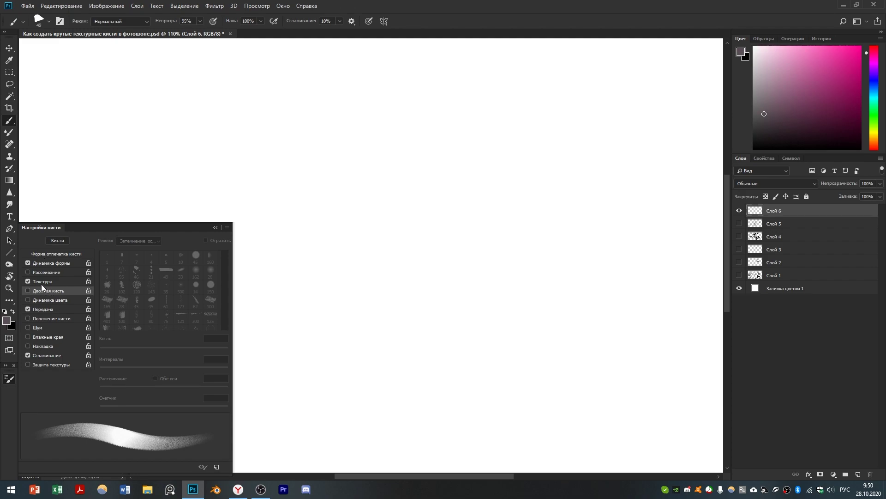
# Step: Paint two grey textured test strokes, shrinking the brush to about 30 px, then switch Texture off
pyautogui.press(']')
pyautogui.press(']')
pyautogui.press(']')
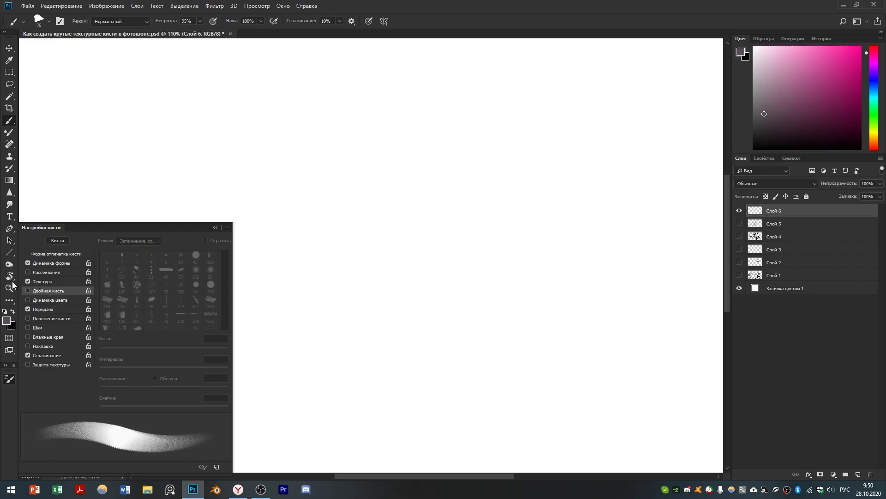
pyautogui.click(37, 280)
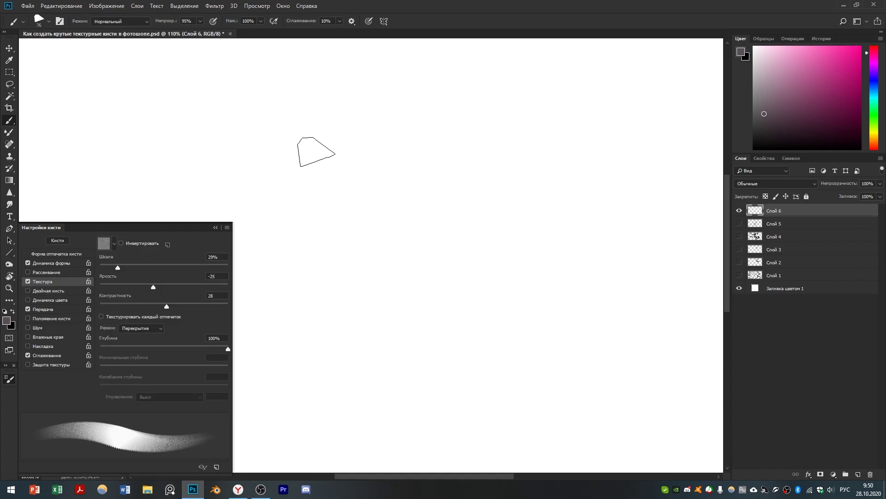
pyautogui.moveTo(317, 152); pyautogui.dragTo(331, 243)
pyautogui.moveTo(359, 184); pyautogui.dragTo(339, 184)
pyautogui.moveTo(346, 147); pyautogui.dragTo(356, 225)
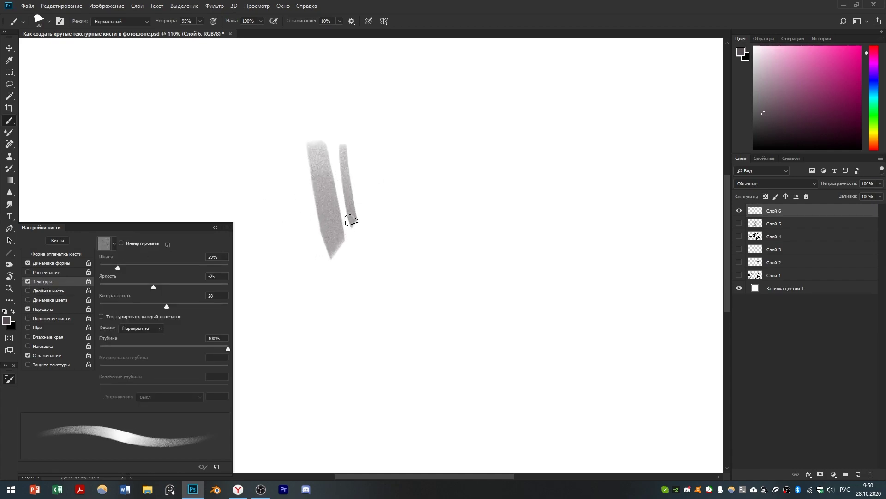
pyautogui.scroll(3, 340, 162)
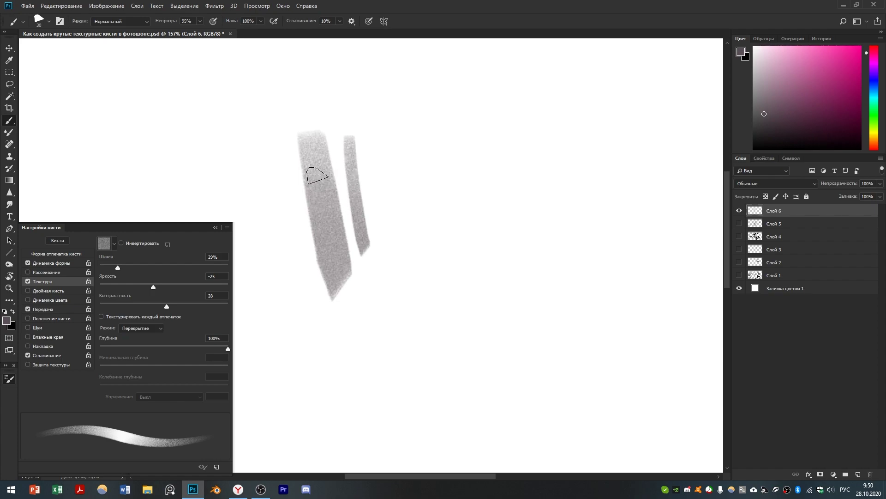
pyautogui.click(27, 281)
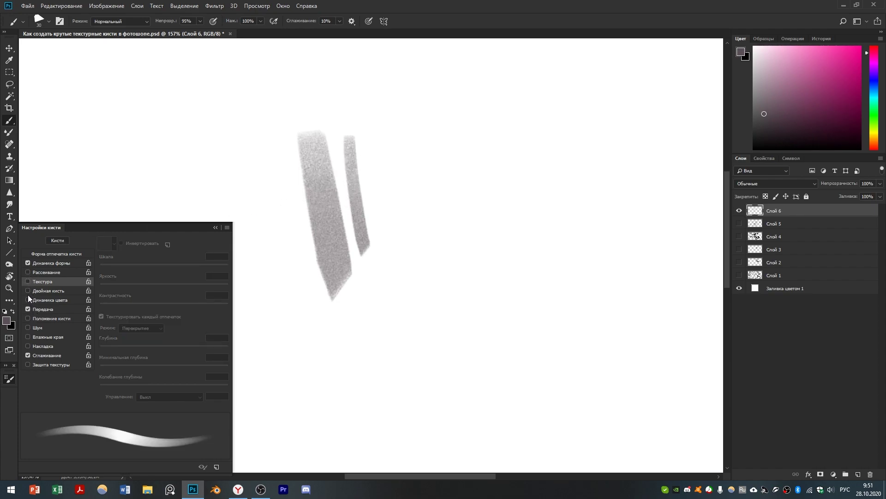
# Step: Give Dual Brush the mottled tip 143 and paint a large mottled vertical stroke
pyautogui.click(43, 290)
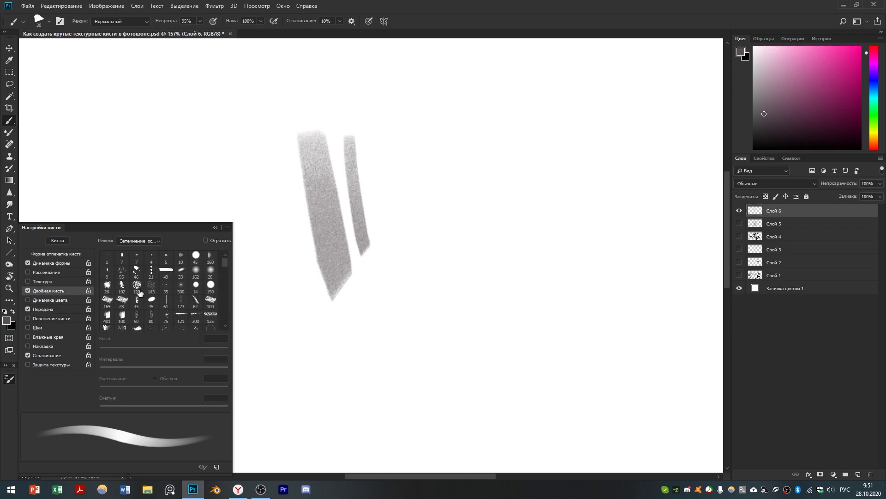
pyautogui.click(151, 286)
pyautogui.moveTo(390, 157)
pyautogui.mouseDown()
pyautogui.moveTo(382, 157)
pyautogui.moveTo(389, 247)
pyautogui.mouseUp()
pyautogui.keyDown('alt'); pyautogui.rightClick(420, 215); pyautogui.keyUp('alt')
pyautogui.moveTo(441, 122); pyautogui.dragTo(433, 311)
pyautogui.keyDown('alt'); pyautogui.rightClick(435, 291); pyautogui.keyUp('alt')
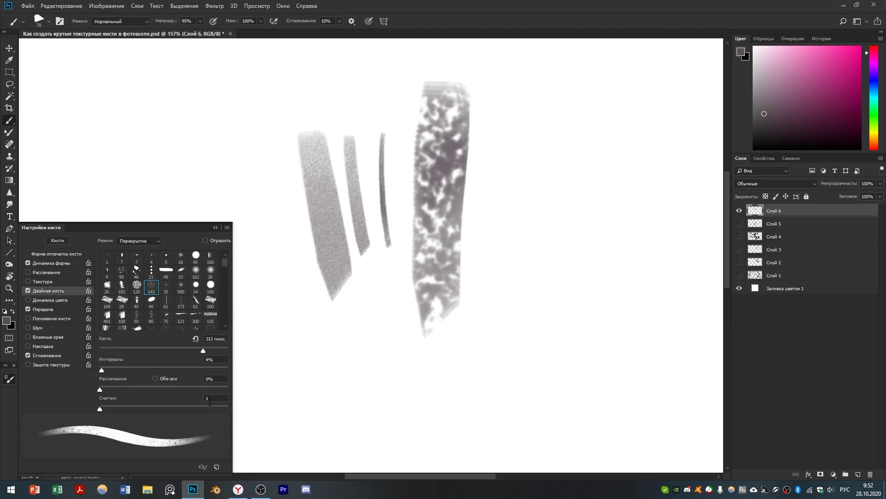
# Step: Switch the dual brush to dotted tip 21 and paint curved strokes at the top right
pyautogui.click(151, 273)
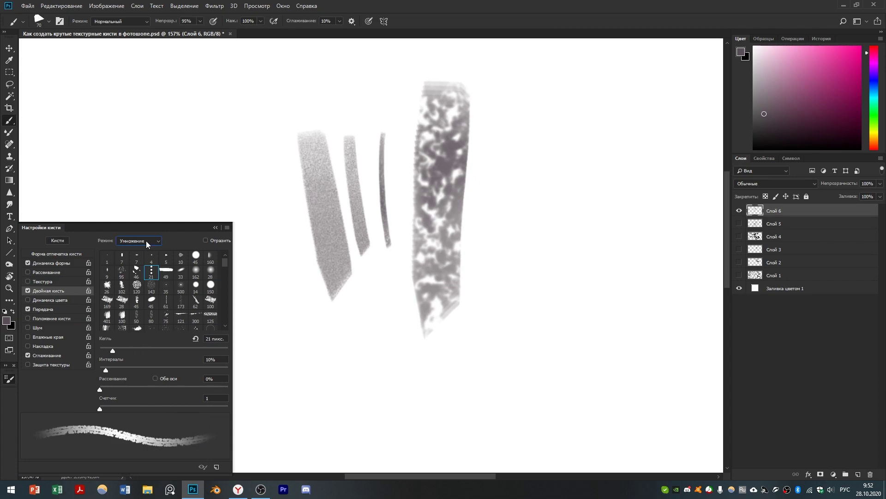
pyautogui.scroll(-7, 146, 240)
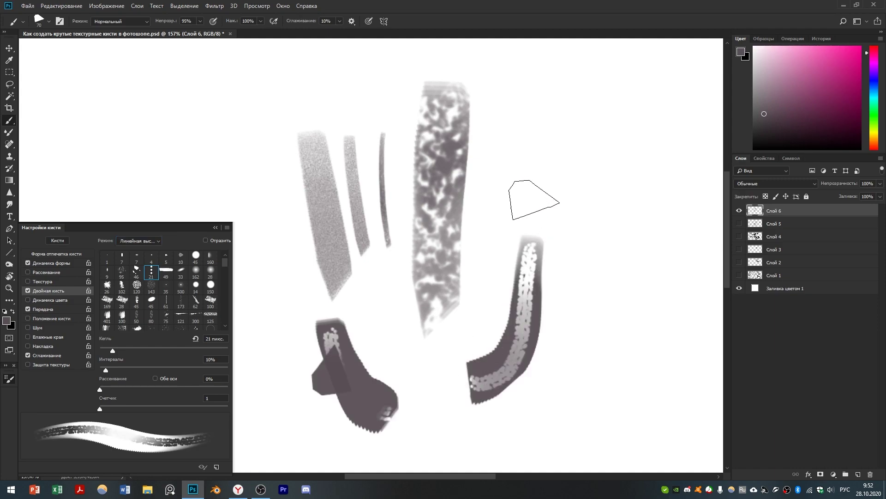
pyautogui.moveTo(548, 138)
pyautogui.mouseDown()
pyautogui.moveTo(583, 212)
pyautogui.moveTo(570, 283)
pyautogui.mouseUp()
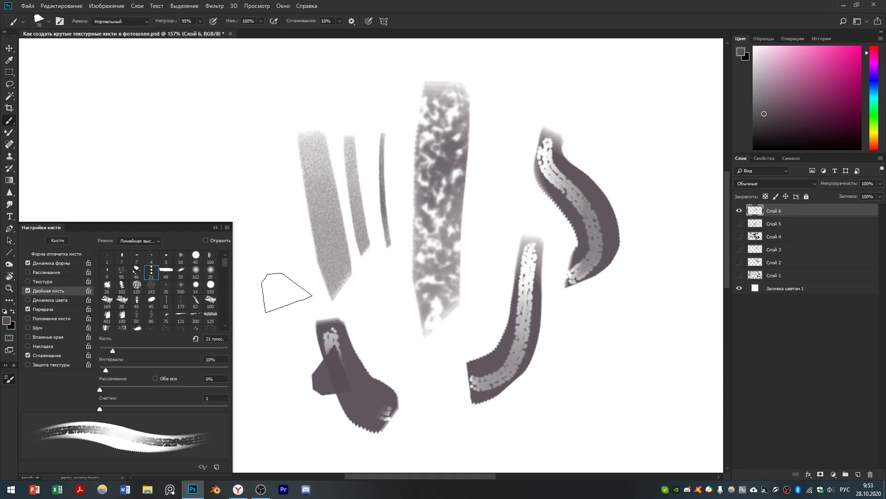
# Step: Set the dual brush to tip 62 in Умножение mode and paint a stroke down the right side
pyautogui.click(196, 300)
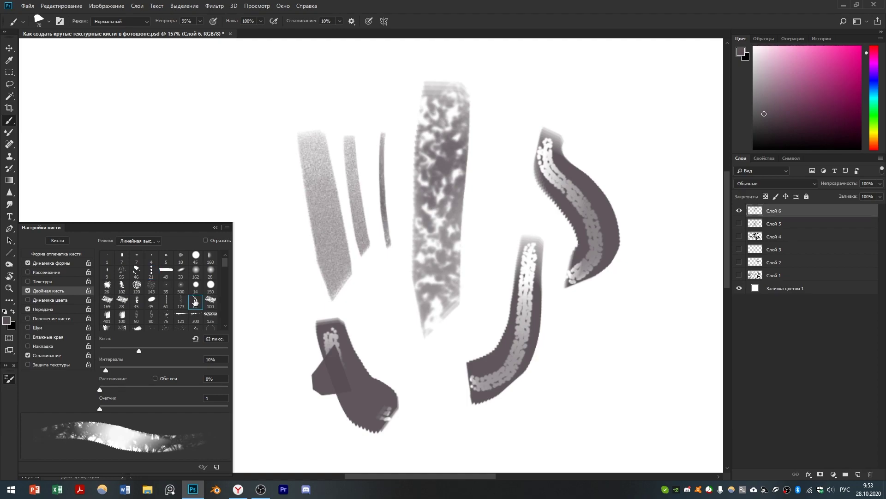
pyautogui.click(155, 243)
pyautogui.click(150, 249)
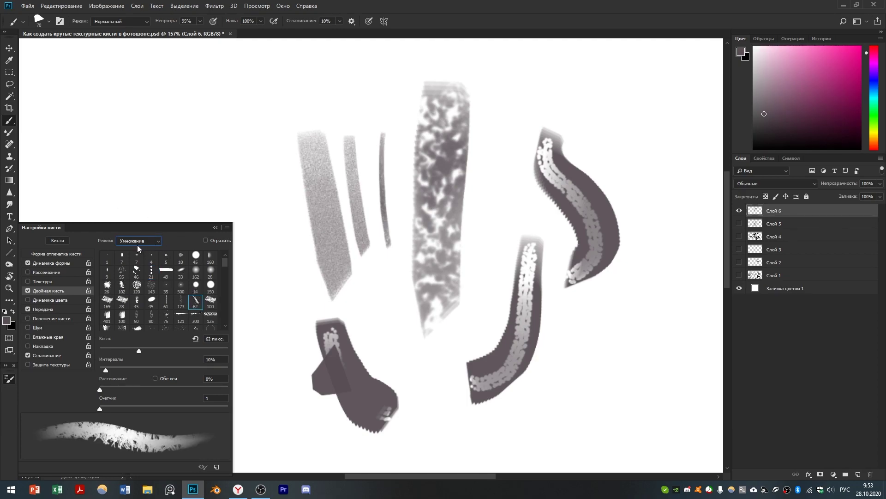
pyautogui.scroll(-5, 140, 242)
pyautogui.moveTo(614, 85)
pyautogui.mouseDown()
pyautogui.moveTo(647, 248)
pyautogui.moveTo(593, 374)
pyautogui.moveTo(639, 335)
pyautogui.moveTo(671, 253)
pyautogui.moveTo(623, 356)
pyautogui.mouseUp()
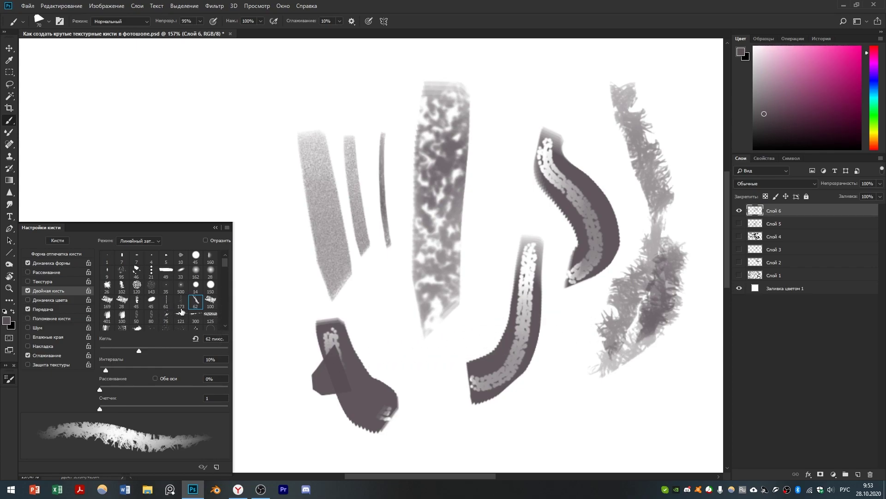
# Step: Switch back to the mottled tip and paint small and wider (about 146 px) strokes top left
pyautogui.click(151, 285)
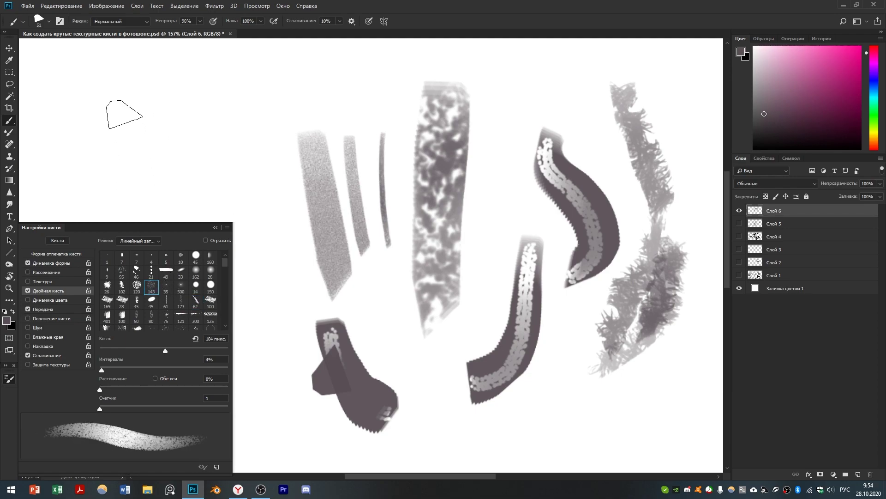
pyautogui.moveTo(125, 113); pyautogui.dragTo(131, 192)
pyautogui.moveTo(173, 140); pyautogui.dragTo(194, 143)
pyautogui.moveTo(192, 82); pyautogui.dragTo(202, 194)
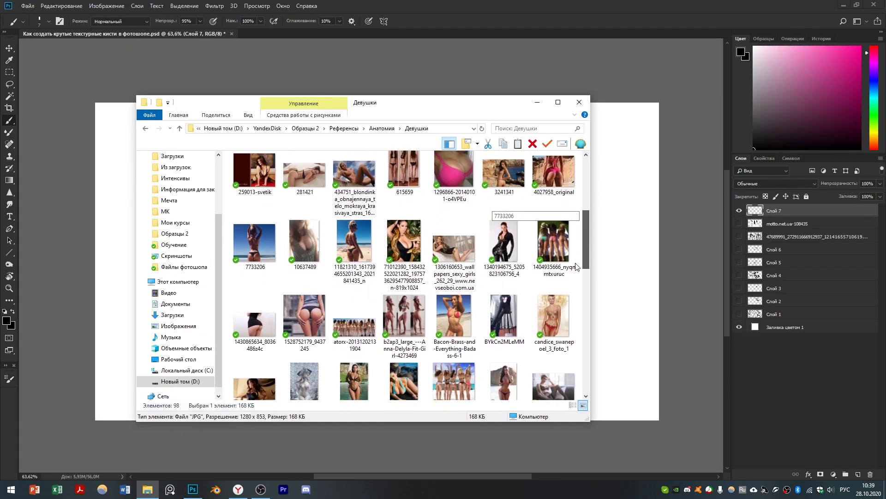
# Step: Drag the four-figure reference photo from Explorer into the document
pyautogui.scroll(-5, 573, 282)
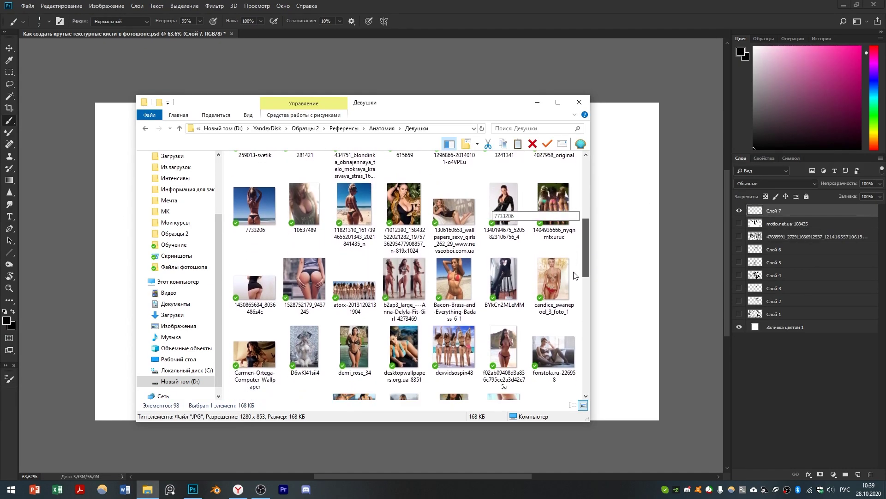
pyautogui.scroll(-4, 572, 281)
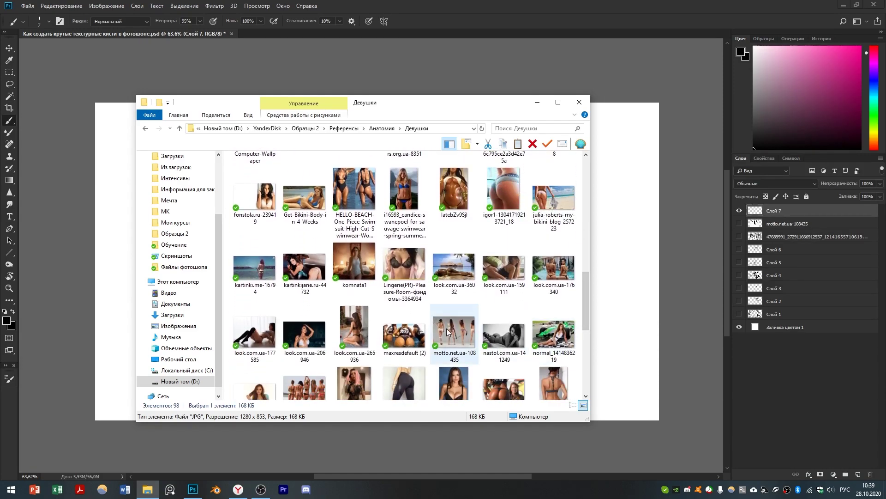
pyautogui.moveTo(450, 348); pyautogui.dragTo(601, 288)
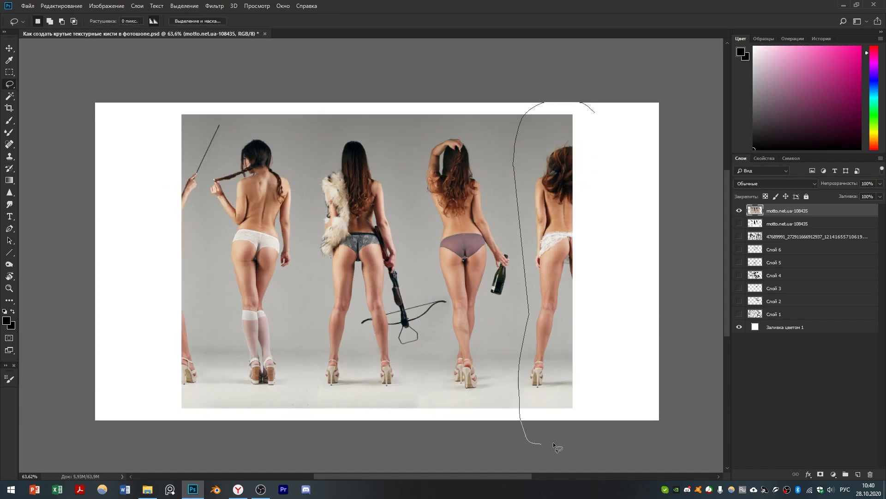
# Step: Commit the resized photo, deselect, and desaturate it with Ctrl+Shift+U
pyautogui.press('Delete')
pyautogui.hotkey('ctrl', 'd')
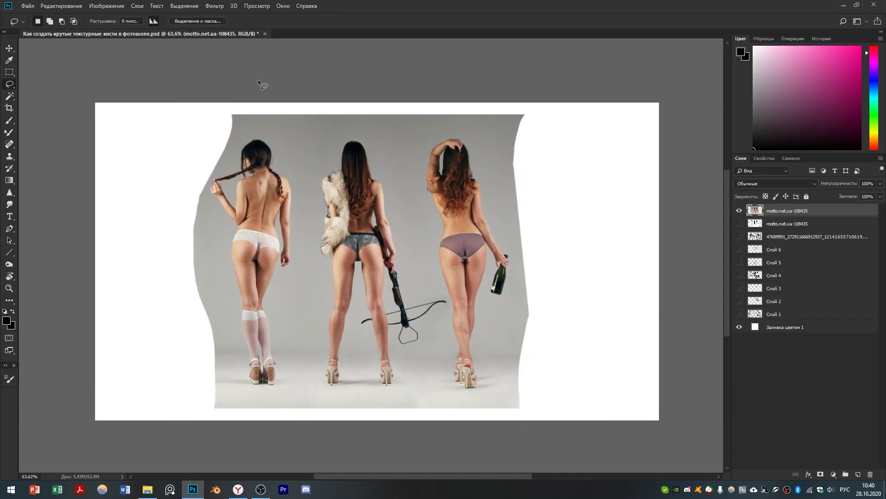
pyautogui.hotkey('ctrl', 'shift', 'u')
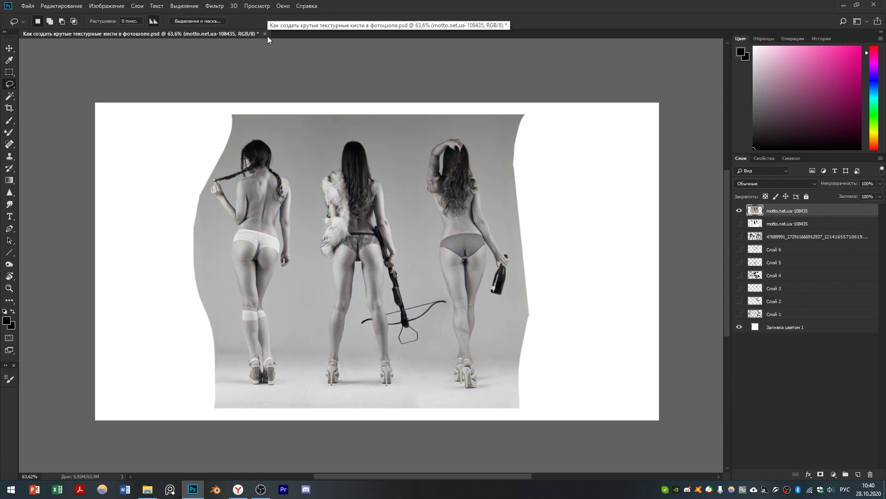
# Step: Apply Levels with input black 126 and white 128 for stark black-and-white silhouettes
pyautogui.hotkey('ctrl', 'l')
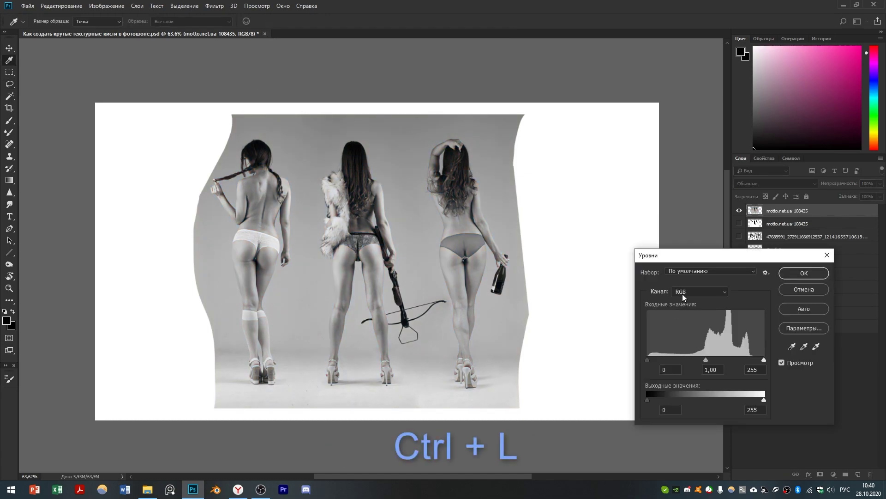
pyautogui.moveTo(649, 359); pyautogui.dragTo(702, 359)
pyautogui.moveTo(763, 359); pyautogui.dragTo(706, 358)
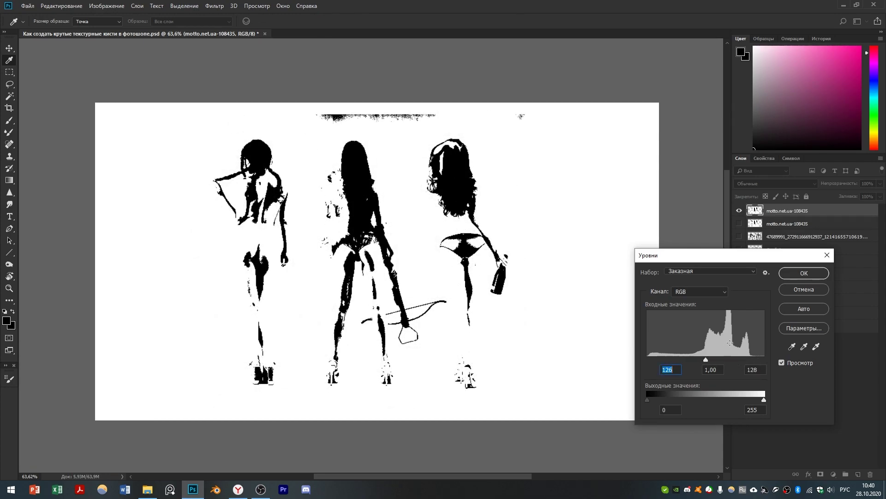
pyautogui.click(805, 273)
# Step: Lasso and cut away the stray streak along the top
pyautogui.press('l')
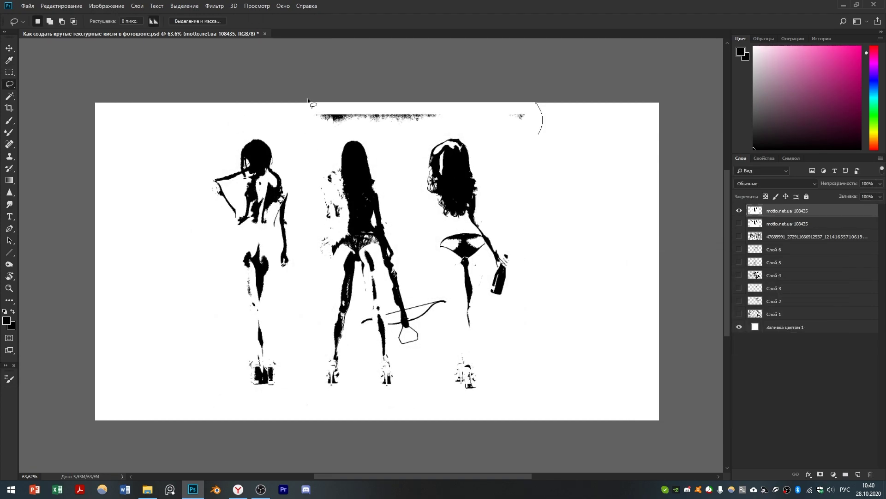
pyautogui.moveTo(471, 125); pyautogui.dragTo(505, 134)
pyautogui.hotkey('ctrl', 'x')
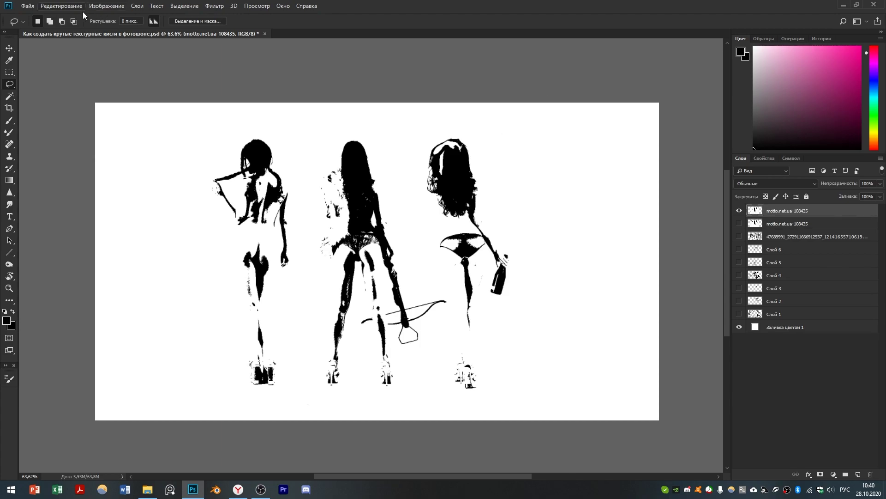
# Step: Define the three-figure silhouettes as a new brush via Edit > Define Brush
pyautogui.click(73, 9)
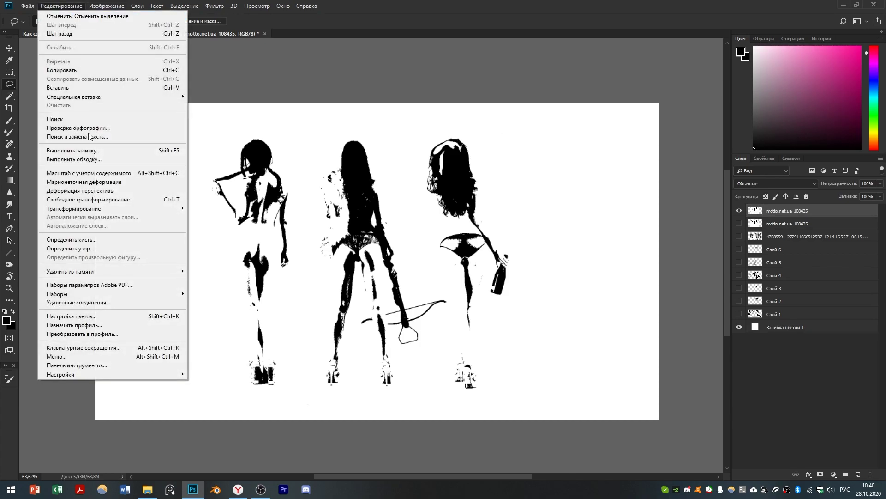
pyautogui.click(97, 240)
pyautogui.press('Return')
# Step: Hide the photo layer, test and clear a stroke on Слой 7, then enable Shape Dynamics
pyautogui.press('b')
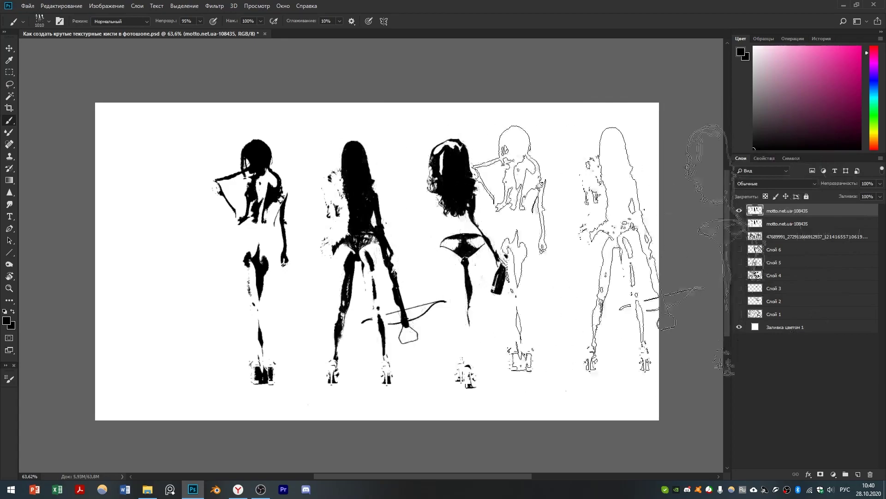
pyautogui.click(741, 213)
pyautogui.moveTo(201, 186)
pyautogui.mouseDown()
pyautogui.moveTo(316, 251)
pyautogui.moveTo(466, 205)
pyautogui.moveTo(425, 178)
pyautogui.mouseUp()
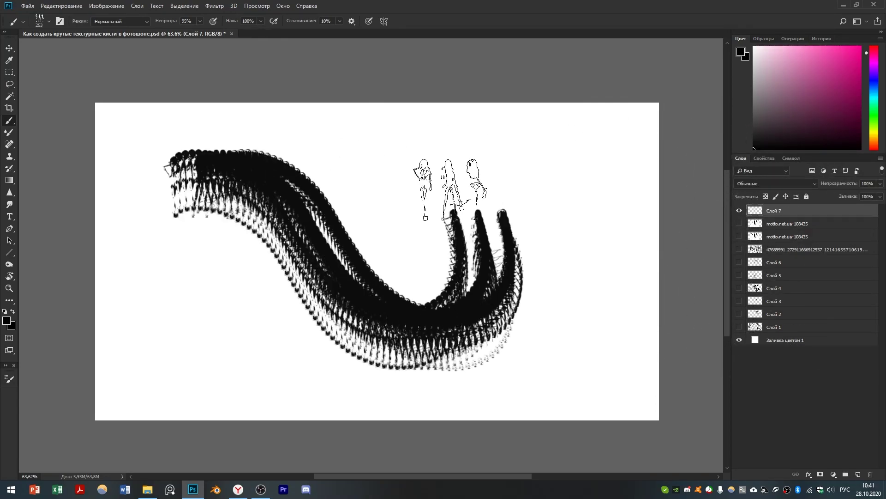
pyautogui.press('Delete')
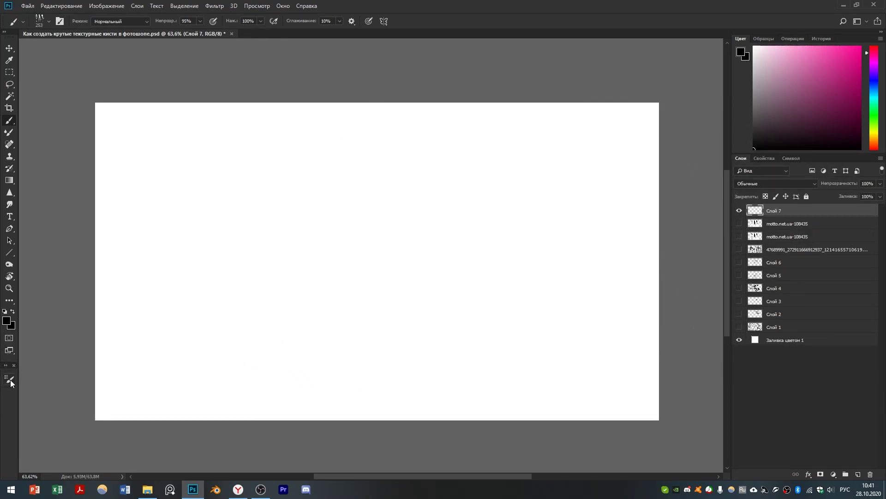
pyautogui.click(10, 379)
pyautogui.click(60, 263)
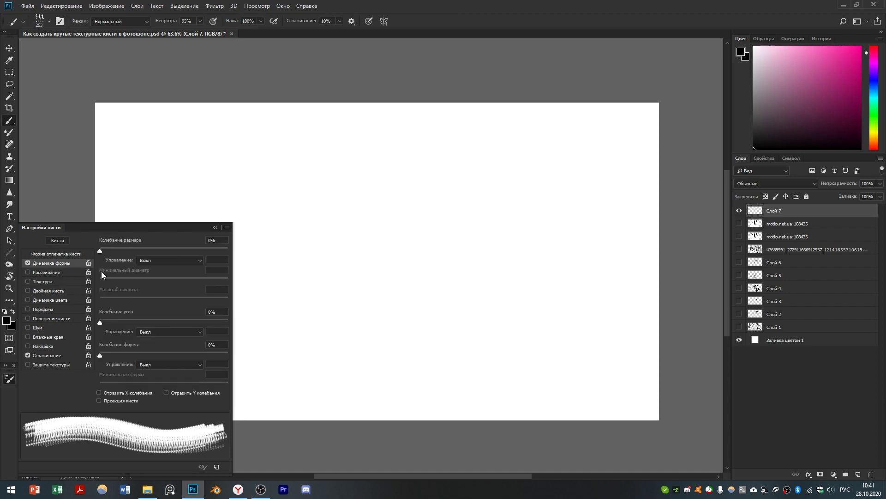
# Step: Set the angle jitter control to follow the initial stroke direction and paint a test stroke
pyautogui.click(148, 332)
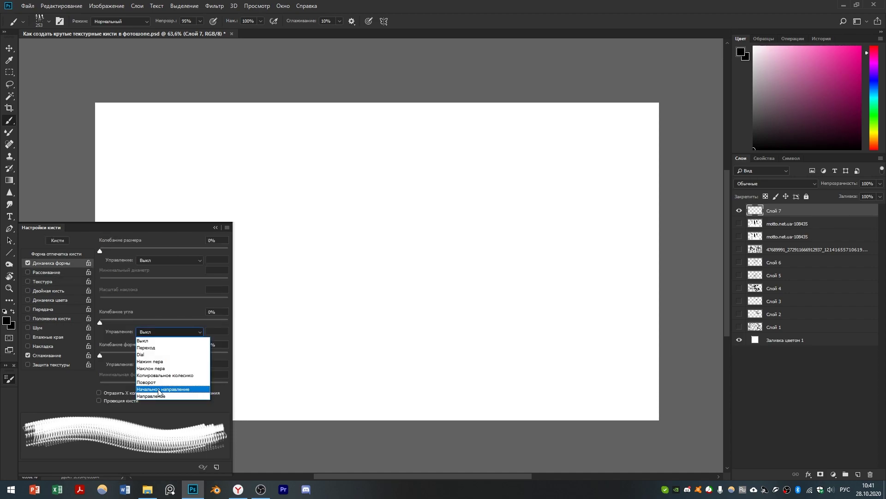
pyautogui.click(159, 387)
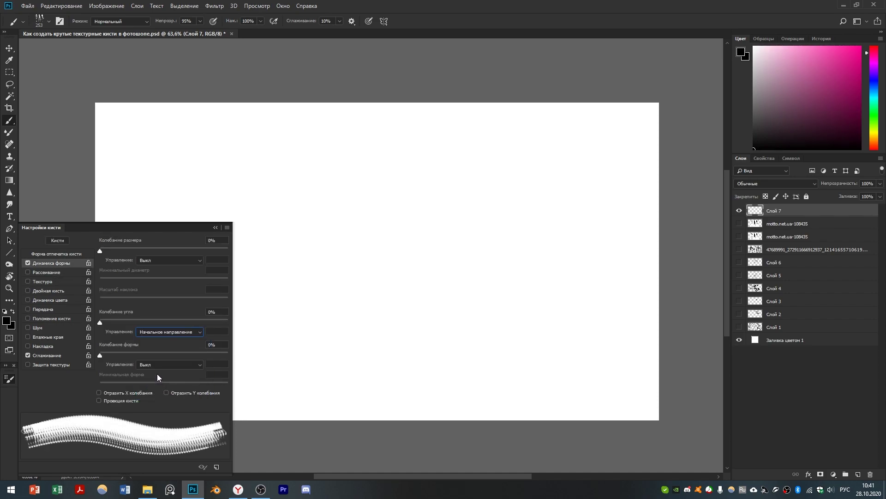
pyautogui.moveTo(296, 189)
pyautogui.mouseDown()
pyautogui.moveTo(503, 199)
pyautogui.moveTo(505, 346)
pyautogui.mouseUp()
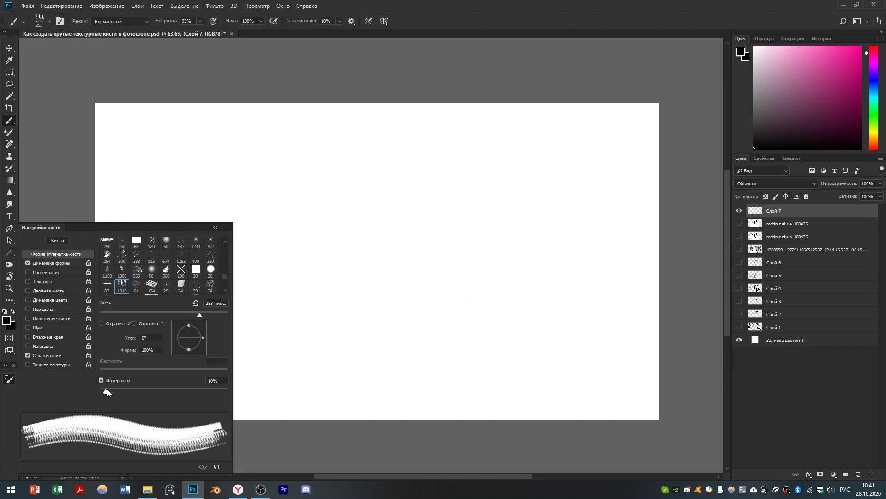
# Step: Tighten brush spacing to 5% and paint thick black test strokes
pyautogui.moveTo(106, 389); pyautogui.dragTo(102, 391)
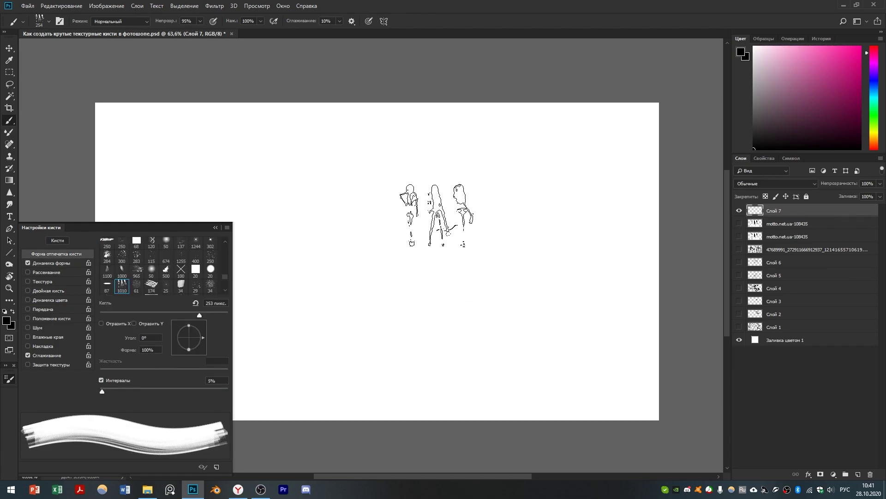
pyautogui.moveTo(424, 179); pyautogui.dragTo(372, 307)
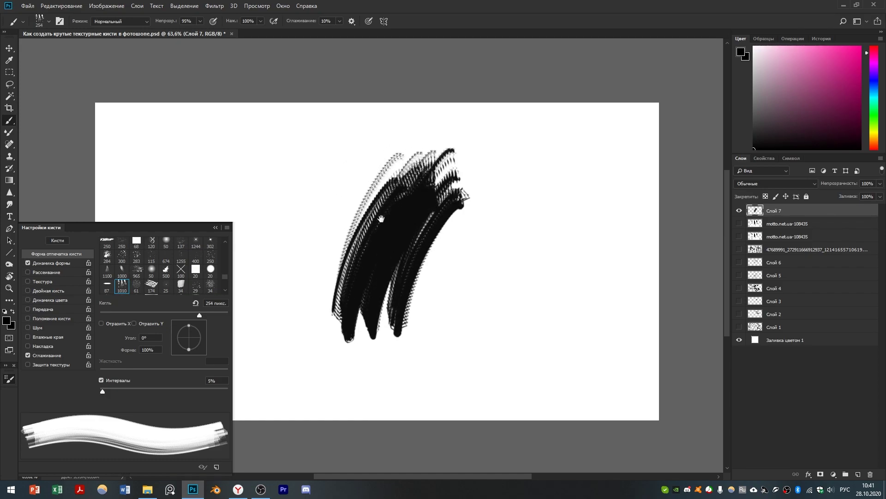
pyautogui.moveTo(374, 203); pyautogui.dragTo(388, 195)
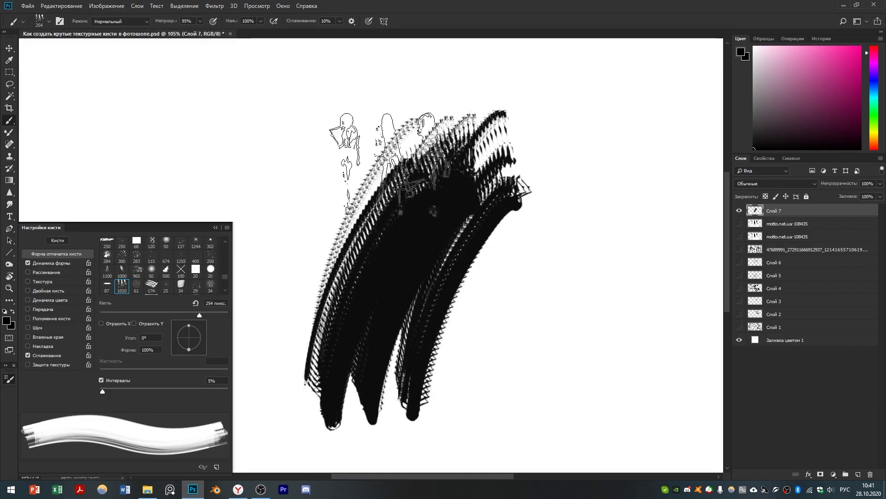
pyautogui.scroll(-2, 501, 305)
# Step: Rotate the tip angle, shrink the brush to 65 px, paint a thinner stroke, and enable Transfer
pyautogui.moveTo(200, 326)
pyautogui.mouseDown()
pyautogui.moveTo(207, 339)
pyautogui.moveTo(193, 362)
pyautogui.moveTo(160, 354)
pyautogui.moveTo(163, 321)
pyautogui.moveTo(210, 322)
pyautogui.moveTo(209, 366)
pyautogui.moveTo(160, 359)
pyautogui.moveTo(168, 331)
pyautogui.moveTo(205, 312)
pyautogui.mouseUp()
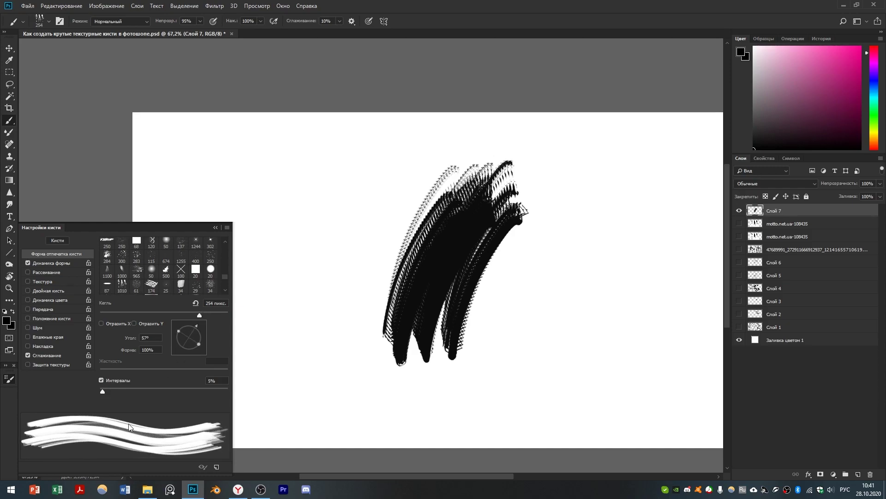
pyautogui.moveTo(581, 233); pyautogui.dragTo(557, 241)
pyautogui.moveTo(531, 264)
pyautogui.mouseDown()
pyautogui.moveTo(612, 226)
pyautogui.moveTo(521, 275)
pyautogui.mouseUp()
pyautogui.moveTo(196, 326); pyautogui.dragTo(170, 333)
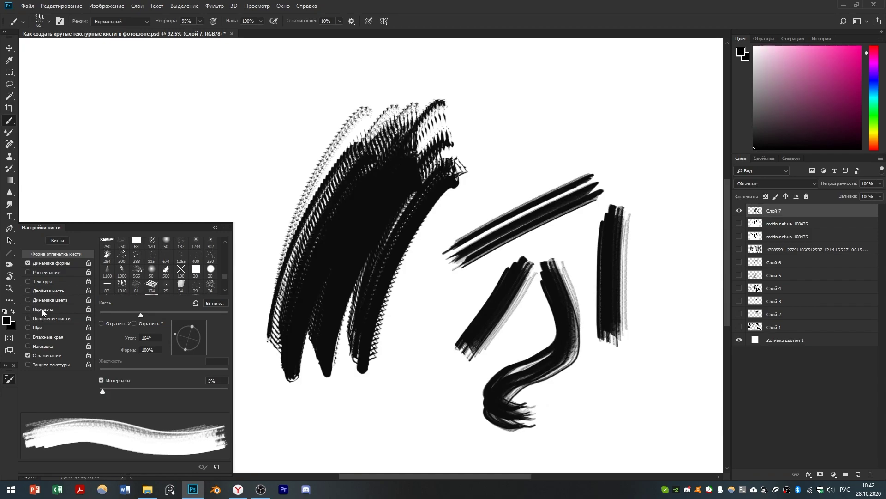
pyautogui.click(41, 309)
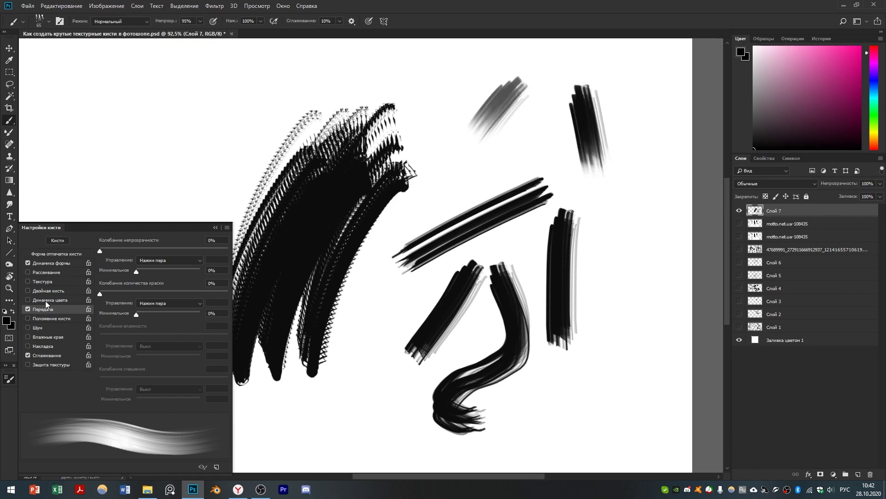
# Step: Enable Color Dynamics with 10% hue jitter and paint a block of purple strokes
pyautogui.click(45, 300)
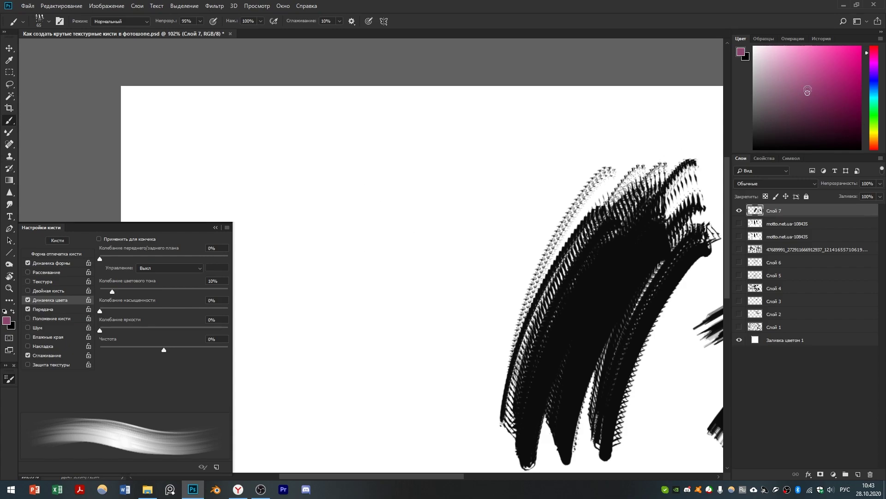
pyautogui.moveTo(377, 189)
pyautogui.mouseDown()
pyautogui.moveTo(377, 278)
pyautogui.moveTo(386, 183)
pyautogui.moveTo(399, 285)
pyautogui.moveTo(427, 197)
pyautogui.moveTo(441, 195)
pyautogui.moveTo(440, 233)
pyautogui.moveTo(450, 274)
pyautogui.moveTo(463, 284)
pyautogui.moveTo(475, 258)
pyautogui.mouseUp()
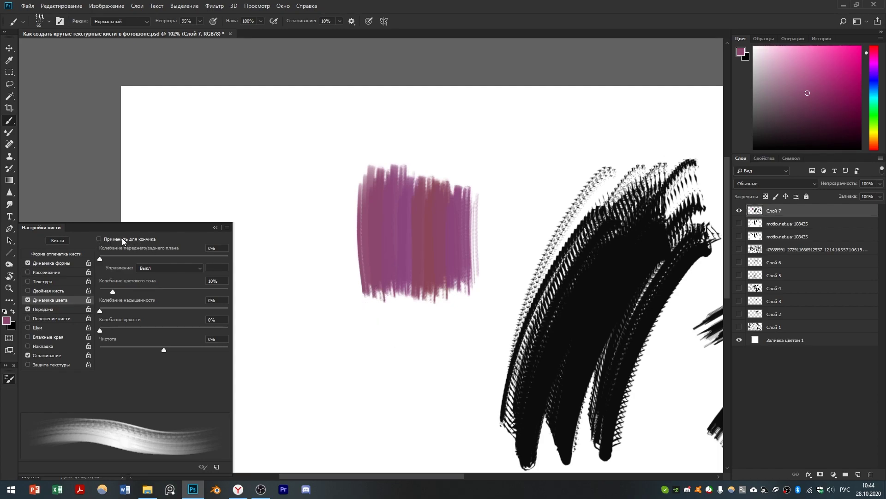
# Step: Paint diagonal purple strokes, turning off Apply Per Tip between them
pyautogui.moveTo(282, 156); pyautogui.dragTo(316, 319)
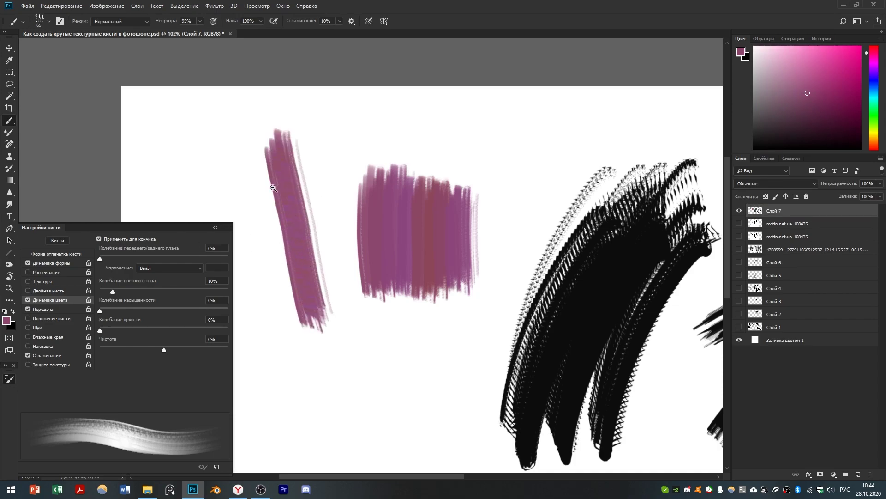
pyautogui.scroll(3, 272, 176)
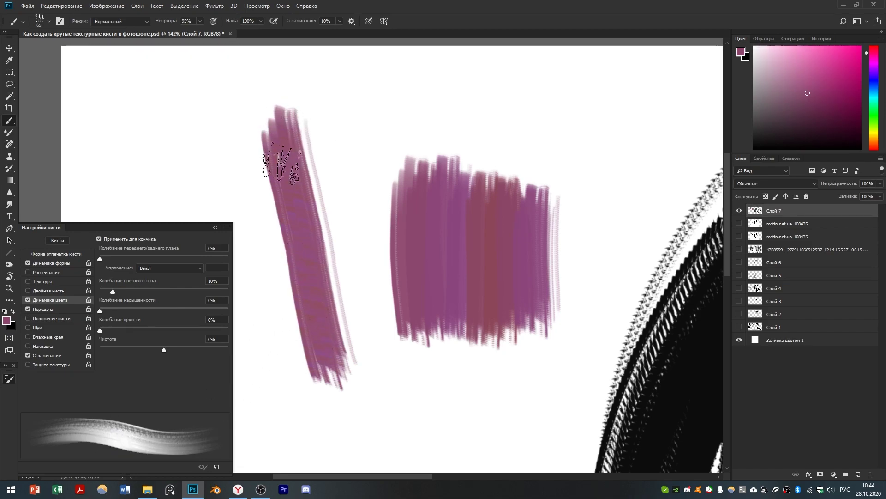
pyautogui.moveTo(336, 370); pyautogui.dragTo(370, 372)
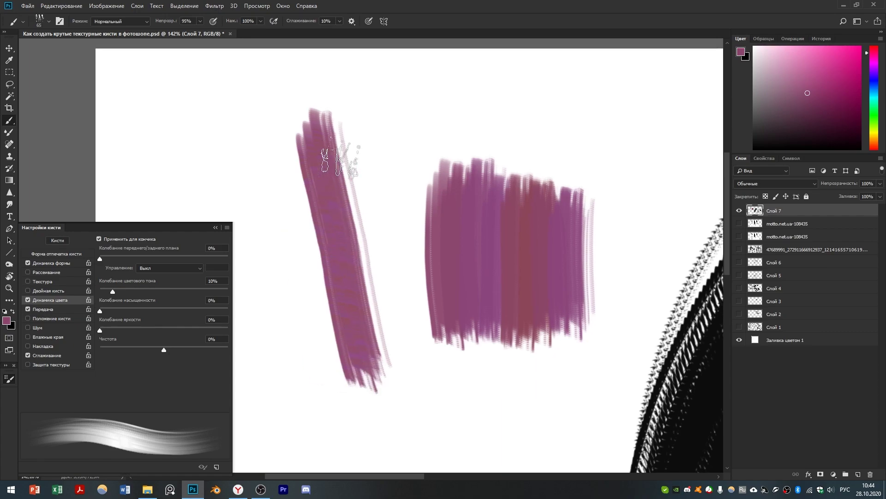
pyautogui.click(133, 241)
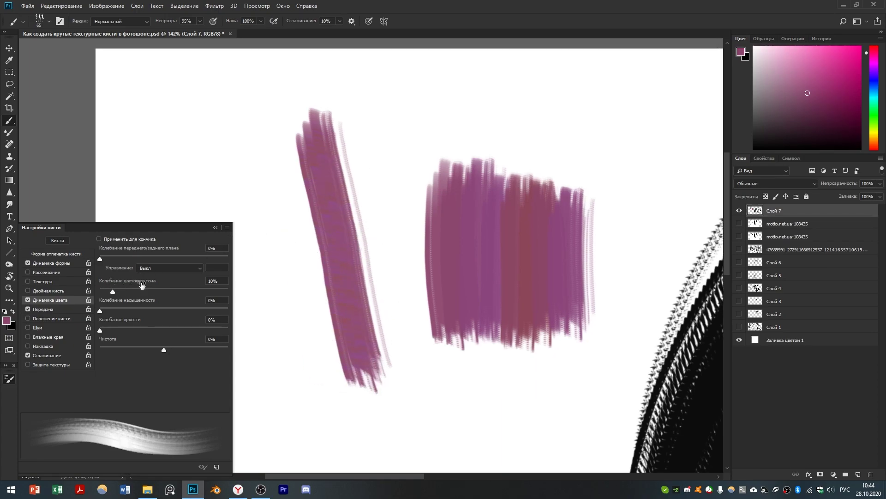
pyautogui.moveTo(415, 90); pyautogui.dragTo(387, 192)
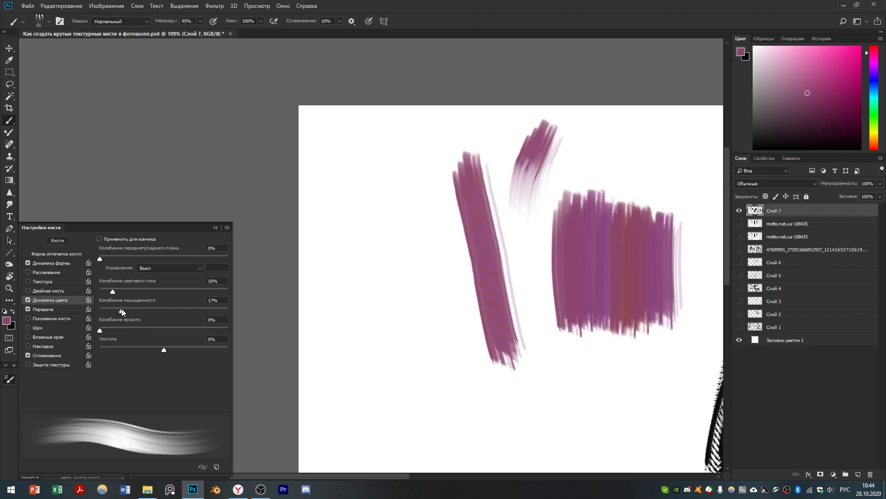
# Step: Paint a new purple patch with textured strokes beneath it
pyautogui.moveTo(366, 263)
pyautogui.mouseDown()
pyautogui.moveTo(364, 309)
pyautogui.moveTo(380, 240)
pyautogui.moveTo(384, 314)
pyautogui.moveTo(407, 233)
pyautogui.moveTo(403, 312)
pyautogui.moveTo(427, 236)
pyautogui.moveTo(423, 307)
pyautogui.moveTo(443, 240)
pyautogui.moveTo(441, 318)
pyautogui.moveTo(458, 286)
pyautogui.moveTo(464, 332)
pyautogui.mouseUp()
pyautogui.moveTo(349, 315)
pyautogui.mouseDown()
pyautogui.moveTo(359, 348)
pyautogui.moveTo(373, 352)
pyautogui.mouseUp()
pyautogui.moveTo(385, 321); pyautogui.dragTo(386, 357)
pyautogui.scroll(3, 365, 352)
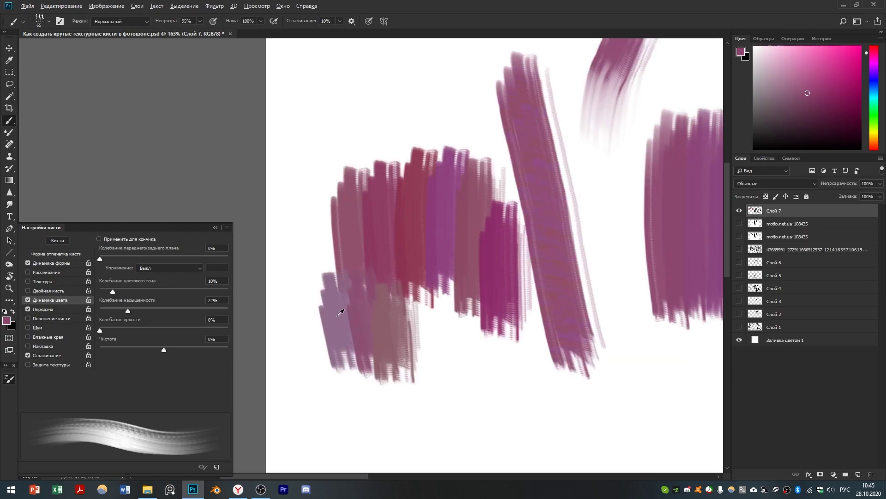
# Step: Sample the redder mauve colour, set brightness jitter to 9%, paint, and check it in grayscale proof
pyautogui.keyDown('alt'); pyautogui.click(333, 317); pyautogui.keyUp('alt')
pyautogui.keyDown('alt'); pyautogui.click(337, 313); pyautogui.keyUp('alt')
pyautogui.keyDown('alt'); pyautogui.click(353, 290); pyautogui.keyUp('alt')
pyautogui.keyDown('alt'); pyautogui.click(415, 241); pyautogui.keyUp('alt')
pyautogui.moveTo(110, 331); pyautogui.dragTo(112, 330)
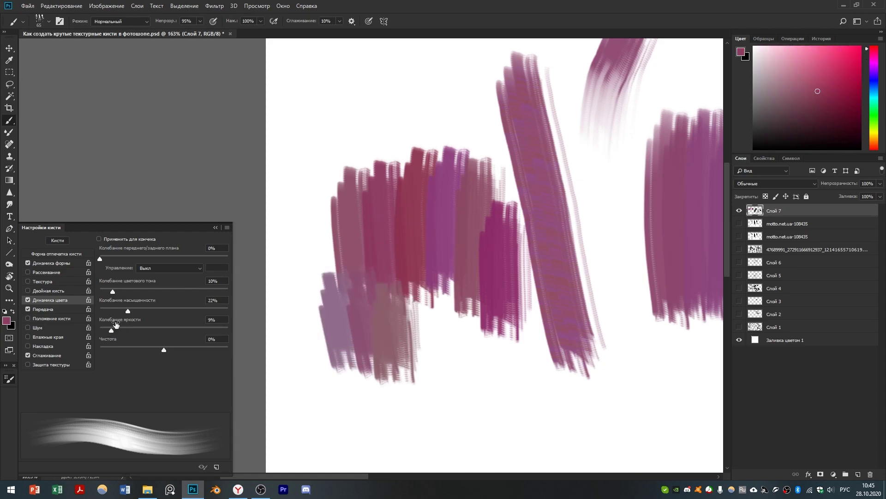
pyautogui.scroll(-2, 415, 300)
pyautogui.moveTo(423, 295)
pyautogui.mouseDown()
pyautogui.moveTo(451, 346)
pyautogui.moveTo(498, 314)
pyautogui.moveTo(530, 369)
pyautogui.moveTo(522, 379)
pyautogui.mouseUp()
pyautogui.hotkey('ctrl', 'y')
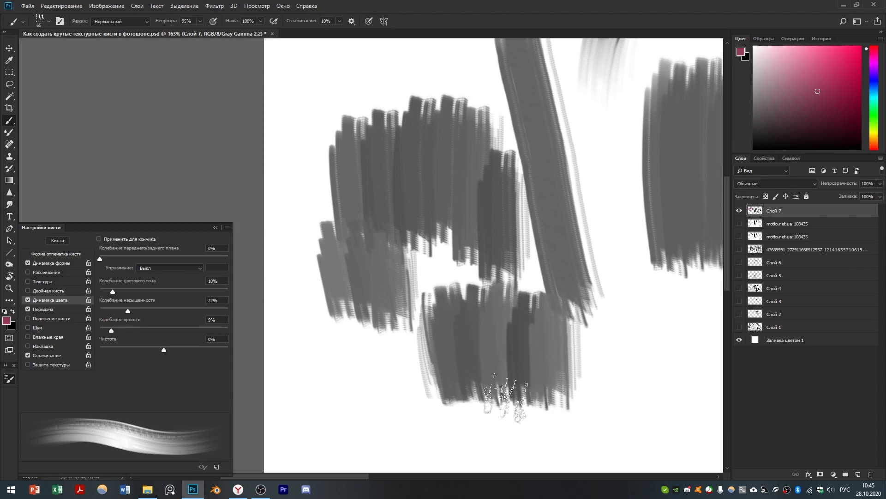
pyautogui.hotkey('ctrl', 'y')
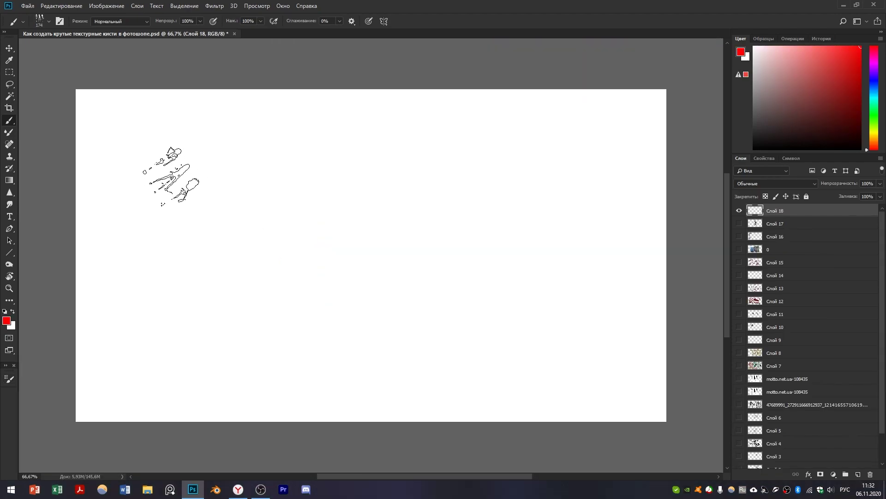
# Step: Paint a row of red, yellow, green, cyan and blue strokes, checking them in grayscale with Ctrl+Y
pyautogui.moveTo(163, 160); pyautogui.dragTo(199, 306)
pyautogui.click(874, 134)
pyautogui.moveTo(268, 155); pyautogui.dragTo(292, 328)
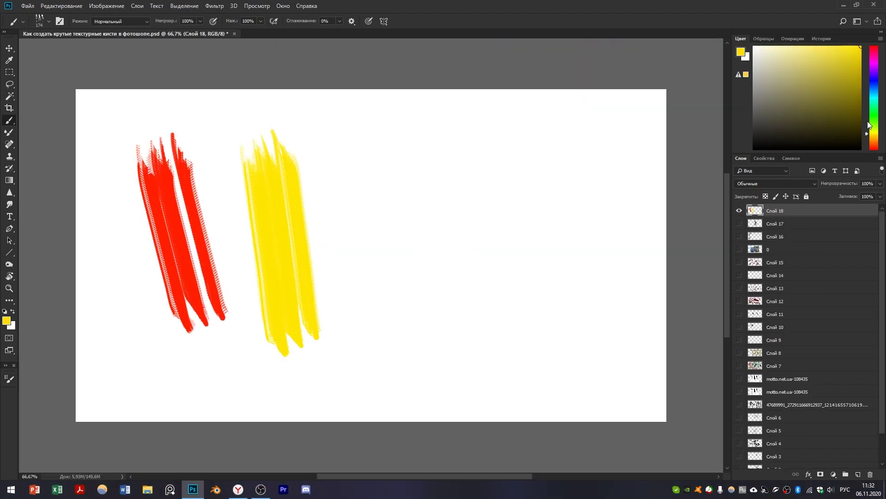
pyautogui.click(872, 113)
pyautogui.moveTo(355, 144); pyautogui.dragTo(396, 340)
pyautogui.click(873, 94)
pyautogui.moveTo(466, 121); pyautogui.dragTo(508, 342)
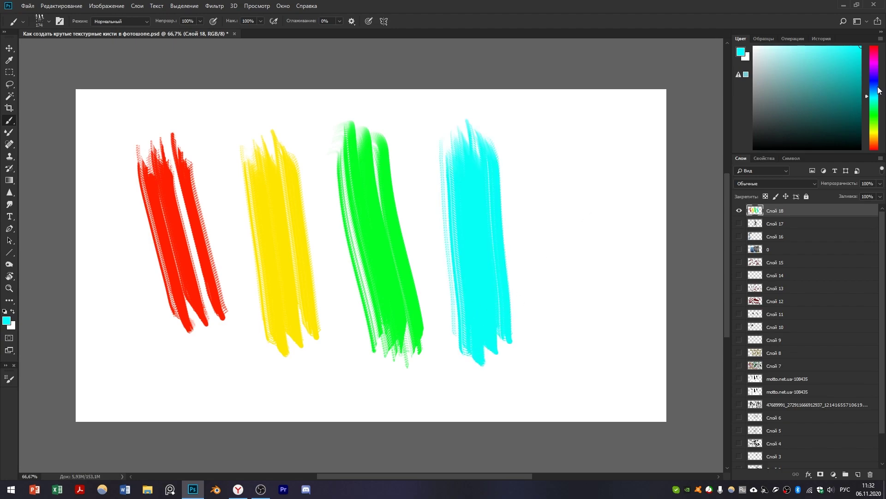
pyautogui.click(872, 80)
pyautogui.moveTo(573, 127); pyautogui.dragTo(600, 328)
pyautogui.hotkey('ctrl', 'y')
pyautogui.hotkey('ctrl', 'y')
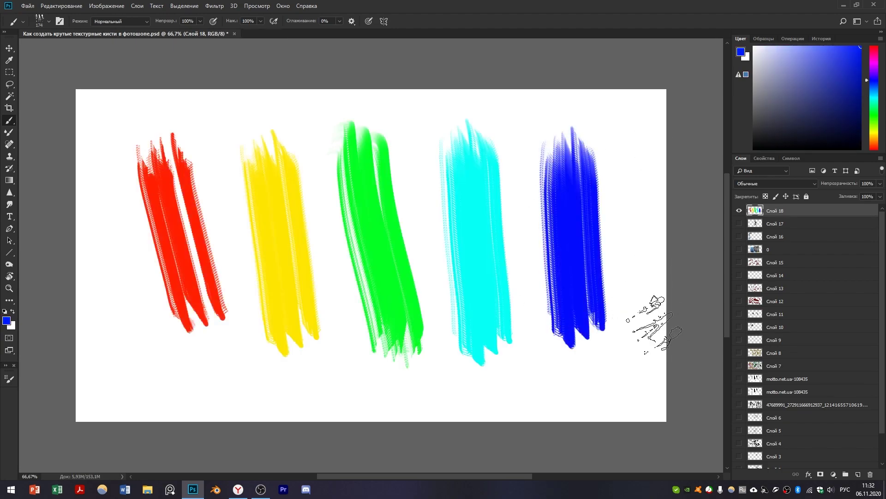
pyautogui.hotkey('ctrl', 'y')
pyautogui.hotkey('ctrl', 'y')
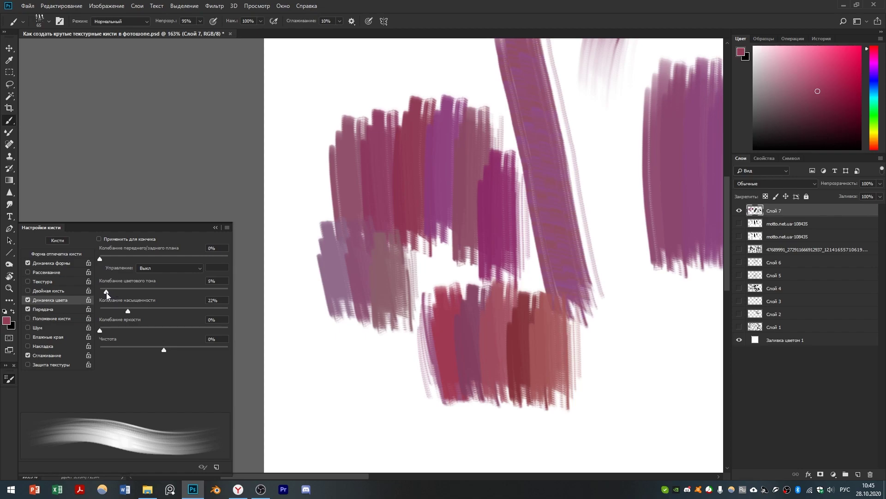
# Step: Lower saturation jitter to 3%, shrink the brush, and paint short test strokes near the lower patches
pyautogui.moveTo(117, 308); pyautogui.dragTo(109, 311)
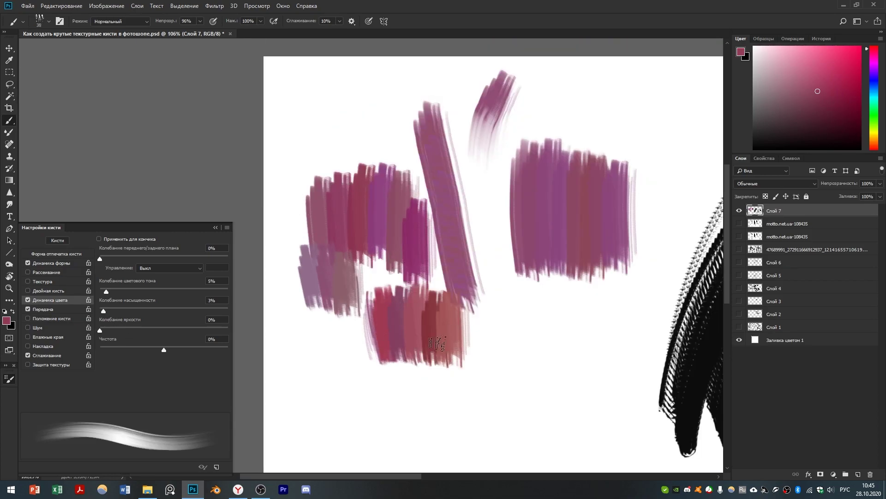
pyautogui.moveTo(563, 334); pyautogui.dragTo(586, 337)
pyautogui.moveTo(509, 313); pyautogui.dragTo(504, 313)
pyautogui.moveTo(498, 297)
pyautogui.mouseDown()
pyautogui.moveTo(510, 344)
pyautogui.moveTo(506, 306)
pyautogui.moveTo(514, 302)
pyautogui.moveTo(526, 356)
pyautogui.moveTo(561, 313)
pyautogui.moveTo(513, 354)
pyautogui.moveTo(533, 347)
pyautogui.moveTo(549, 377)
pyautogui.moveTo(557, 359)
pyautogui.moveTo(556, 383)
pyautogui.mouseUp()
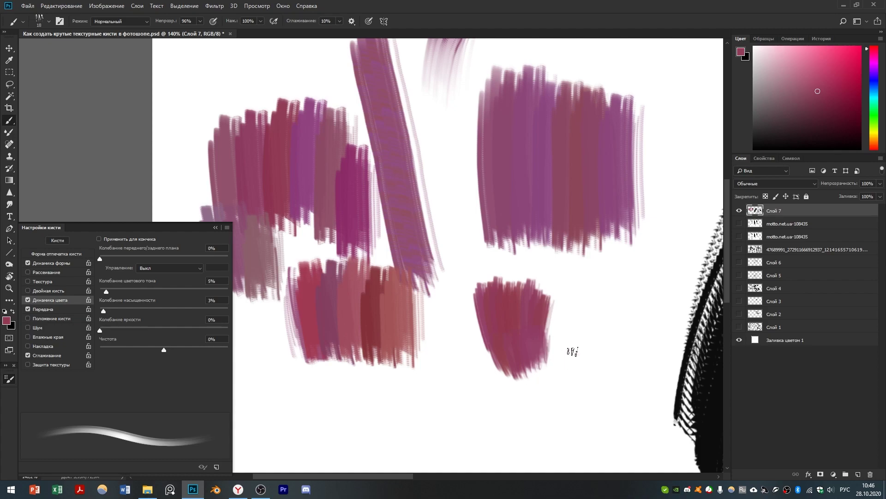
pyautogui.moveTo(581, 374); pyautogui.dragTo(563, 348)
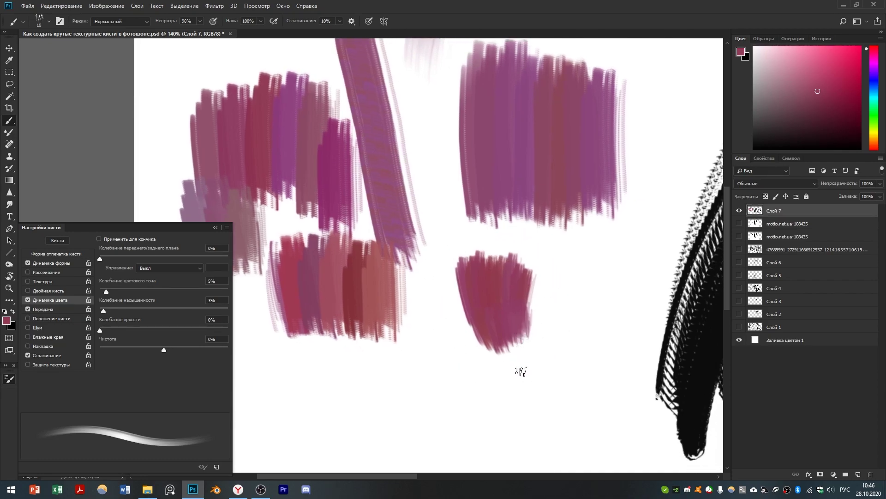
pyautogui.moveTo(554, 360); pyautogui.dragTo(512, 343)
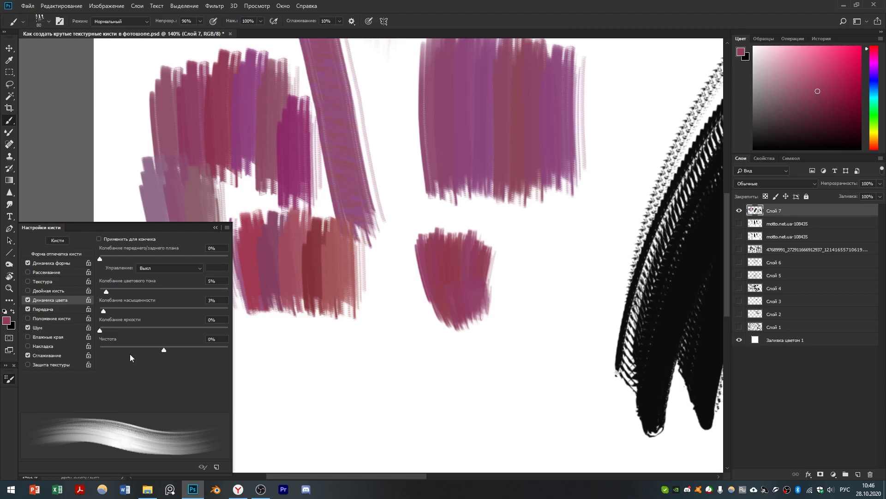
# Step: Paint pink test strokes below the patches and turn off Noise
pyautogui.moveTo(386, 337); pyautogui.dragTo(431, 405)
pyautogui.moveTo(469, 333); pyautogui.dragTo(481, 430)
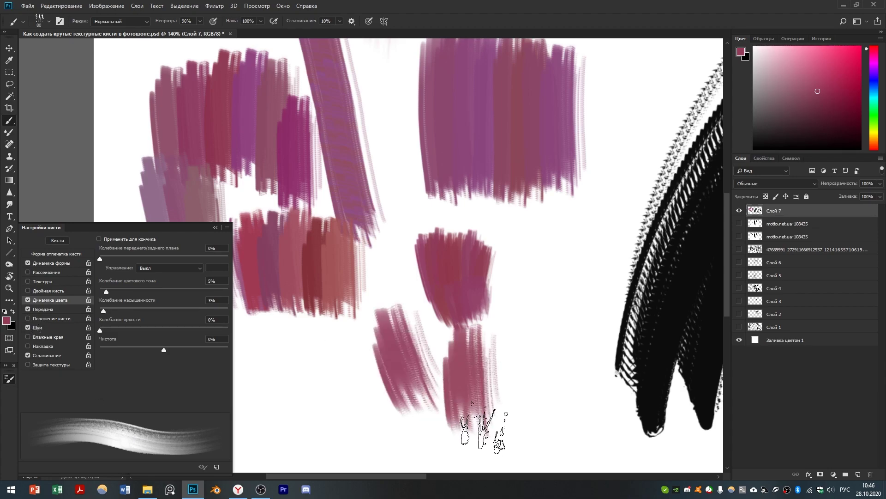
pyautogui.moveTo(513, 298); pyautogui.dragTo(524, 397)
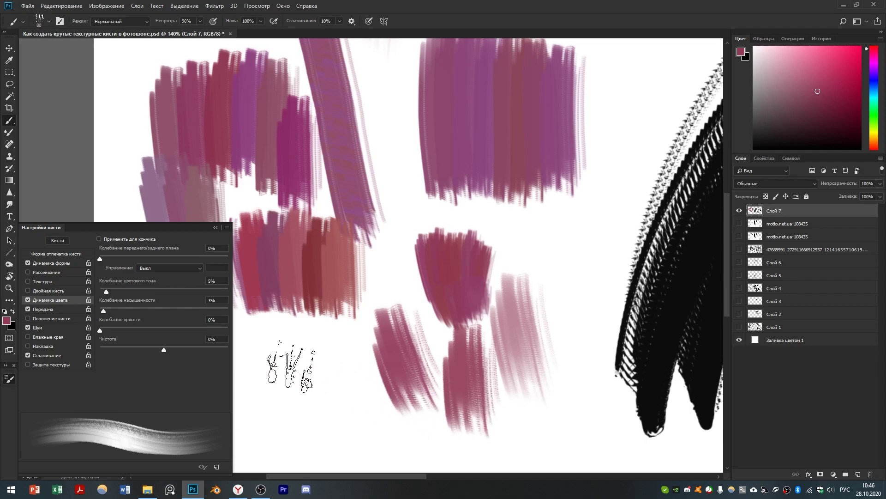
pyautogui.click(36, 329)
pyautogui.moveTo(250, 387); pyautogui.dragTo(356, 327)
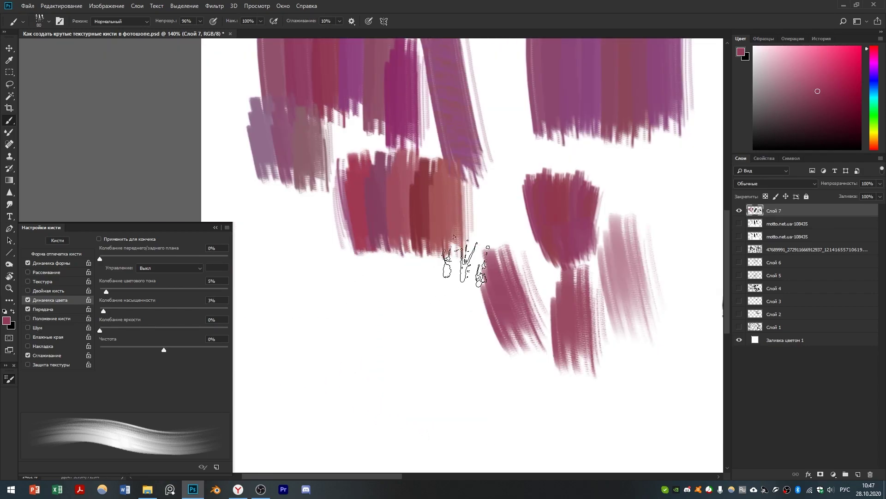
# Step: Enable Texture for the brush and choose the grey noise pattern
pyautogui.click(45, 282)
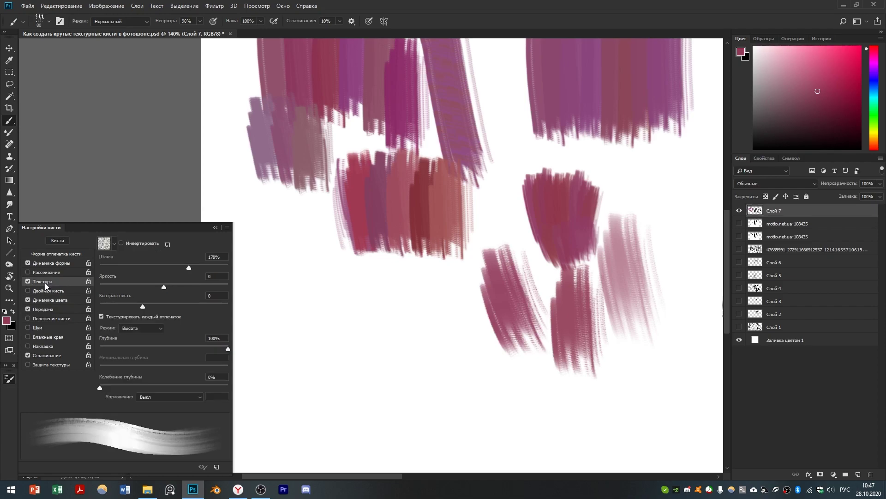
pyautogui.click(113, 243)
pyautogui.scroll(3, 139, 290)
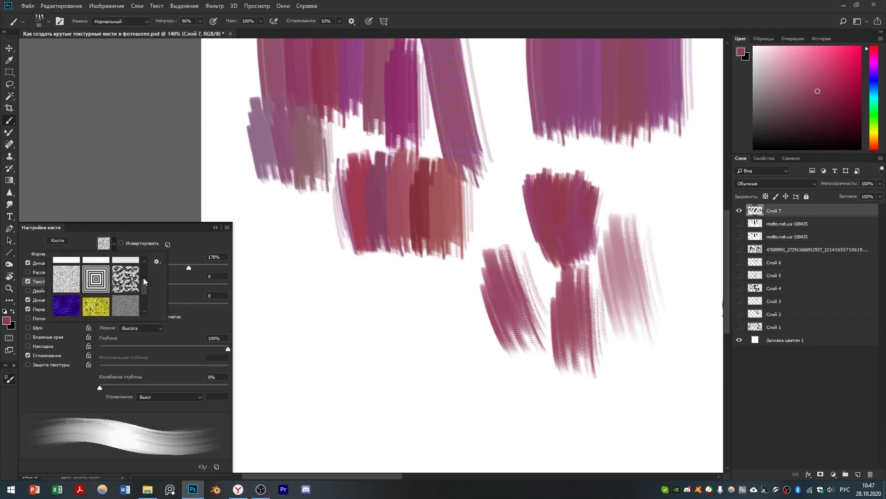
pyautogui.scroll(-5, 141, 284)
pyautogui.click(66, 282)
# Step: Set the brush size to 60 and browse the texture pattern list
pyautogui.keyDown('alt'); pyautogui.rightClick(313, 289); pyautogui.keyUp('alt')
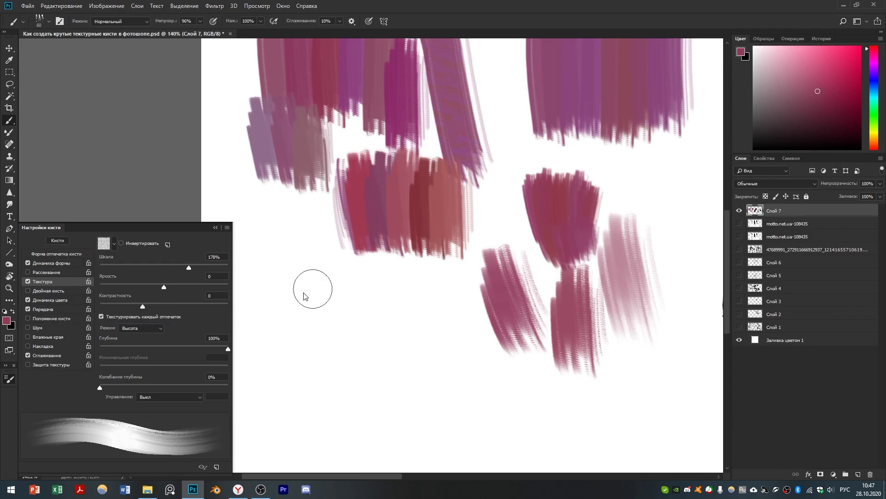
pyautogui.click(113, 244)
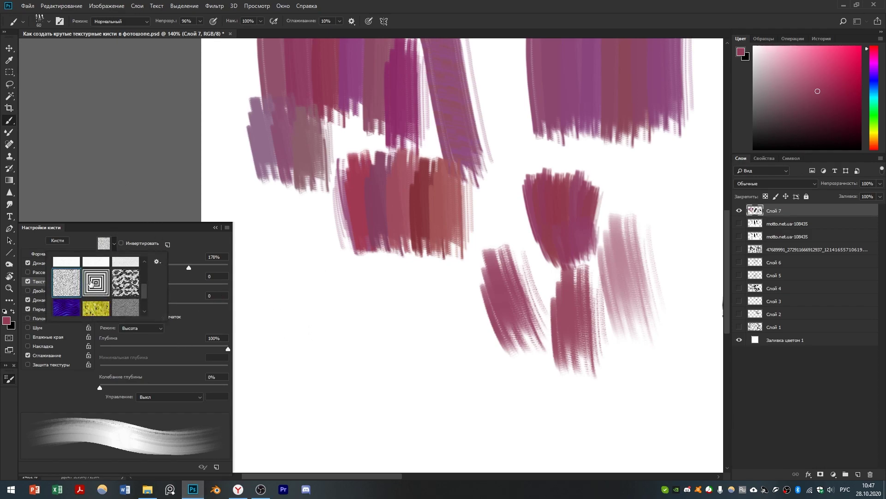
pyautogui.scroll(3, 139, 262)
pyautogui.scroll(-5, 140, 262)
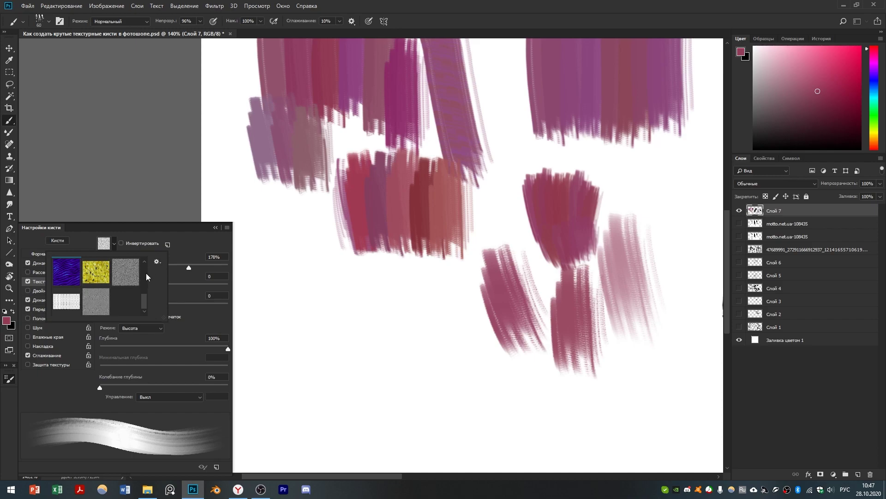
# Step: Save the beige canvas-weave image from the browser to disk
pyautogui.click(238, 488)
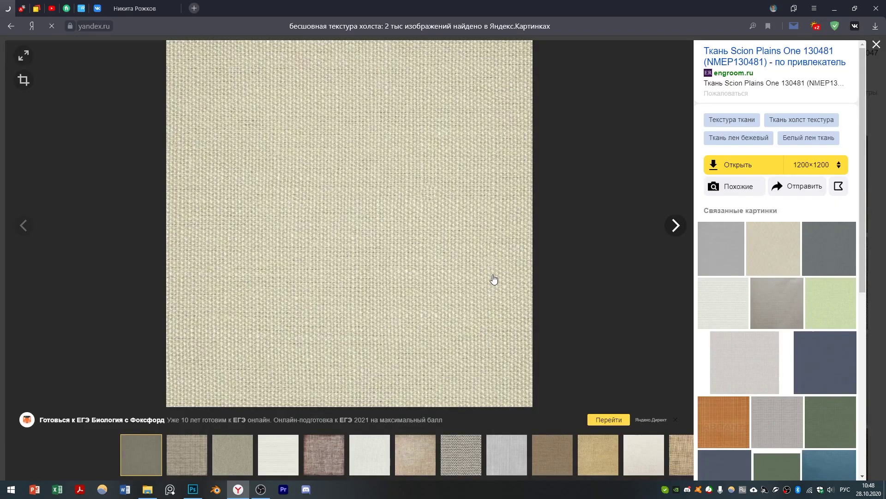
pyautogui.rightClick(417, 244)
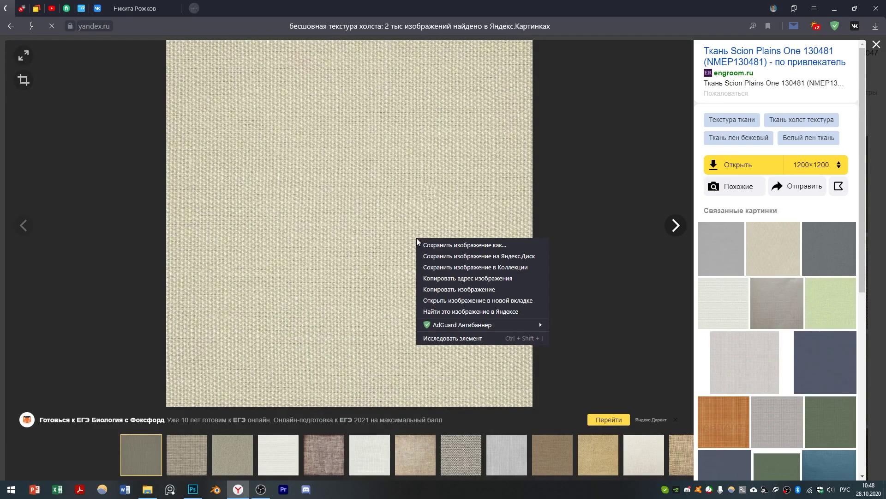
pyautogui.click(428, 245)
pyautogui.click(354, 233)
pyautogui.click(193, 489)
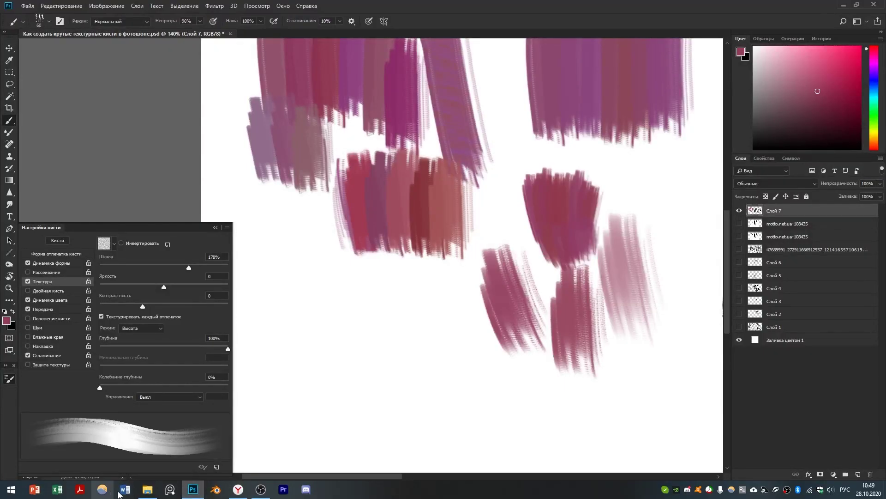
# Step: Open the downloaded texture as a document and define it as the pattern 'ткань'
pyautogui.click(147, 489)
pyautogui.moveTo(467, 189); pyautogui.dragTo(301, 33)
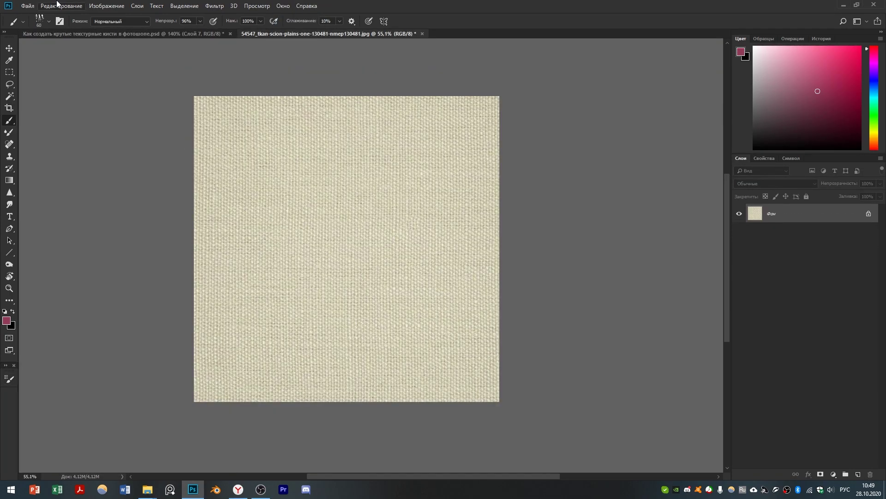
pyautogui.click(57, 6)
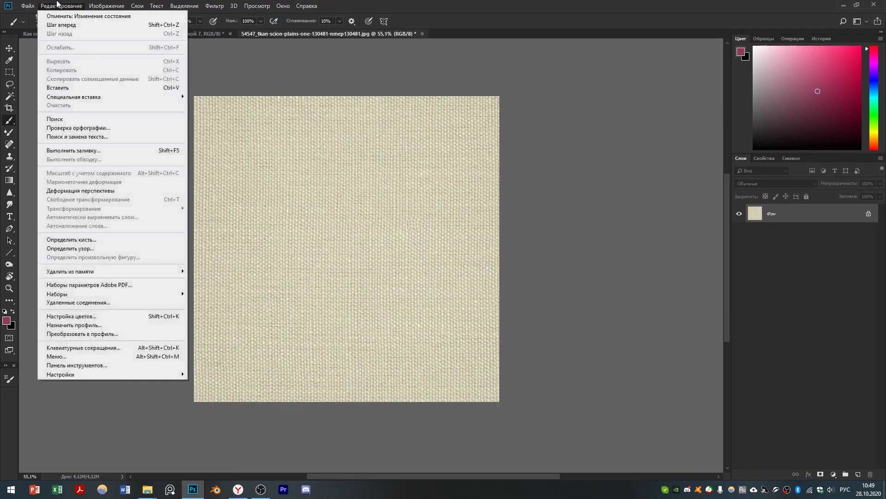
pyautogui.click(76, 248)
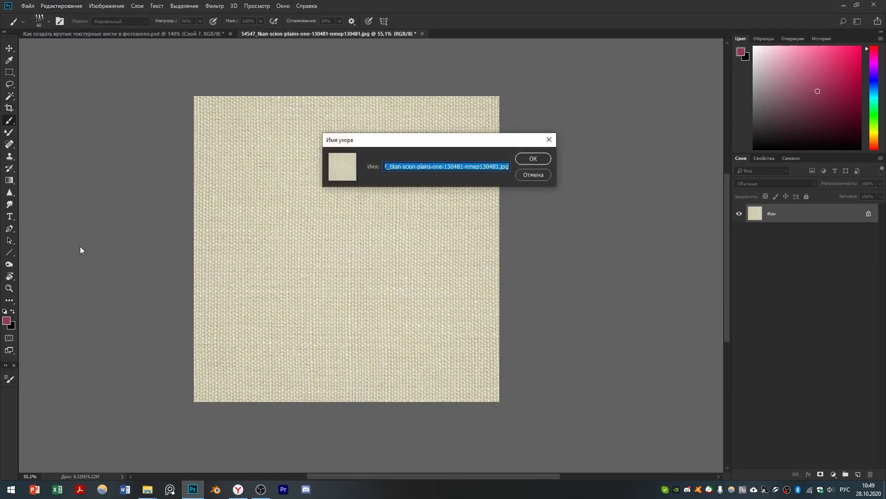
pyautogui.write('ткань')
pyautogui.click(531, 160)
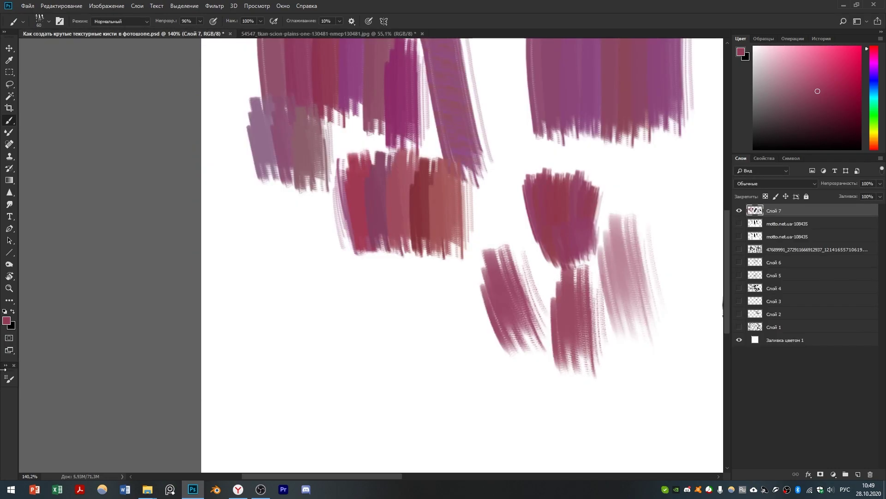
# Step: Select the 'ткань' fabric pattern as the brush texture in Brush Settings
pyautogui.click(7, 381)
pyautogui.click(115, 244)
pyautogui.click(125, 301)
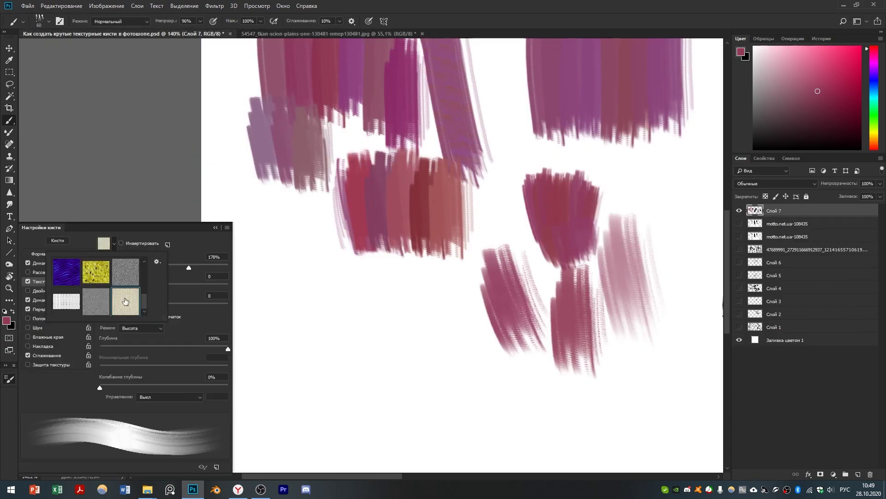
# Step: Switch the texture blend mode to Linear Burn and paint a test stroke
pyautogui.click(199, 317)
pyautogui.click(141, 328)
pyautogui.click(131, 334)
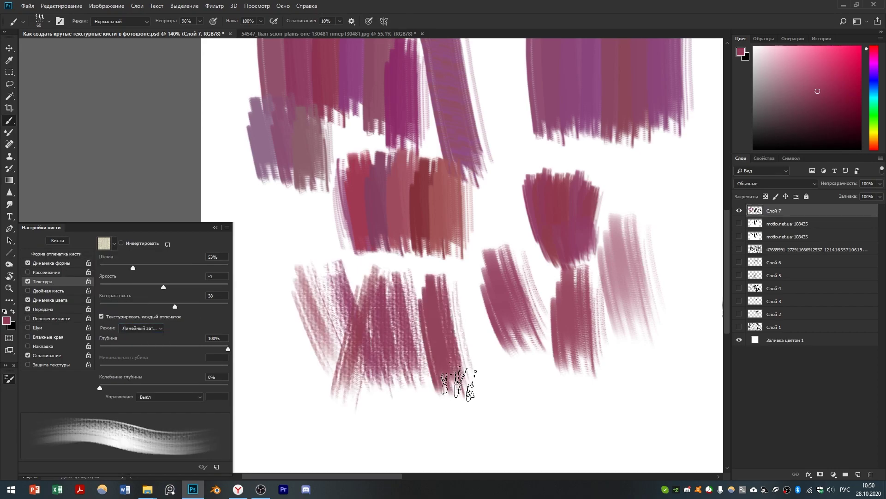
pyautogui.moveTo(460, 376)
pyautogui.mouseDown()
pyautogui.moveTo(498, 413)
pyautogui.moveTo(540, 406)
pyautogui.mouseUp()
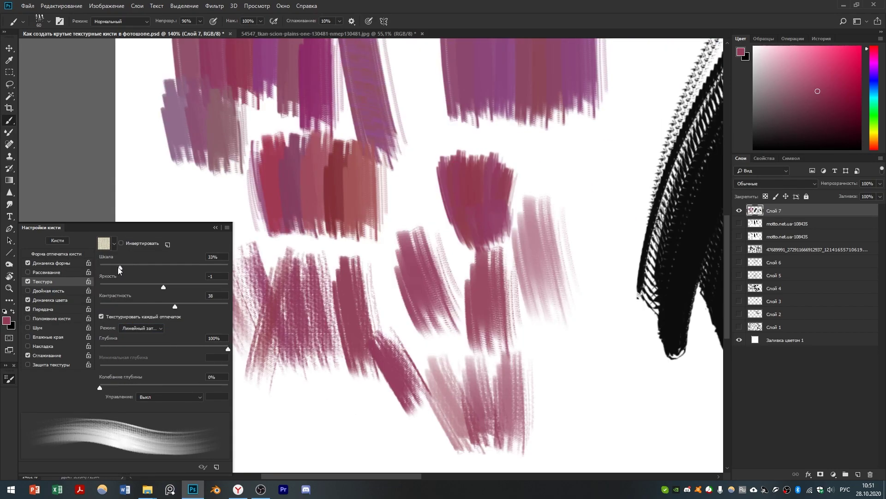
# Step: Set the texture scale to 61%, brightness -9 and contrast 43
pyautogui.moveTo(126, 267)
pyautogui.mouseDown()
pyautogui.moveTo(154, 278)
pyautogui.moveTo(123, 280)
pyautogui.mouseUp()
pyautogui.click(107, 283)
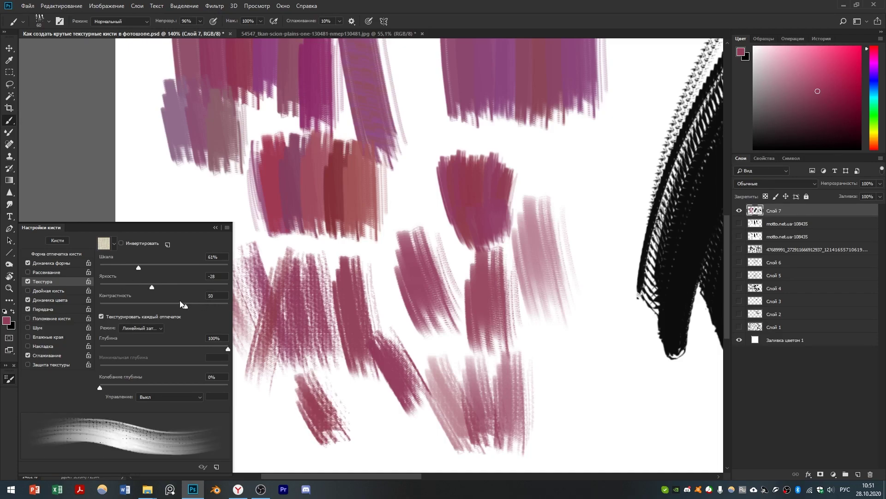
pyautogui.moveTo(182, 304); pyautogui.dragTo(181, 303)
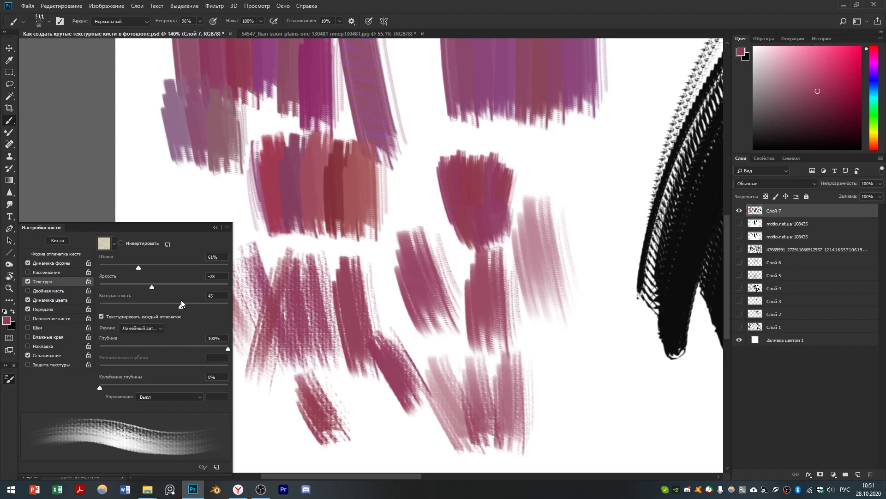
pyautogui.click(28, 281)
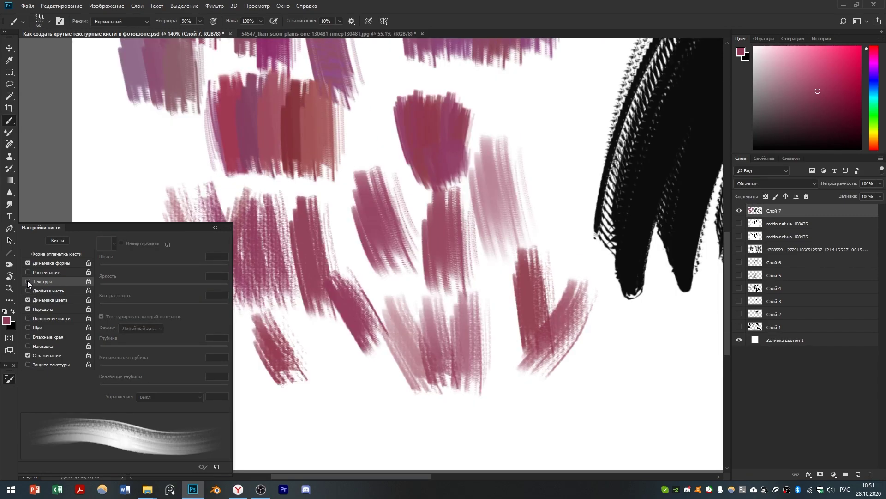
# Step: Toggle the texture to paint textured and plain pink comparison strokes, ending with texture on
pyautogui.click(27, 281)
pyautogui.click(26, 278)
pyautogui.click(26, 280)
pyautogui.moveTo(613, 339)
pyautogui.mouseDown()
pyautogui.moveTo(604, 416)
pyautogui.moveTo(497, 315)
pyautogui.mouseUp()
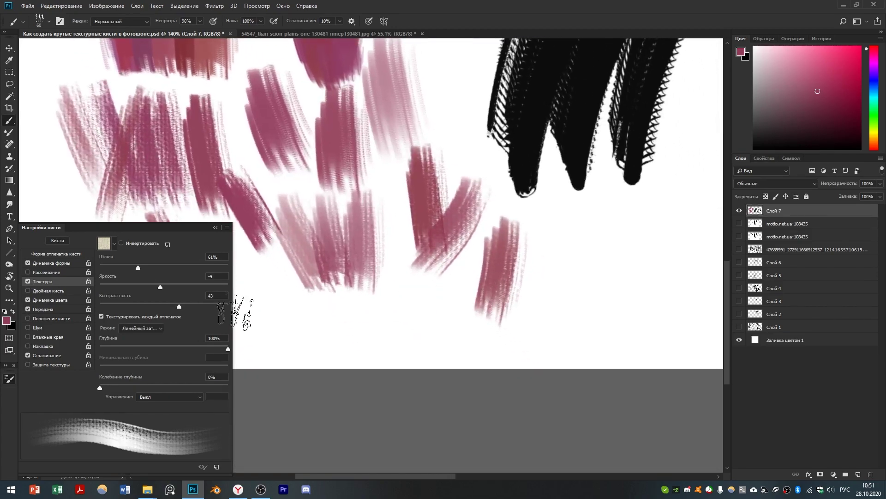
pyautogui.click(28, 281)
pyautogui.moveTo(561, 226); pyautogui.dragTo(538, 323)
pyautogui.moveTo(614, 224); pyautogui.dragTo(584, 330)
pyautogui.click(28, 281)
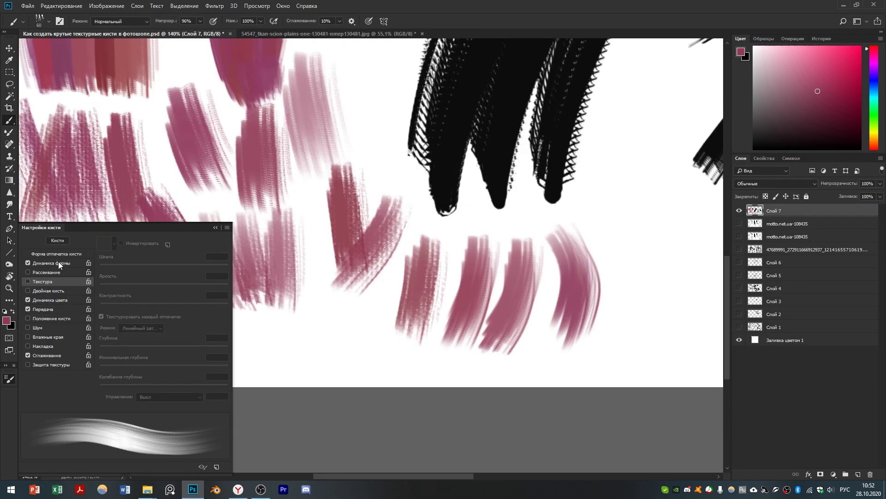
pyautogui.click(57, 263)
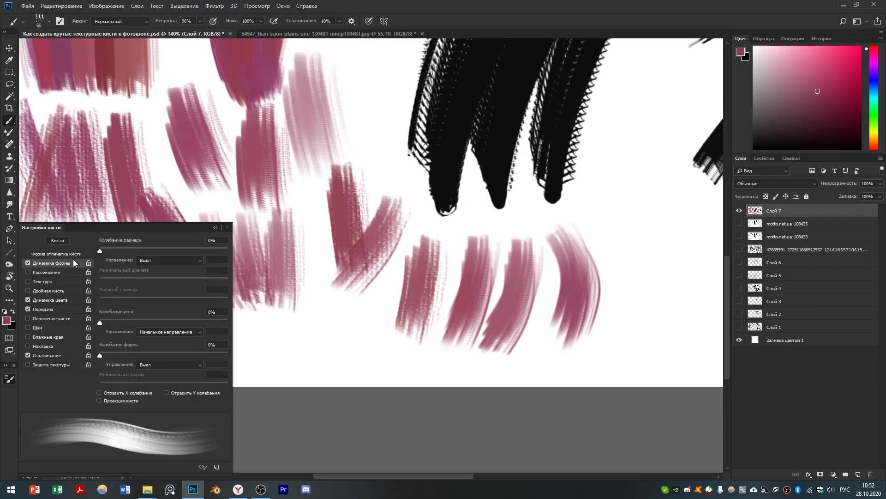
# Step: Make brush size follow Pen Pressure with a 70% minimum diameter
pyautogui.click(154, 259)
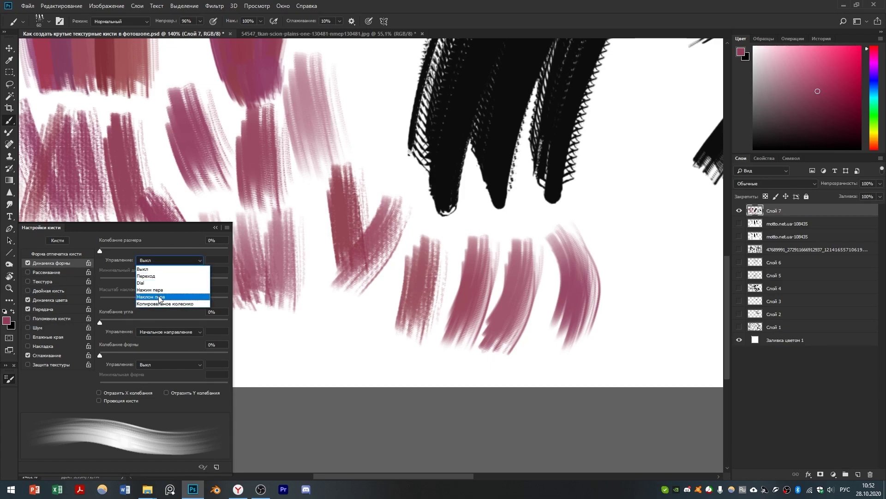
pyautogui.click(159, 288)
pyautogui.click(187, 279)
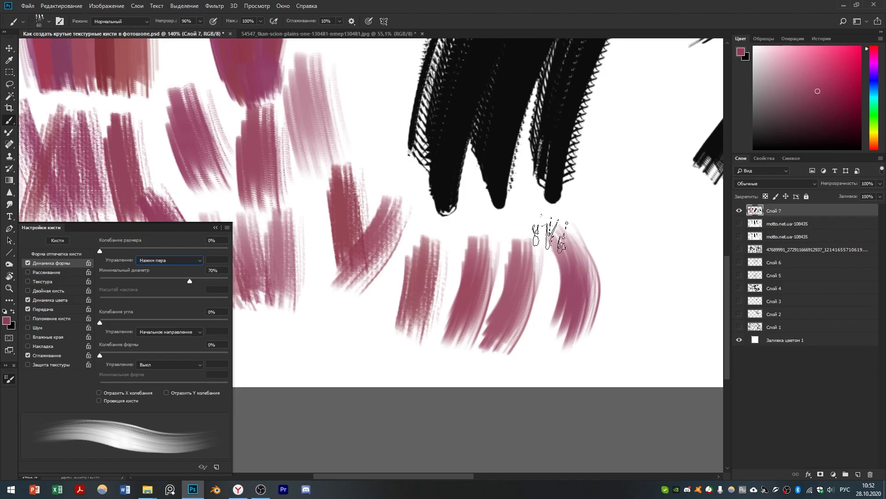
# Step: Paint pink pressure test strokes, a vertical line then a loop at brush size 25
pyautogui.moveTo(631, 154); pyautogui.dragTo(628, 215)
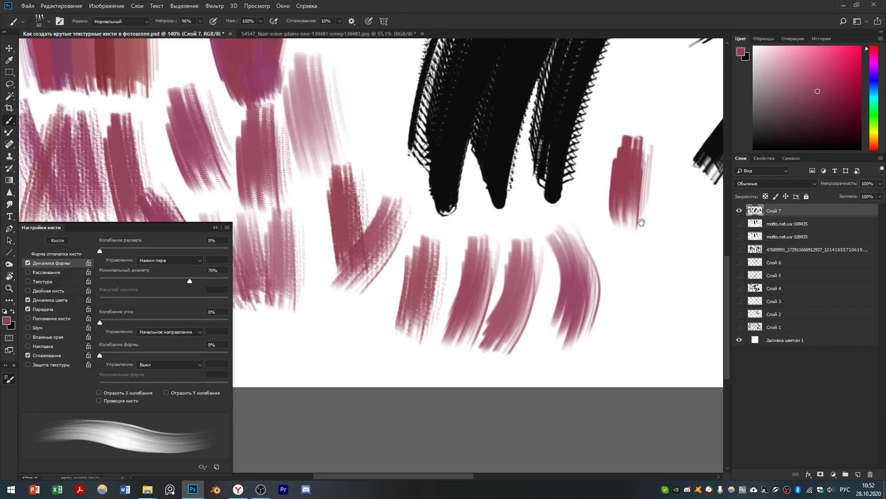
pyautogui.scroll(4, 631, 264)
pyautogui.scroll(-2, 604, 258)
pyautogui.press('[')
pyautogui.press('[')
pyautogui.press('[')
pyautogui.press('[')
pyautogui.press('[')
pyautogui.press('[')
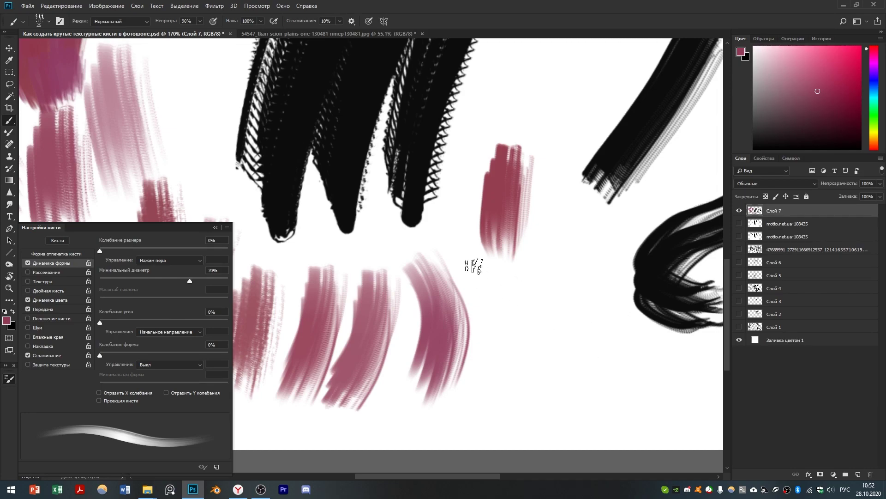
pyautogui.moveTo(469, 248)
pyautogui.mouseDown()
pyautogui.moveTo(499, 279)
pyautogui.moveTo(480, 274)
pyautogui.mouseUp()
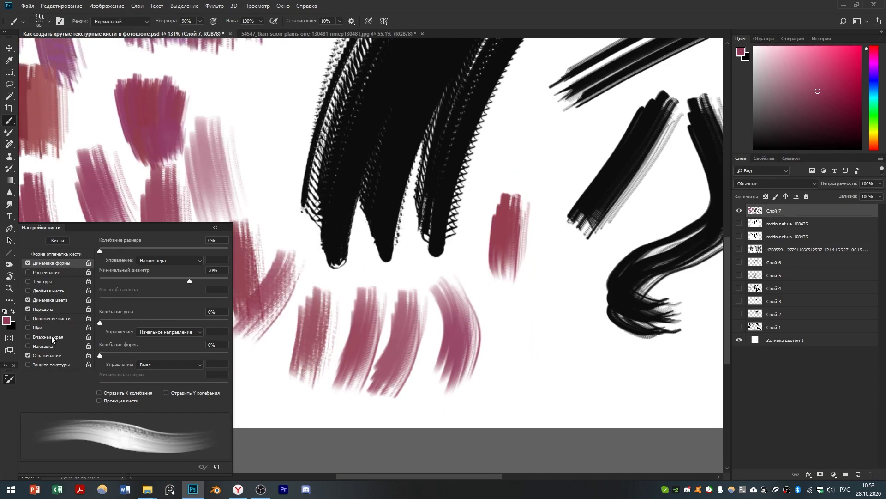
# Step: Enable Wet Edges and paint a broad pink wet-edged test patch
pyautogui.click(52, 336)
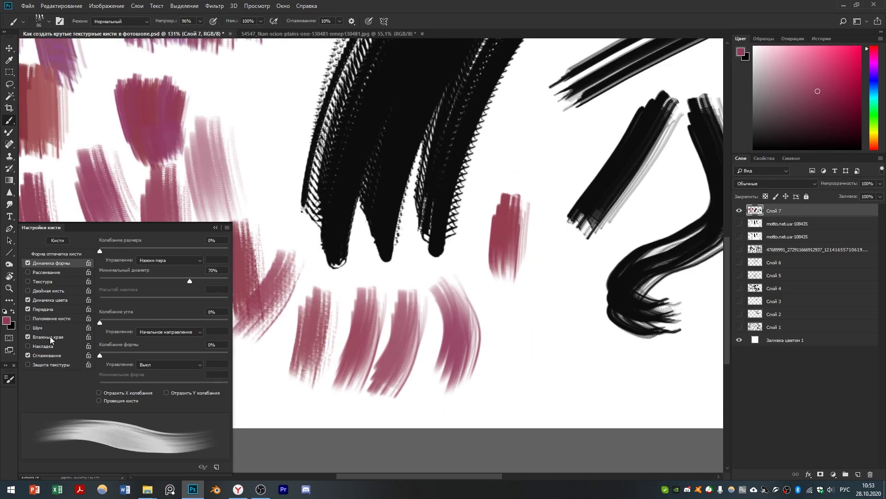
pyautogui.moveTo(535, 307)
pyautogui.mouseDown()
pyautogui.moveTo(542, 367)
pyautogui.moveTo(565, 351)
pyautogui.moveTo(566, 321)
pyautogui.moveTo(558, 370)
pyautogui.moveTo(503, 317)
pyautogui.moveTo(526, 383)
pyautogui.moveTo(599, 375)
pyautogui.mouseUp()
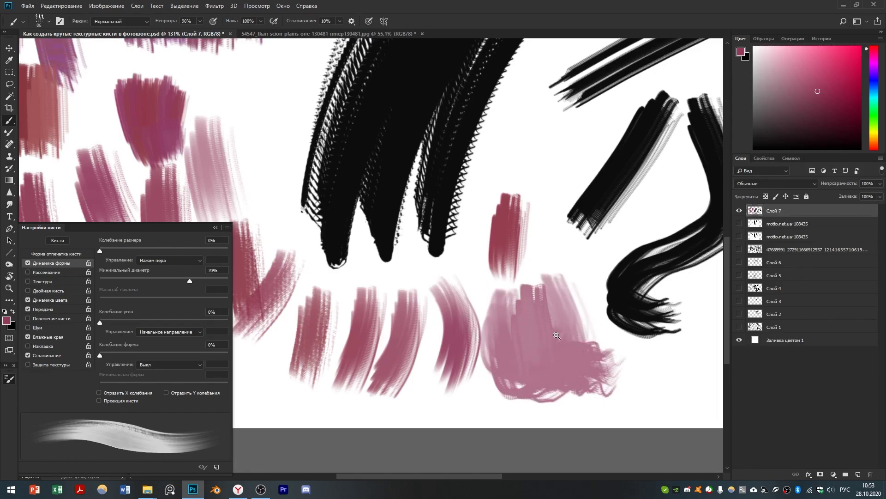
pyautogui.scroll(5, 561, 339)
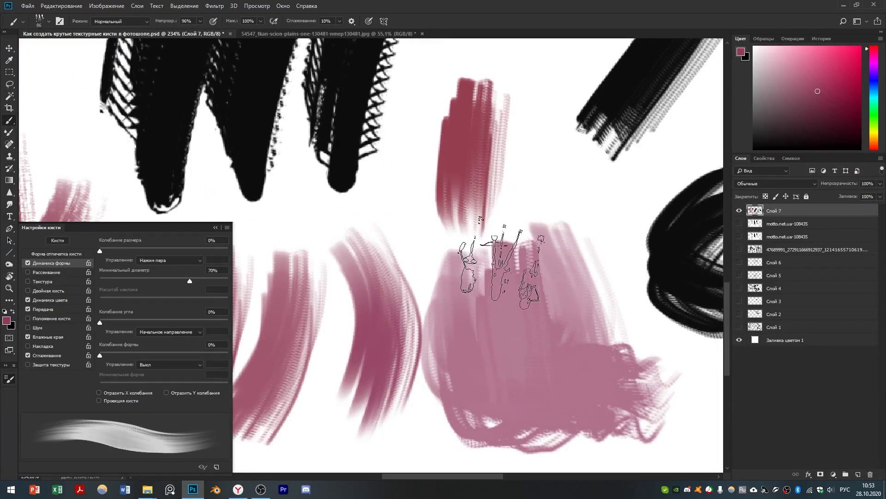
# Step: Turn Wet Edges and Protect Texture off and turn Build-up on
pyautogui.click(48, 336)
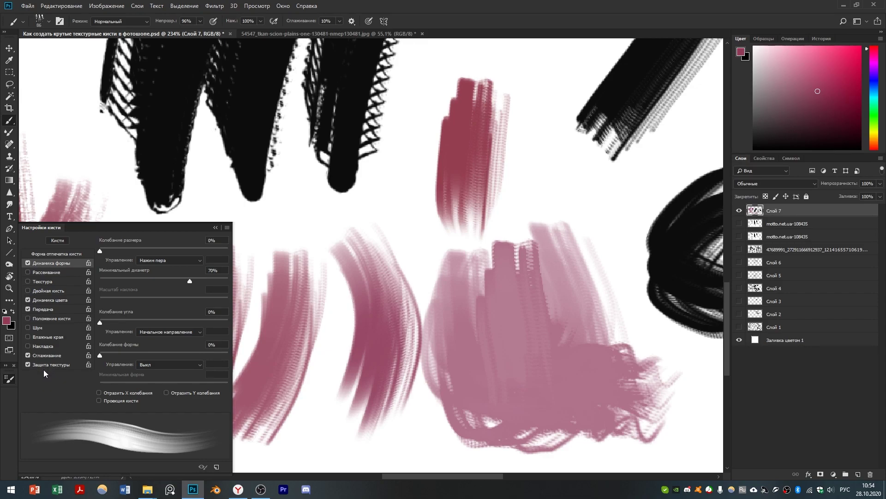
pyautogui.click(28, 365)
pyautogui.click(28, 346)
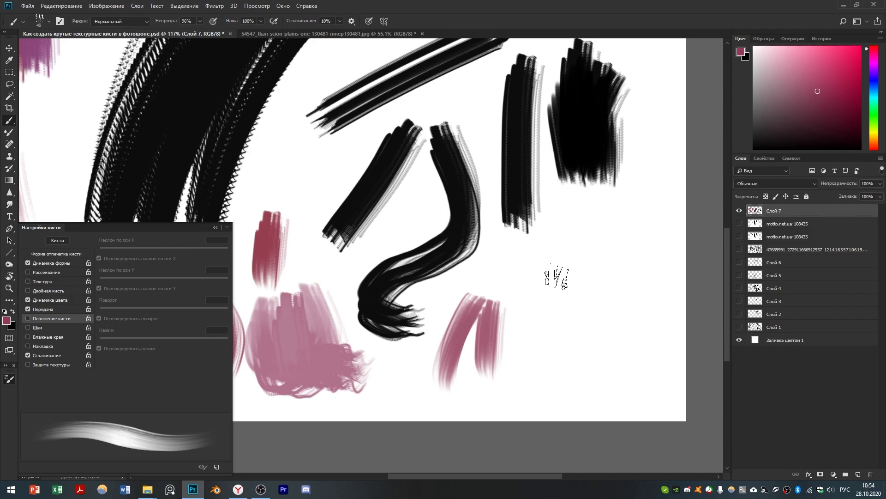
# Step: Switch the foreground colour to green and paint three green test strokes
pyautogui.click(874, 108)
pyautogui.moveTo(535, 250); pyautogui.dragTo(572, 327)
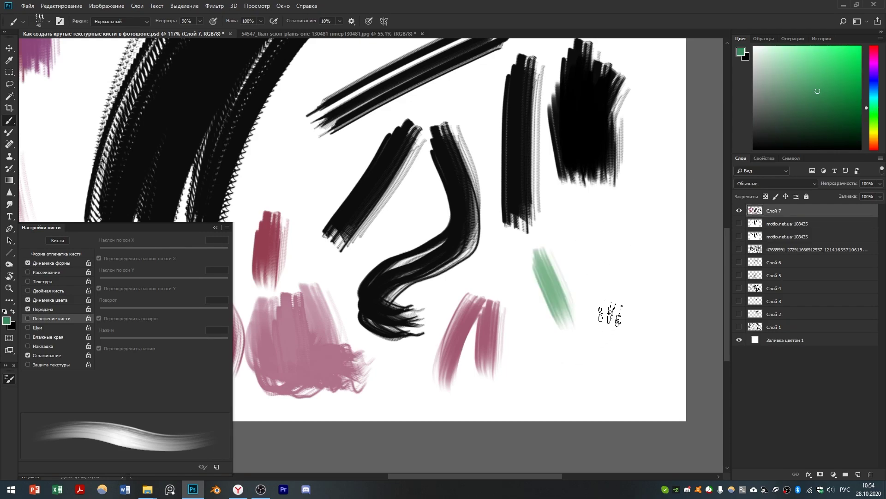
pyautogui.moveTo(573, 231); pyautogui.dragTo(582, 323)
pyautogui.moveTo(608, 240)
pyautogui.mouseDown()
pyautogui.moveTo(634, 243)
pyautogui.moveTo(655, 276)
pyautogui.moveTo(600, 314)
pyautogui.mouseUp()
# Step: Paint a green C-shaped arc below the strokes, then rotate the brush tip angle in Brush Tip Shape
pyautogui.scroll(2, 663, 297)
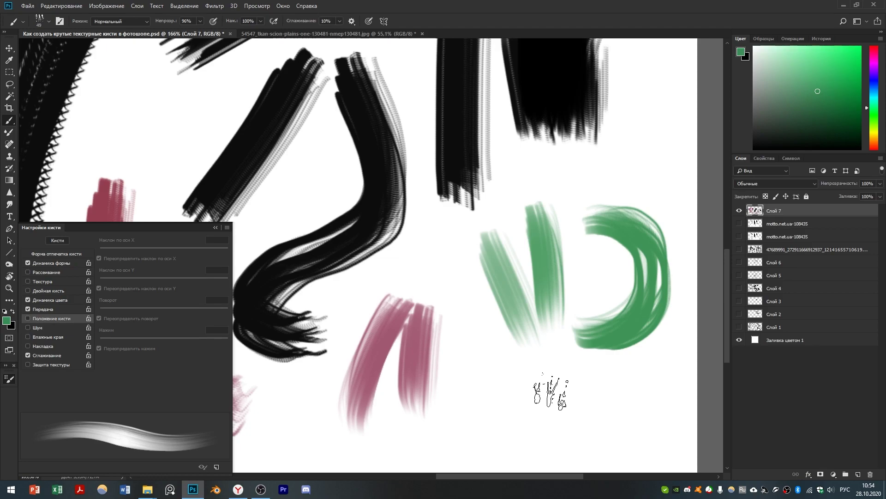
pyautogui.moveTo(480, 351); pyautogui.dragTo(559, 384)
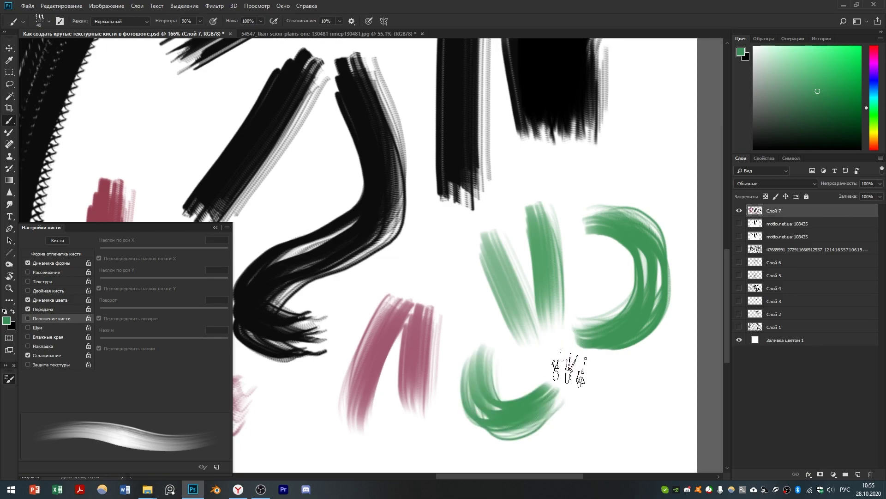
pyautogui.click(43, 254)
pyautogui.moveTo(187, 353); pyautogui.dragTo(201, 349)
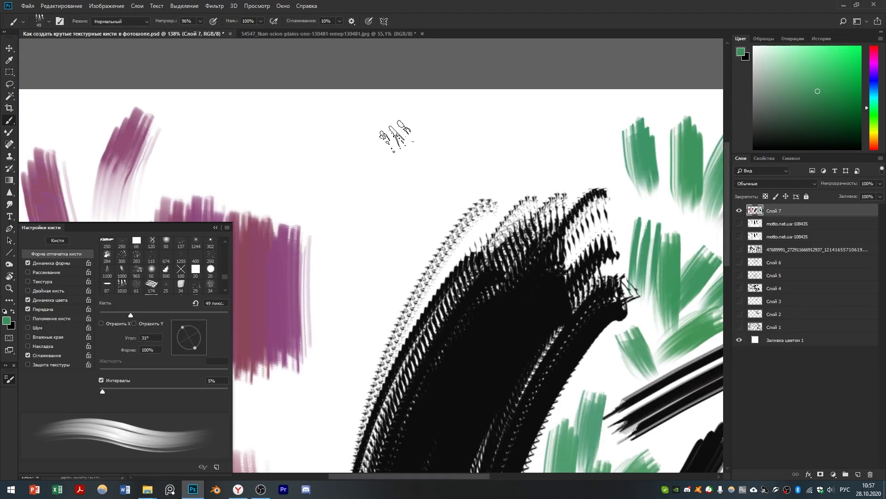
# Step: Paint three diagonal green textured strokes across the upper middle of the canvas
pyautogui.moveTo(404, 120); pyautogui.dragTo(370, 210)
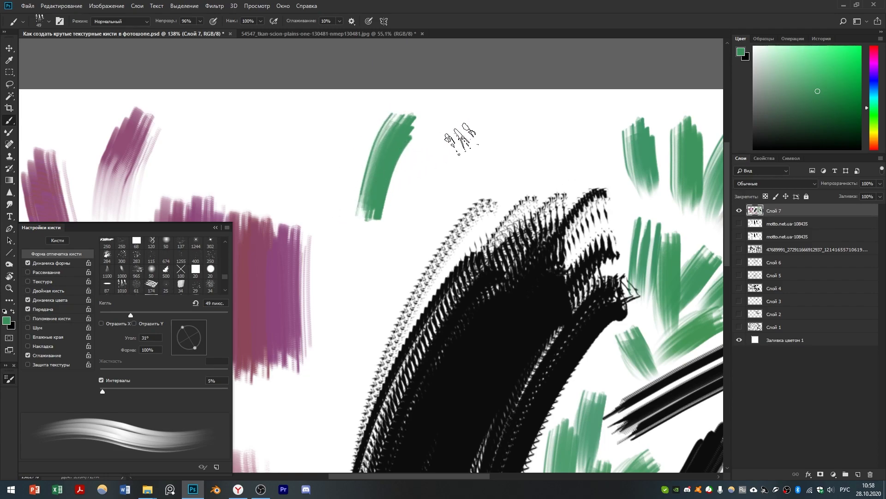
pyautogui.moveTo(479, 102); pyautogui.dragTo(425, 189)
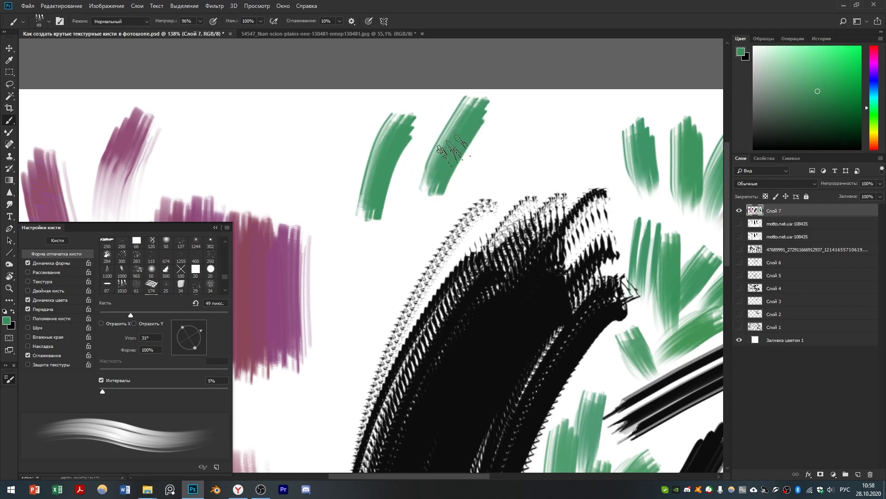
pyautogui.moveTo(499, 142)
pyautogui.mouseDown()
pyautogui.moveTo(436, 198)
pyautogui.moveTo(436, 174)
pyautogui.mouseUp()
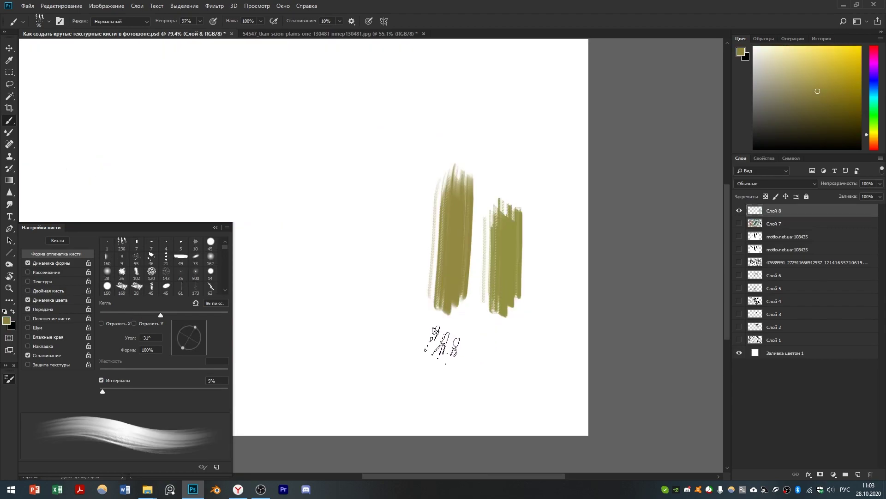
# Step: Turn off Transfer (Передача), set the tip angle to about 4° and resize the brush to 138 px
pyautogui.moveTo(423, 282); pyautogui.dragTo(483, 307)
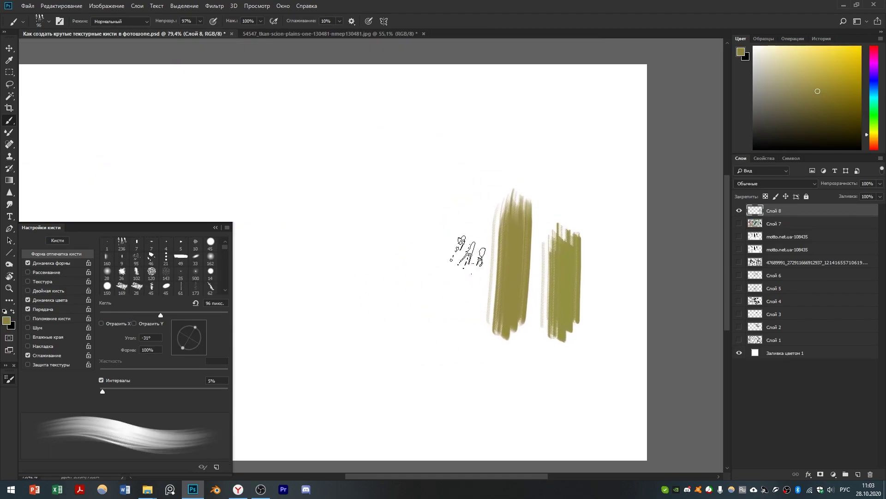
pyautogui.keyDown('alt'); pyautogui.moveTo(482, 242); pyautogui.dragTo(466, 248); pyautogui.keyUp('alt')
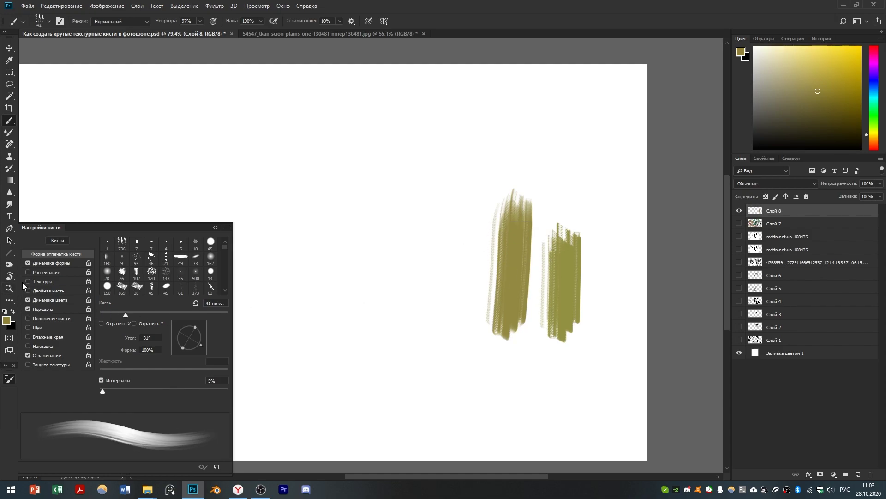
pyautogui.click(28, 309)
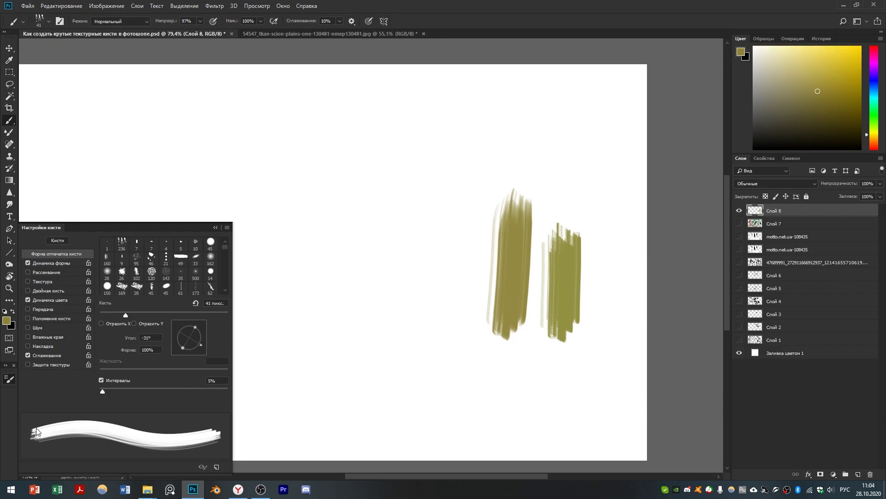
pyautogui.moveTo(201, 331); pyautogui.dragTo(204, 336)
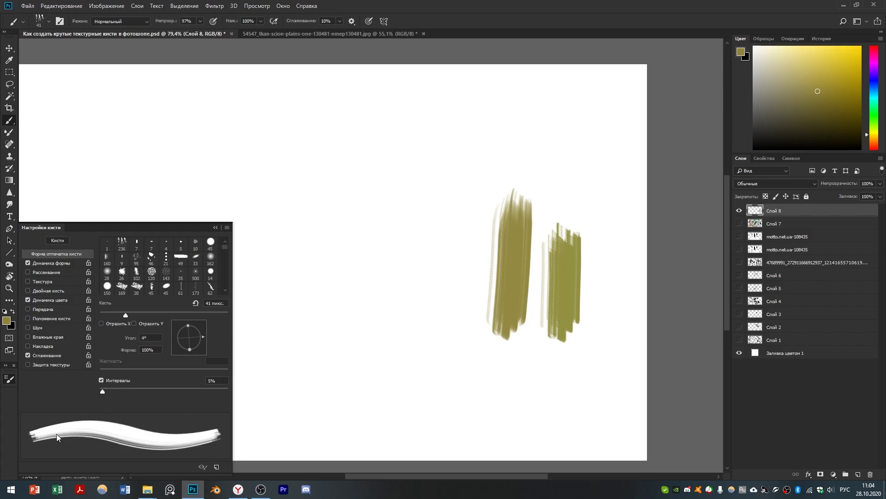
pyautogui.moveTo(373, 313); pyautogui.dragTo(392, 312)
pyautogui.moveTo(404, 231); pyautogui.dragTo(403, 351)
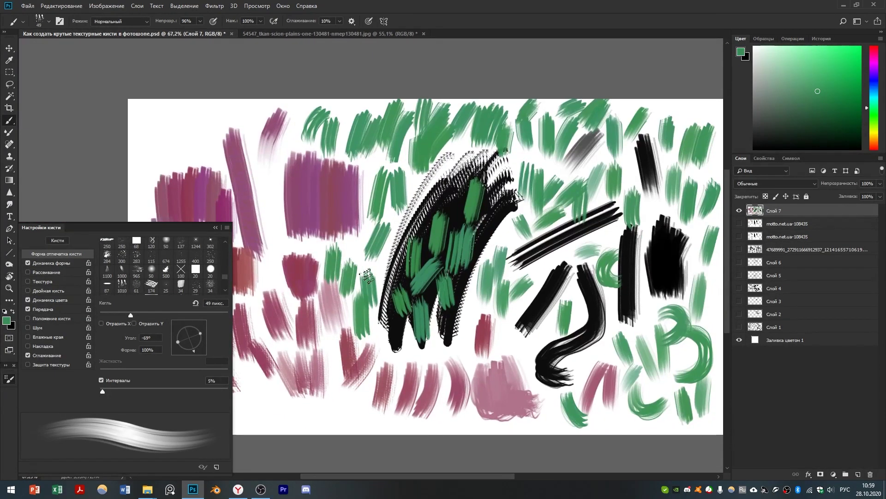
# Step: Zoom out to the full painting and start a new brush preset named 'Как создать крутые текстурные 1'
pyautogui.moveTo(350, 283); pyautogui.dragTo(339, 277)
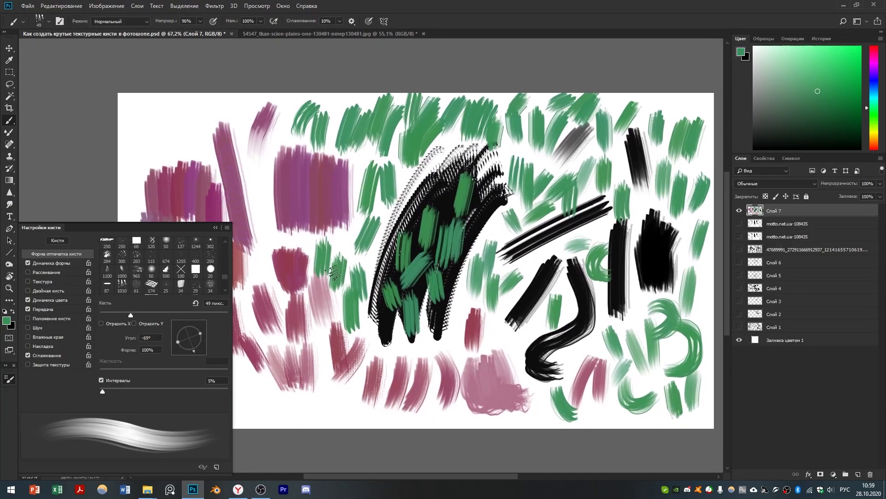
pyautogui.click(215, 228)
pyautogui.press('F5')
pyautogui.click(216, 466)
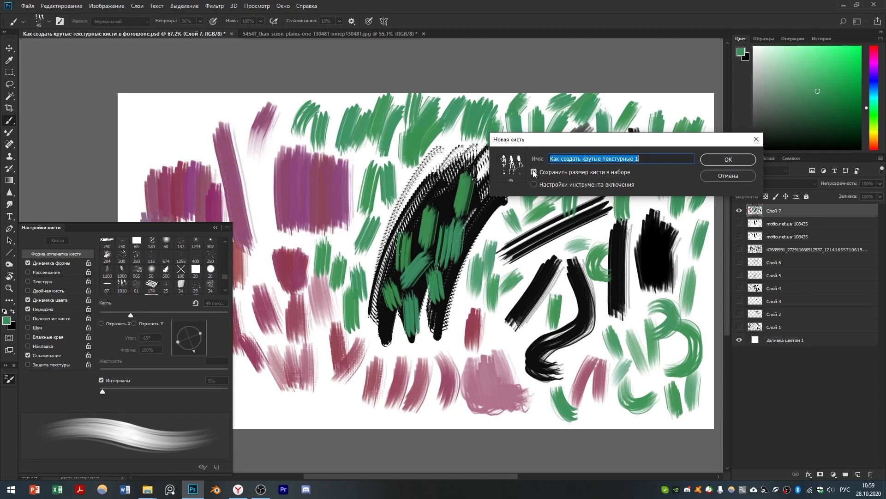
# Step: Cancel that preset, shrink the brush to 13 px and save it as a new preset
pyautogui.click(729, 175)
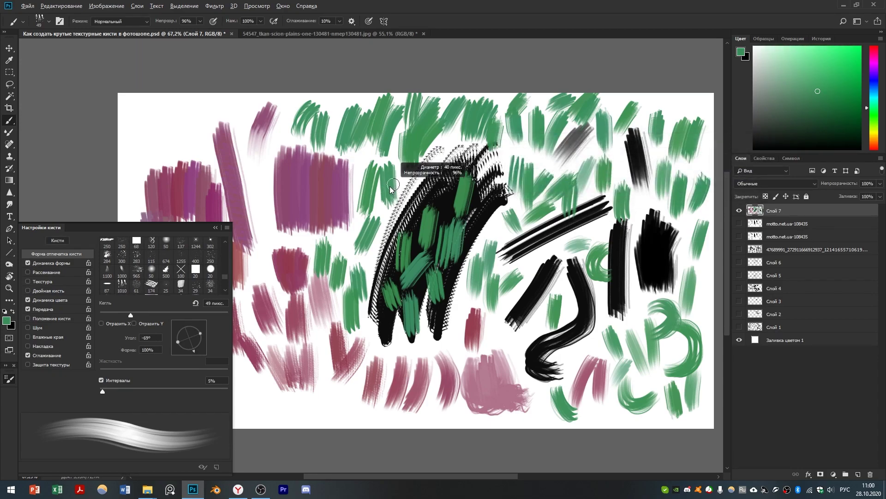
pyautogui.moveTo(387, 190); pyautogui.dragTo(387, 190)
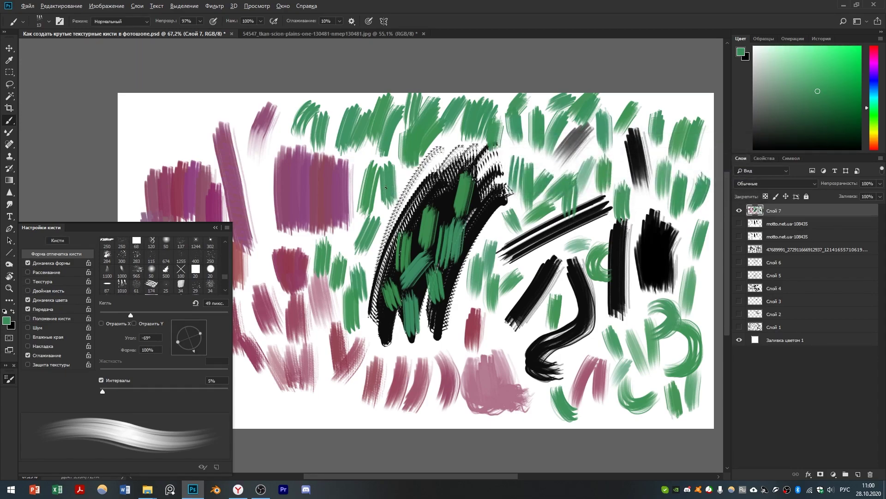
pyautogui.click(215, 468)
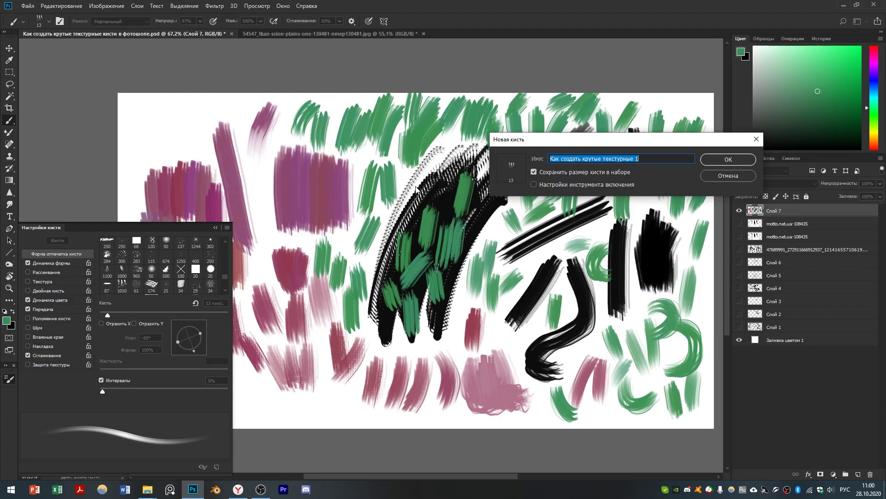
pyautogui.click(713, 159)
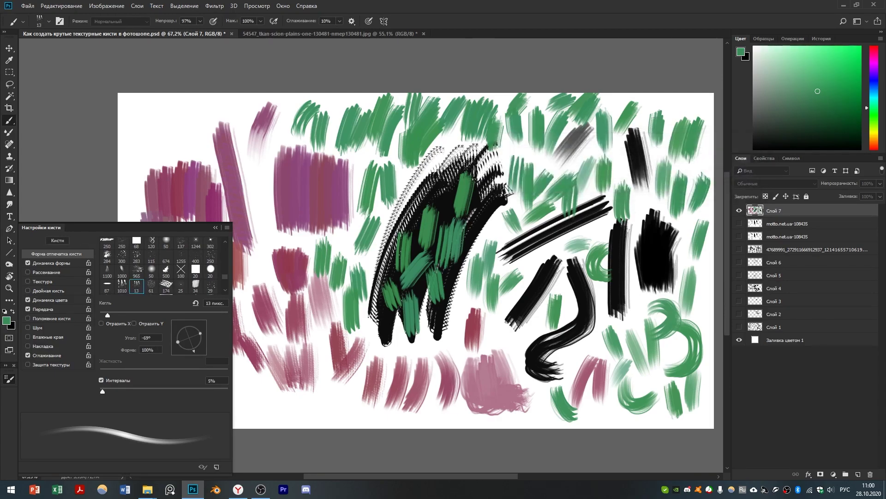
pyautogui.rightClick(713, 160)
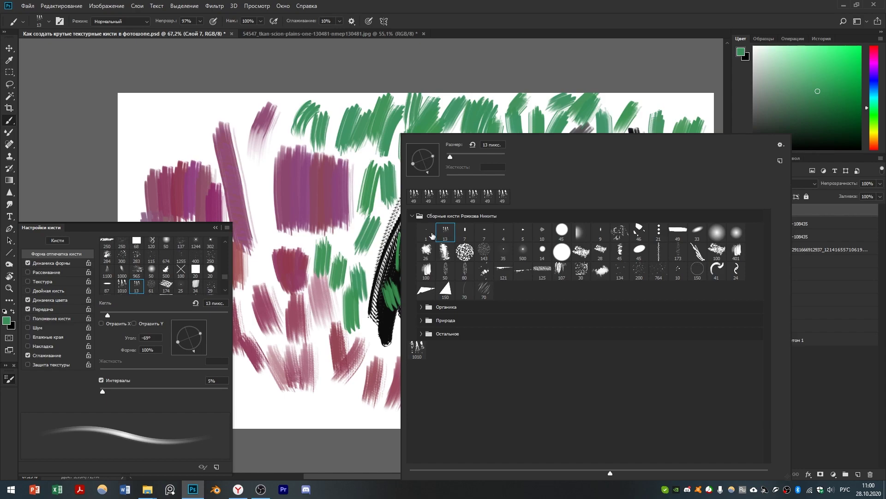
# Step: Save the brush at 236 px as preset 'Бабская кисть' without storing its size
pyautogui.click(445, 233)
pyautogui.moveTo(239, 140); pyautogui.dragTo(264, 140)
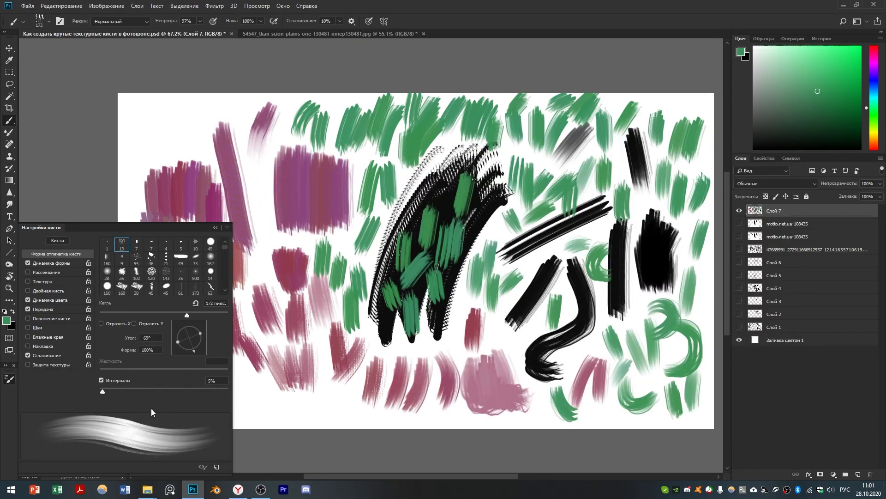
pyautogui.moveTo(298, 326); pyautogui.dragTo(308, 326)
pyautogui.click(217, 466)
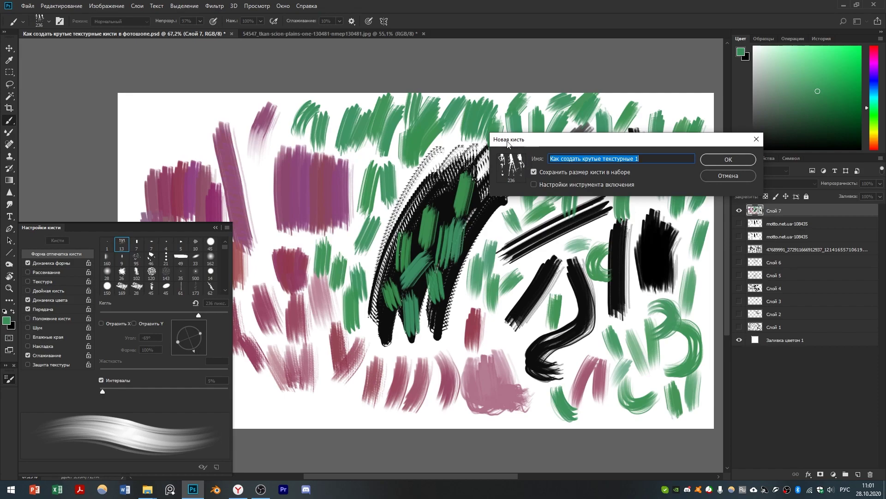
pyautogui.click(534, 172)
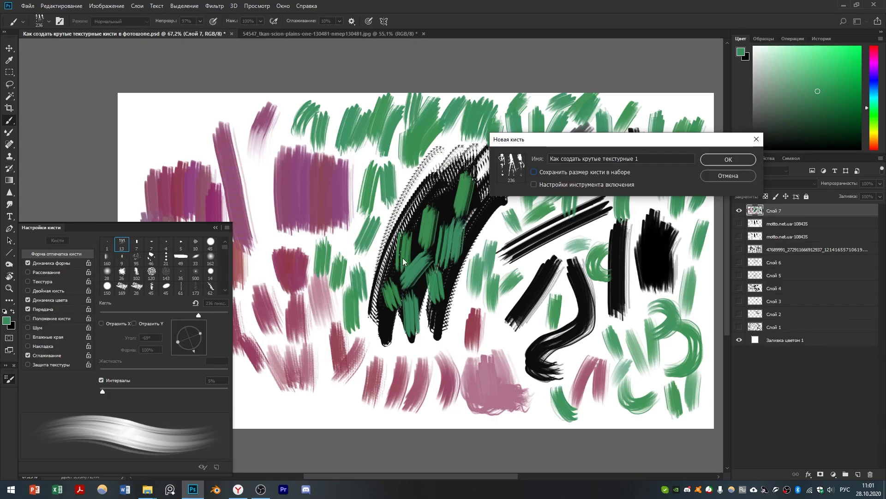
pyautogui.moveTo(640, 158); pyautogui.dragTo(545, 158)
pyautogui.write('Бабская кисть')
pyautogui.click(710, 159)
# Step: Move the new preset into the main group and delete preset 'Как создать крутые текстурные 1'
pyautogui.moveTo(494, 248); pyautogui.dragTo(498, 230)
pyautogui.rightClick(520, 237)
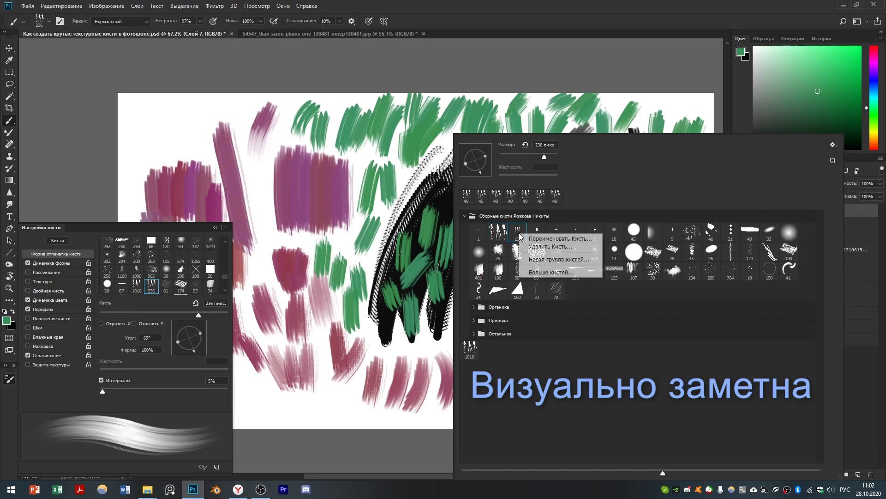
pyautogui.click(544, 246)
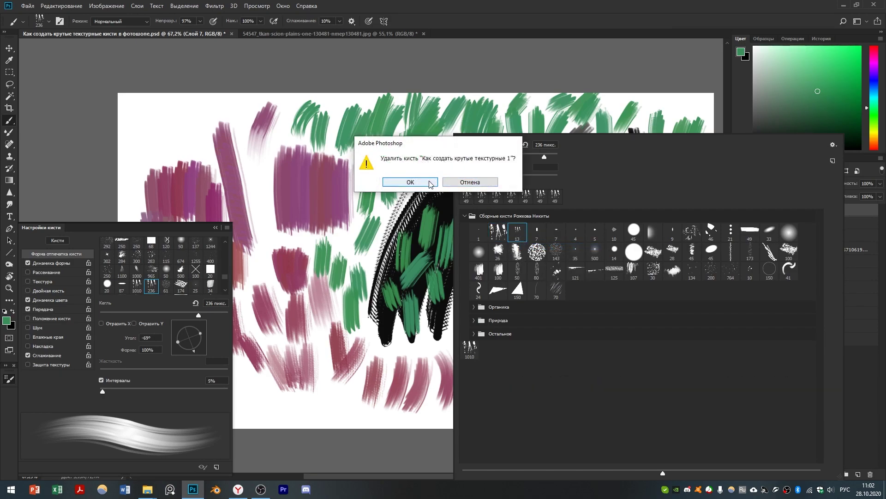
pyautogui.click(431, 184)
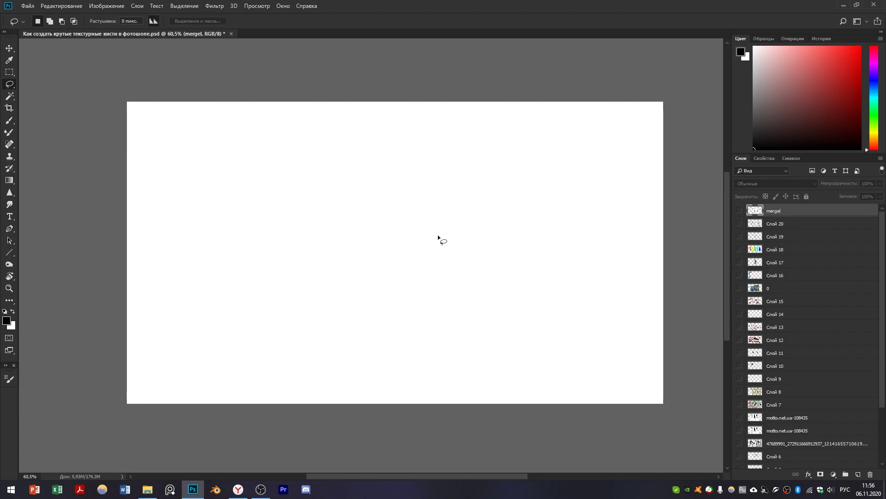
# Step: Lasso-select several small black flake shapes on Слой 21
pyautogui.scroll(1, 441, 234)
pyautogui.moveTo(397, 206); pyautogui.dragTo(399, 203)
pyautogui.moveTo(448, 186); pyautogui.dragTo(449, 183)
pyautogui.moveTo(381, 160); pyautogui.dragTo(384, 162)
pyautogui.moveTo(339, 225); pyautogui.dragTo(332, 226)
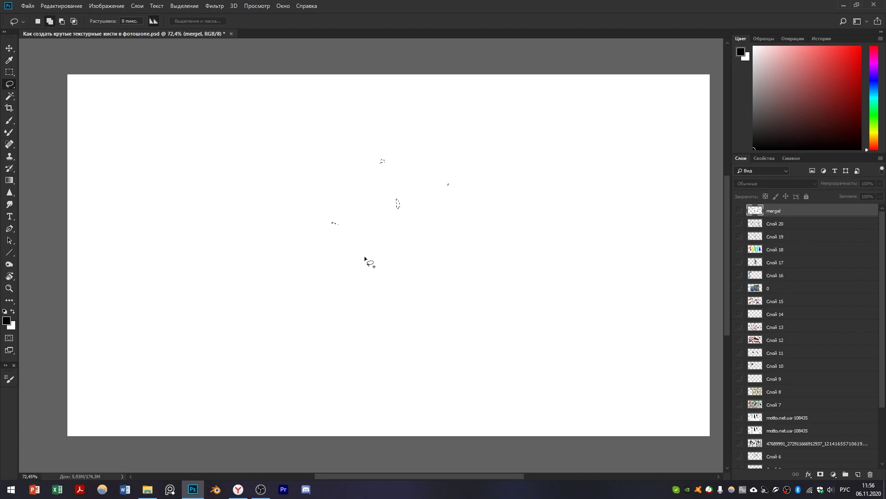
pyautogui.moveTo(405, 274); pyautogui.dragTo(436, 275)
pyautogui.moveTo(436, 293); pyautogui.dragTo(440, 296)
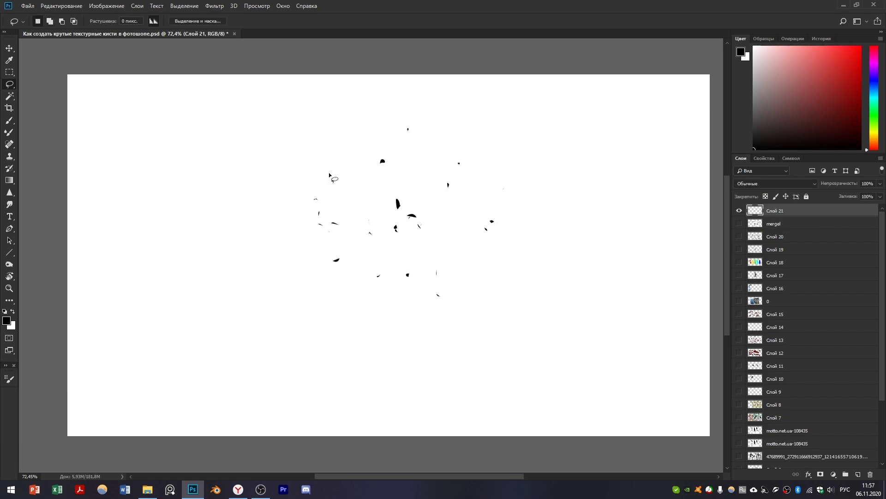
pyautogui.scroll(2, 506, 208)
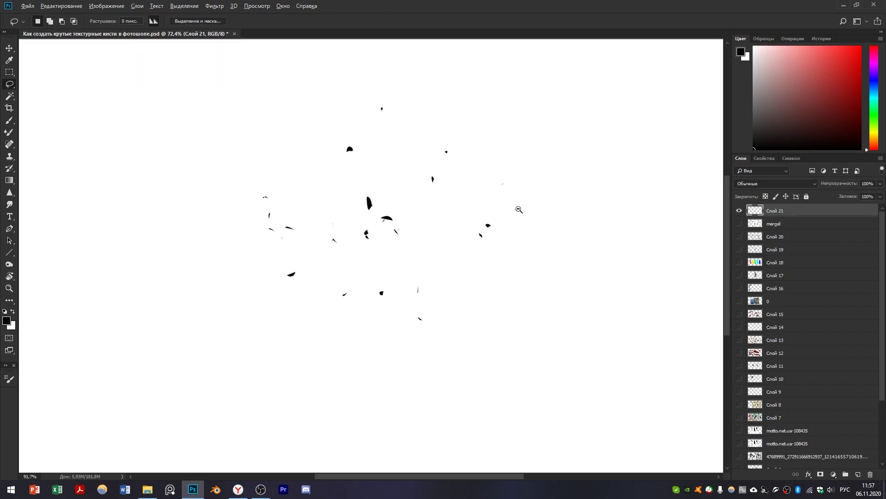
# Step: Define the flakes as a 570 px brush preset and paint a scattered test stroke on Слой 22
pyautogui.click(61, 5)
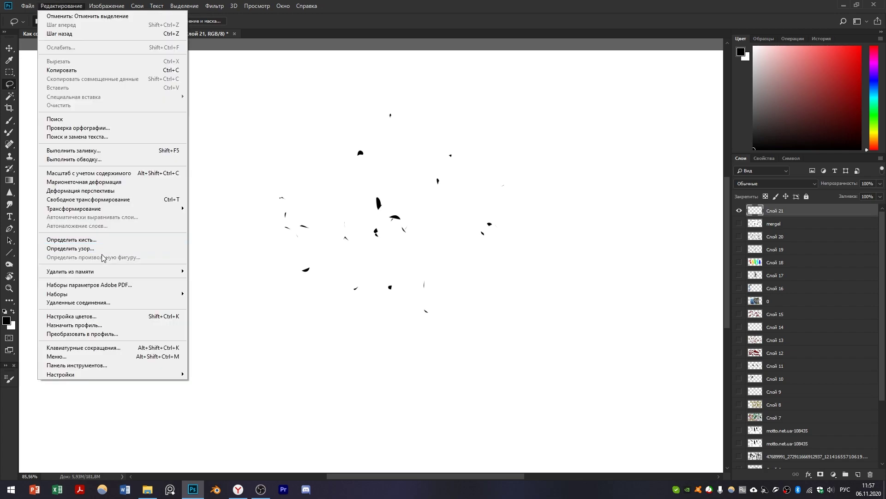
pyautogui.click(102, 240)
pyautogui.click(718, 157)
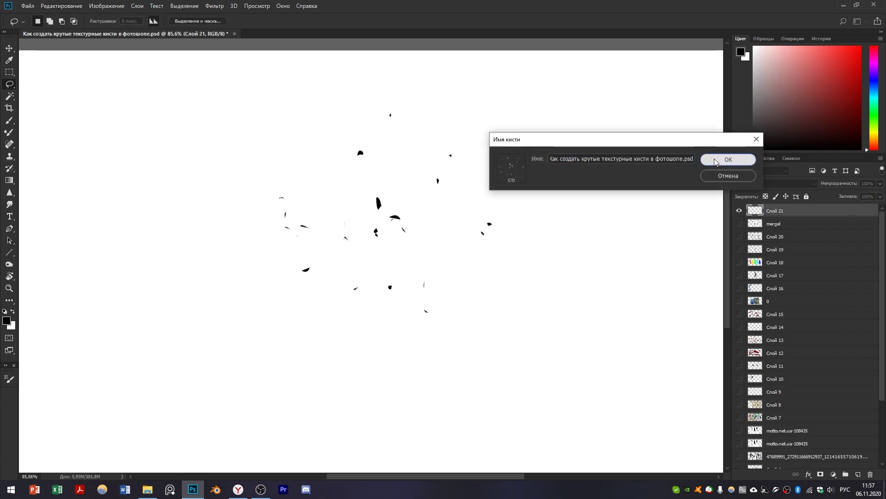
pyautogui.press('b')
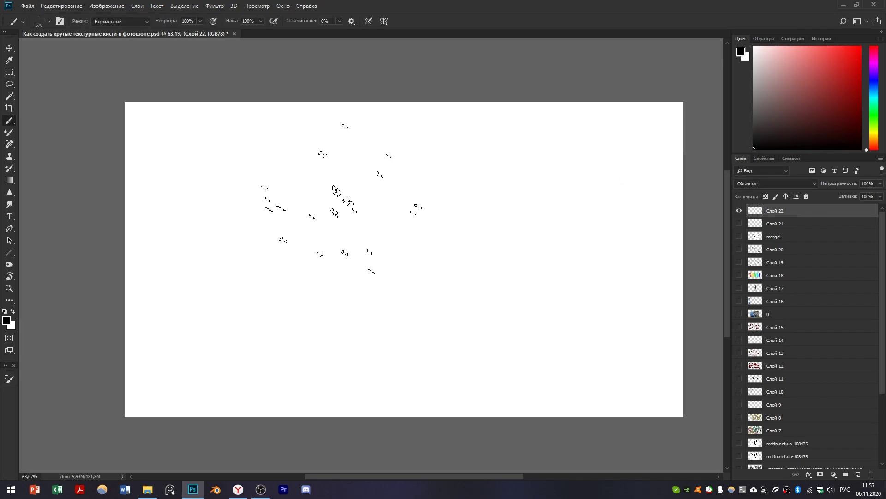
pyautogui.moveTo(337, 196); pyautogui.dragTo(536, 282)
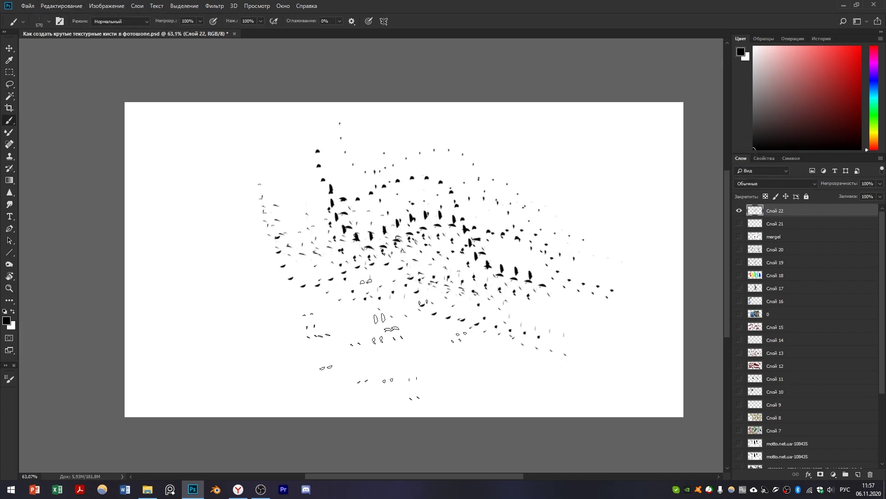
# Step: Undo the flake test stroke and adjust the flake brush's dab spacing in Brush Tip Shape
pyautogui.hotkey('ctrl', 'z')
pyautogui.click(9, 379)
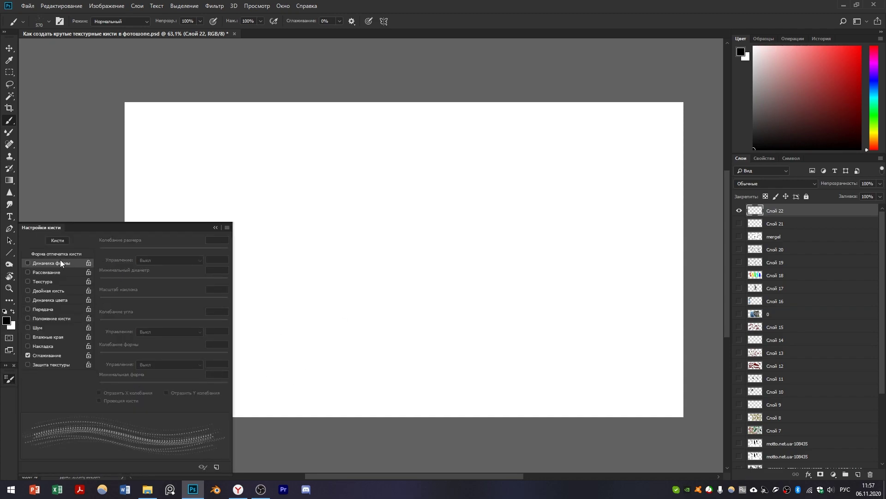
pyautogui.click(54, 253)
pyautogui.moveTo(106, 391); pyautogui.dragTo(113, 391)
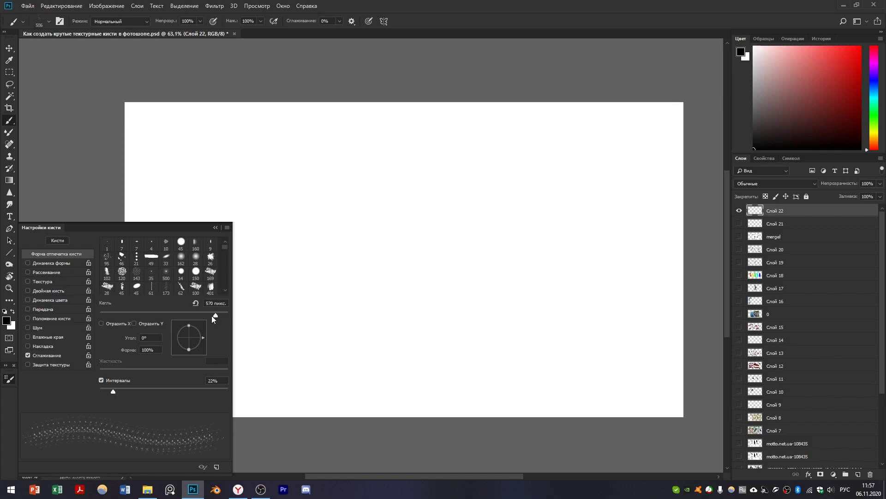
# Step: Resize the flake brush repeatedly, trying sizes between about 150 and 254 px
pyautogui.moveTo(213, 313); pyautogui.dragTo(179, 314)
pyautogui.rightClick(347, 251)
pyautogui.moveTo(414, 157); pyautogui.dragTo(406, 157)
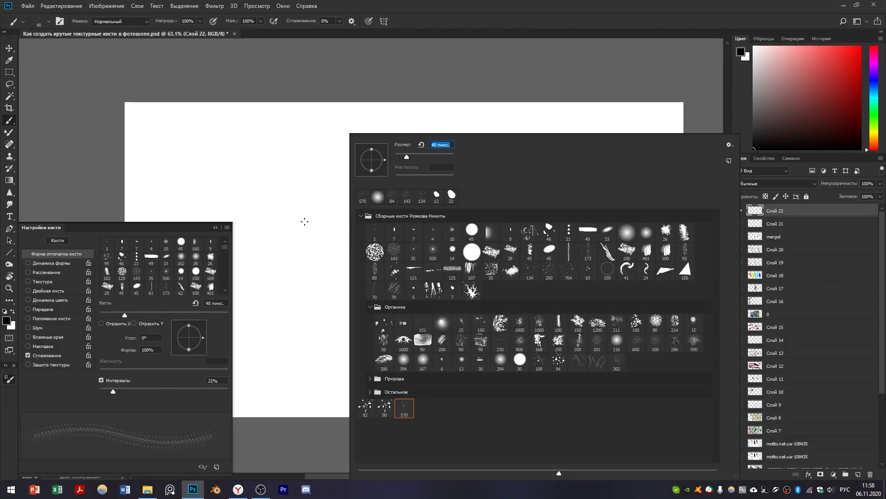
pyautogui.moveTo(308, 209)
pyautogui.mouseDown()
pyautogui.moveTo(333, 206)
pyautogui.moveTo(303, 214)
pyautogui.moveTo(351, 212)
pyautogui.mouseUp()
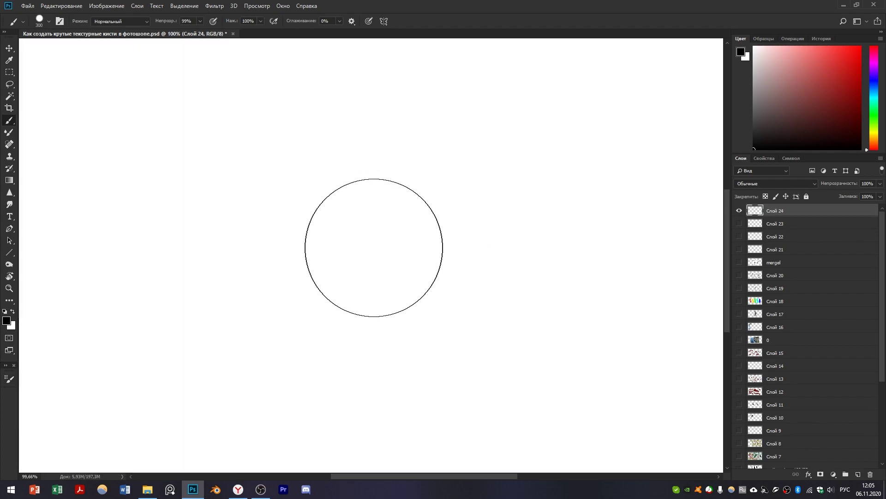
pyautogui.press('[')
pyautogui.press('[')
pyautogui.press('[')
pyautogui.press('[')
pyautogui.press('[')
pyautogui.press(']')
pyautogui.press(']')
pyautogui.press(']')
pyautogui.press(']')
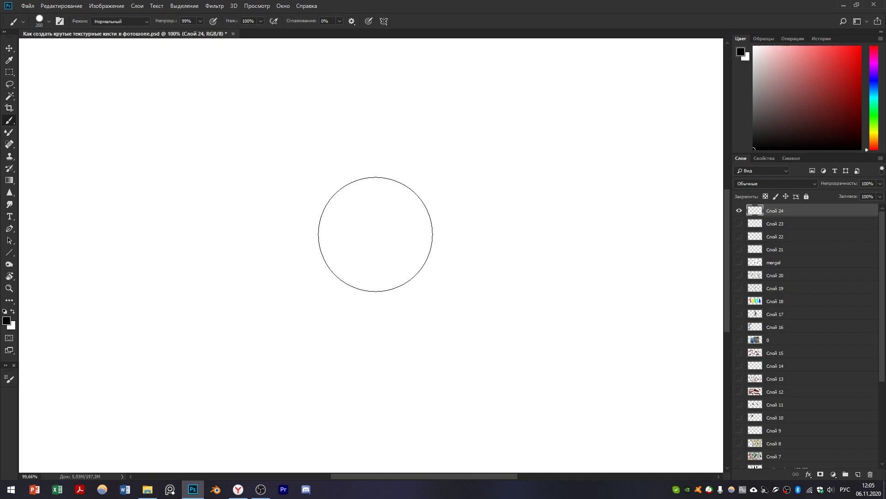
pyautogui.press('[')
pyautogui.press('[')
pyautogui.press('[')
pyautogui.press('[')
pyautogui.press(']')
pyautogui.press(']')
pyautogui.press(']')
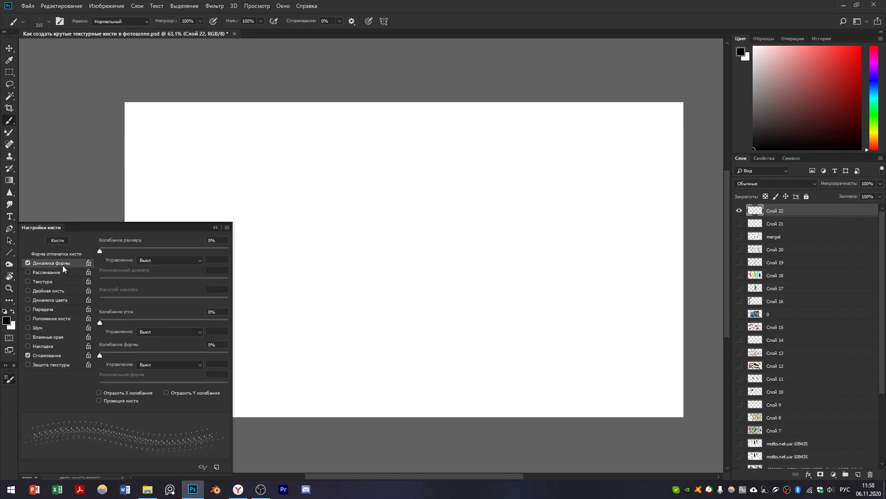
# Step: Give the flake brush 24% size jitter, 100% angle jitter and 23% roundness jitter
pyautogui.moveTo(148, 251)
pyautogui.mouseDown()
pyautogui.moveTo(120, 250)
pyautogui.moveTo(131, 250)
pyautogui.mouseUp()
pyautogui.moveTo(187, 321); pyautogui.dragTo(253, 310)
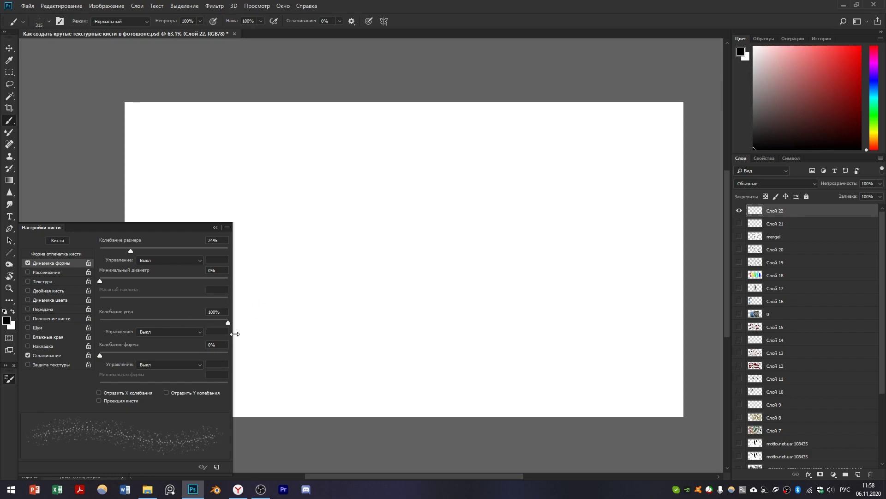
pyautogui.click(130, 354)
# Step: Enable 115% scattering on both axes and reduce the brush size to 194 px
pyautogui.click(46, 272)
pyautogui.moveTo(103, 249); pyautogui.dragTo(116, 251)
pyautogui.click(322, 201)
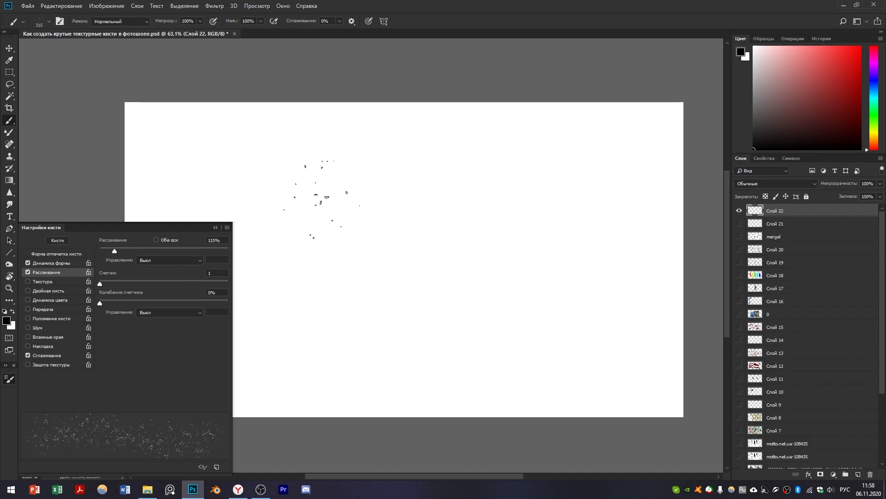
pyautogui.moveTo(334, 191); pyautogui.dragTo(310, 193)
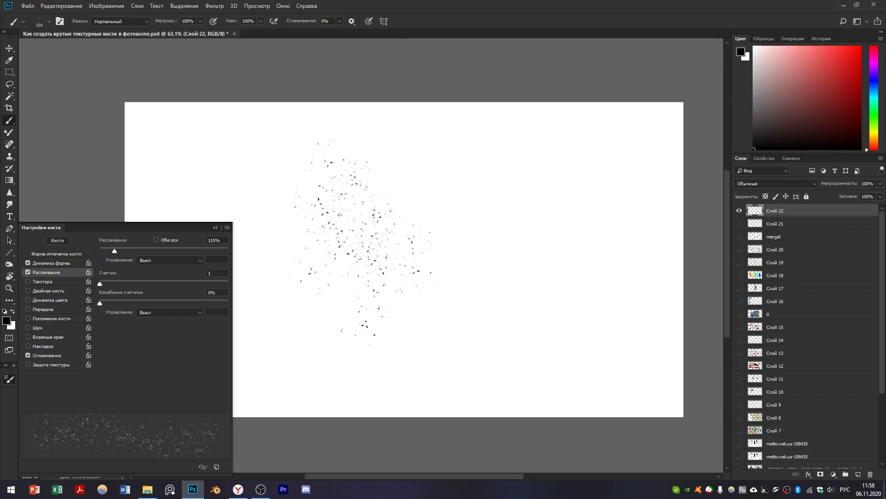
pyautogui.scroll(1, 325, 274)
pyautogui.click(156, 240)
pyautogui.click(156, 240)
pyautogui.click(156, 240)
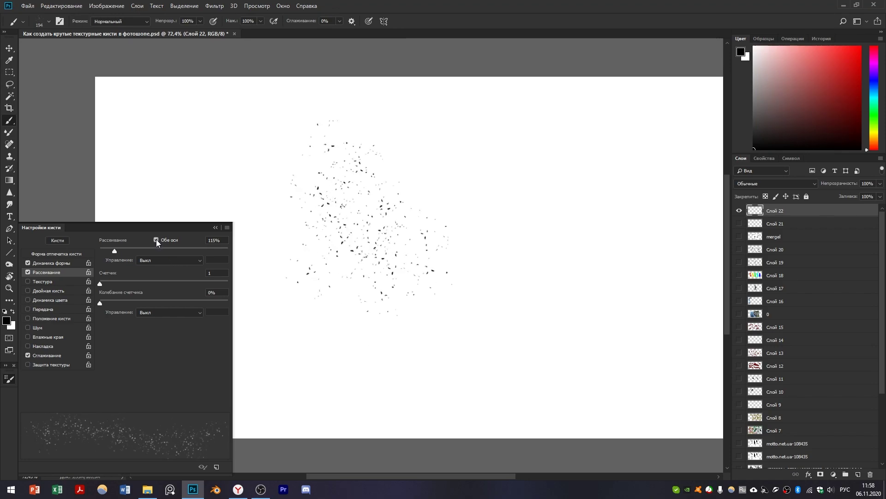
# Step: Paint two scattered flake test strokes down the right side of the canvas
pyautogui.moveTo(575, 190); pyautogui.dragTo(560, 327)
pyautogui.moveTo(672, 212); pyautogui.dragTo(575, 402)
pyautogui.hscroll(2, 406, 254)
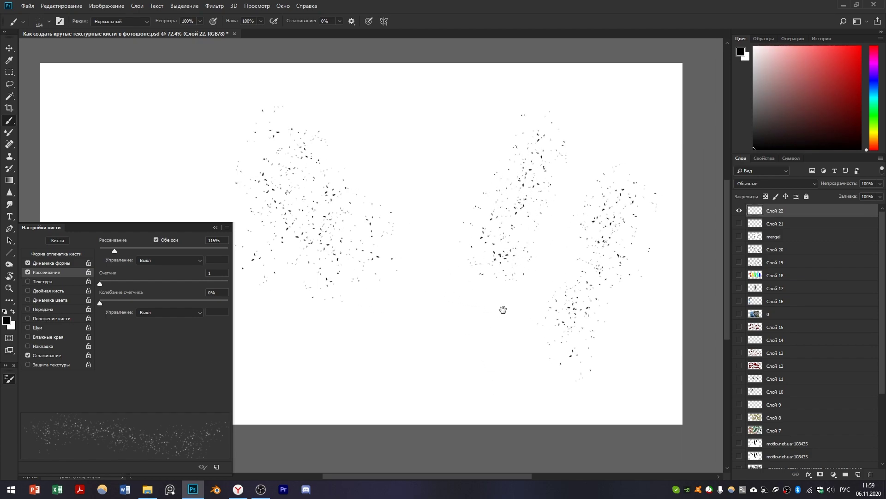
# Step: Tighten the brush tip spacing to 17% and paint a small flake cluster and stroke
pyautogui.click(60, 253)
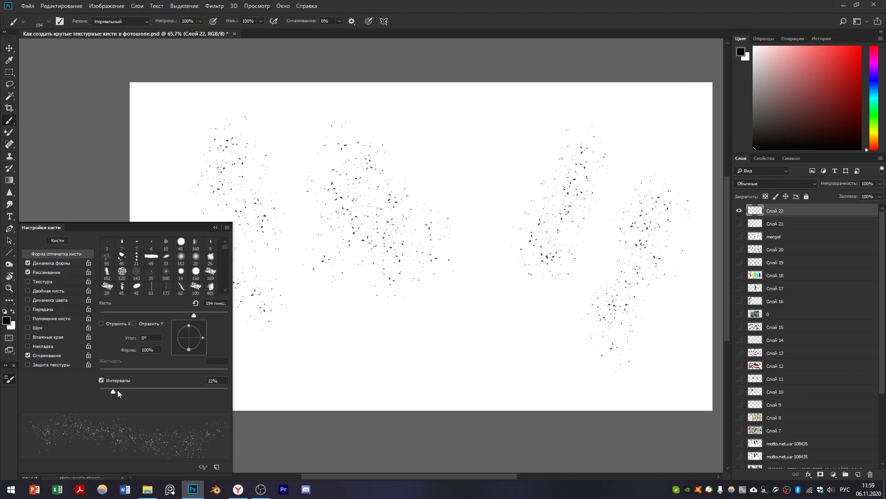
pyautogui.moveTo(117, 389); pyautogui.dragTo(110, 391)
pyautogui.click(400, 342)
pyautogui.moveTo(480, 295); pyautogui.dragTo(402, 385)
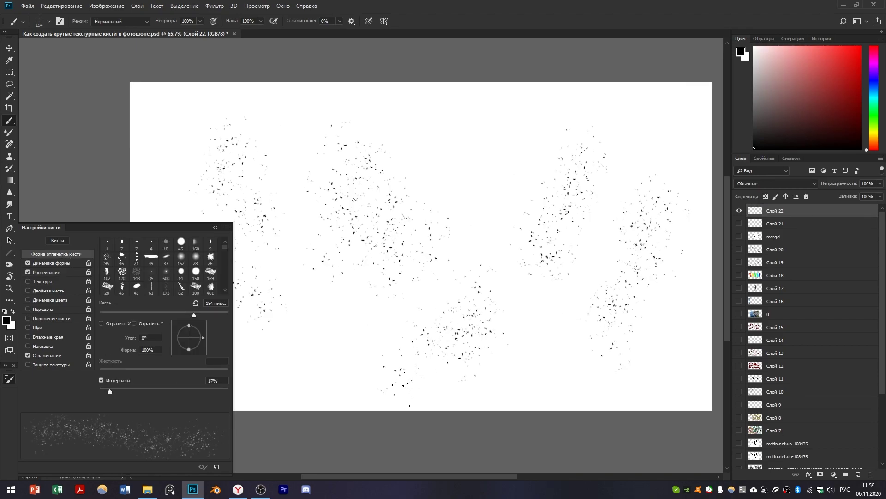
# Step: Enable Transfer and set the Size Jitter control to Pen Pressure
pyautogui.click(48, 308)
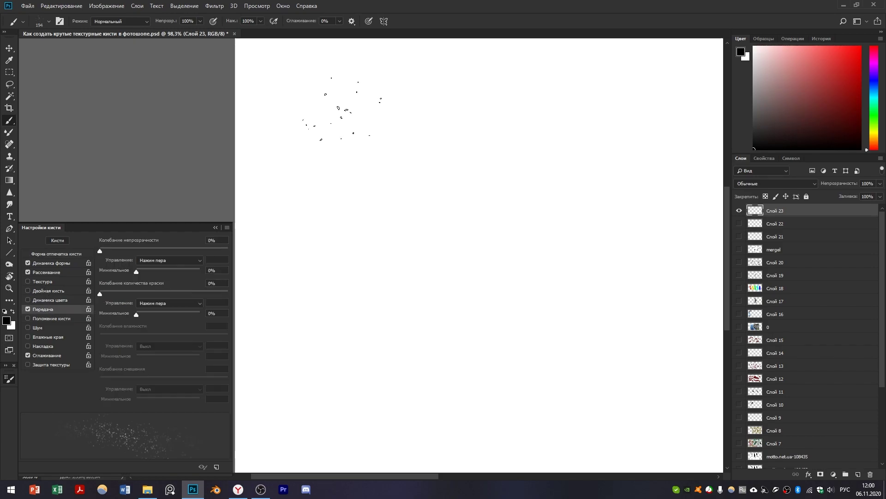
pyautogui.moveTo(452, 226); pyautogui.dragTo(462, 293)
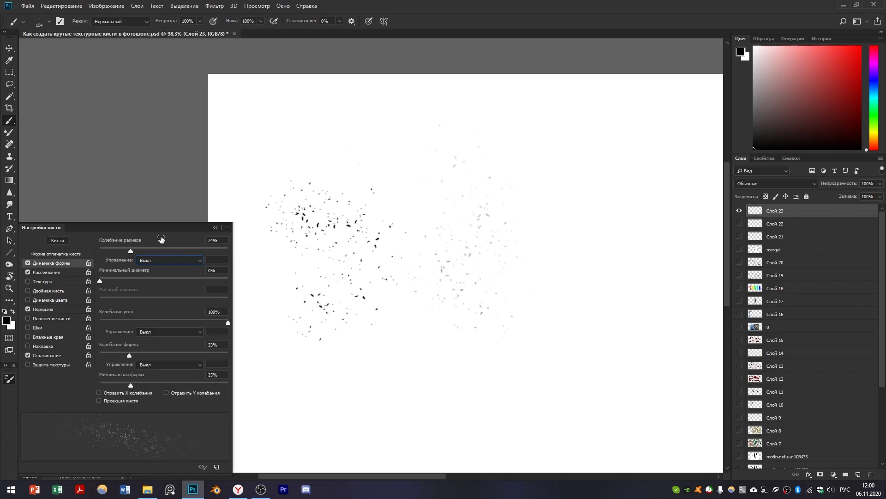
pyautogui.click(162, 260)
pyautogui.click(159, 290)
# Step: Paint a dense flake cluster and fainter pressure-varied flake strokes on Слой 23
pyautogui.moveTo(553, 277); pyautogui.dragTo(398, 299)
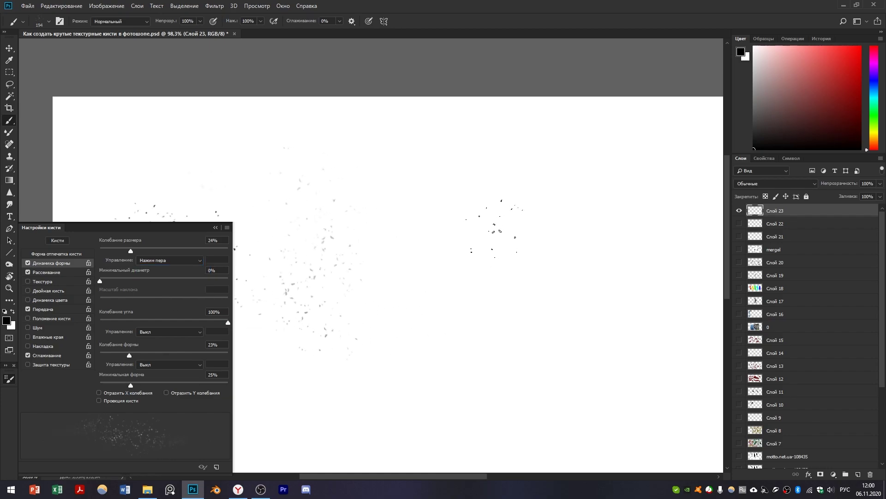
pyautogui.moveTo(511, 223)
pyautogui.mouseDown()
pyautogui.moveTo(510, 247)
pyautogui.moveTo(539, 243)
pyautogui.mouseUp()
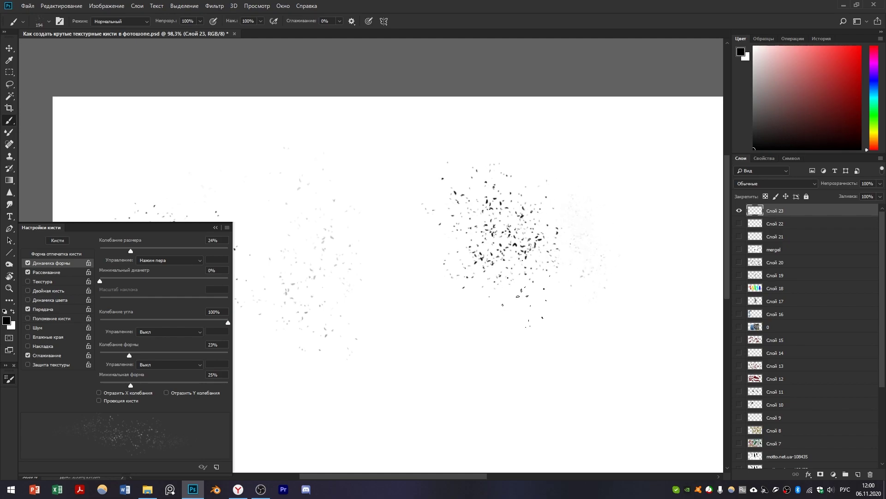
pyautogui.moveTo(438, 253); pyautogui.dragTo(412, 262)
pyautogui.moveTo(484, 304); pyautogui.dragTo(425, 309)
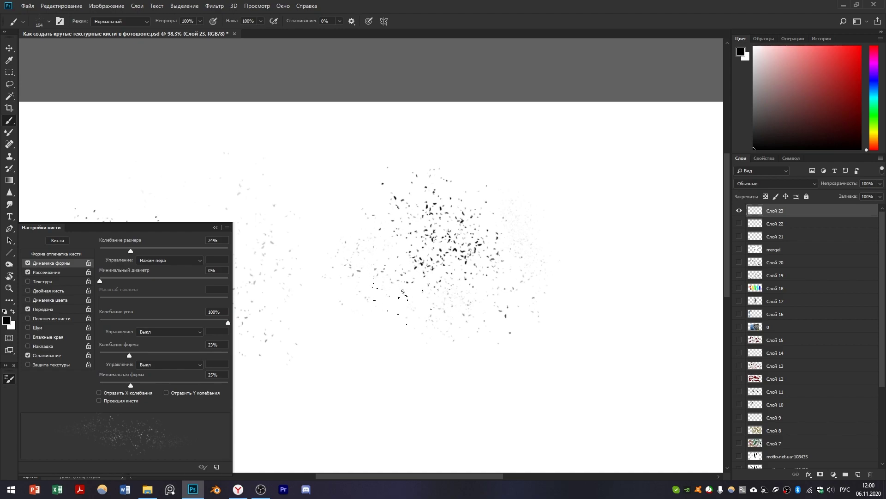
pyautogui.moveTo(545, 334); pyautogui.dragTo(482, 342)
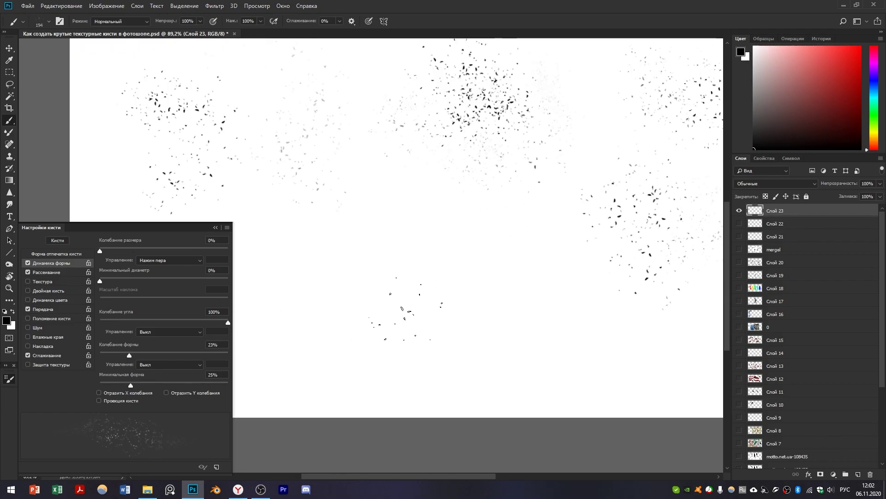
pyautogui.moveTo(387, 300); pyautogui.dragTo(365, 324)
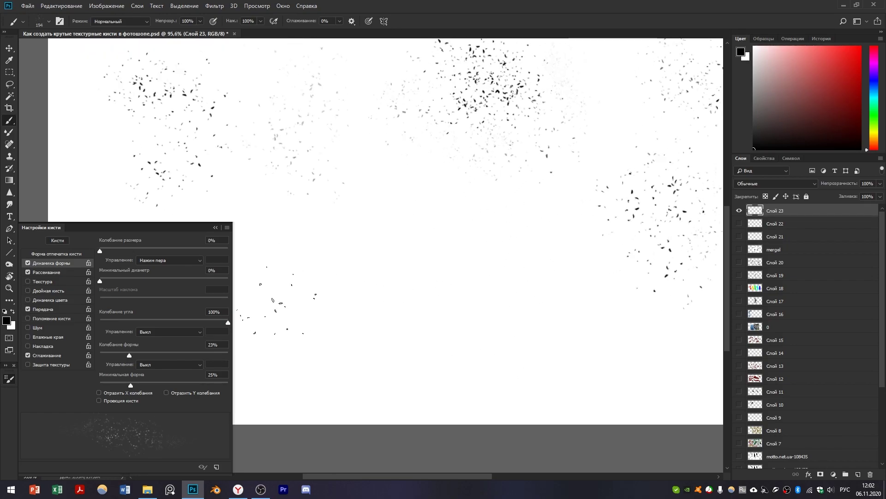
# Step: Enable Dual Brush with the 162 tip in Multiply mode and resize the second tip
pyautogui.click(37, 291)
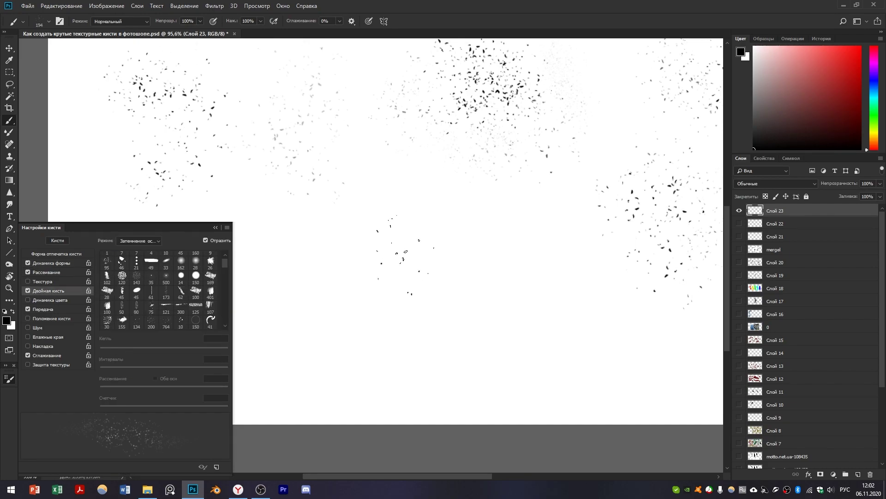
pyautogui.moveTo(408, 273); pyautogui.dragTo(355, 287)
pyautogui.click(182, 261)
pyautogui.click(138, 241)
pyautogui.click(136, 241)
pyautogui.moveTo(187, 350); pyautogui.dragTo(189, 349)
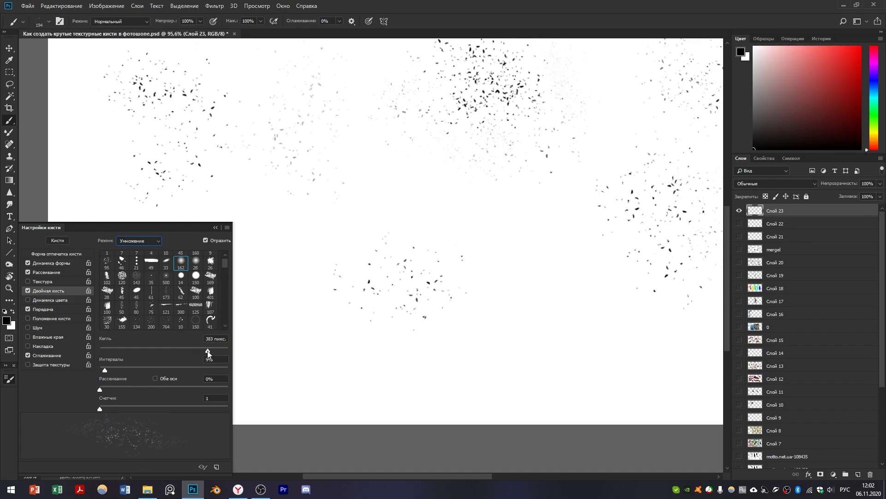
pyautogui.moveTo(207, 351); pyautogui.dragTo(201, 349)
# Step: Paint a speckled test stroke and widen the second tip's spacing to 21%
pyautogui.moveTo(480, 252); pyautogui.dragTo(464, 321)
pyautogui.scroll(3, 487, 304)
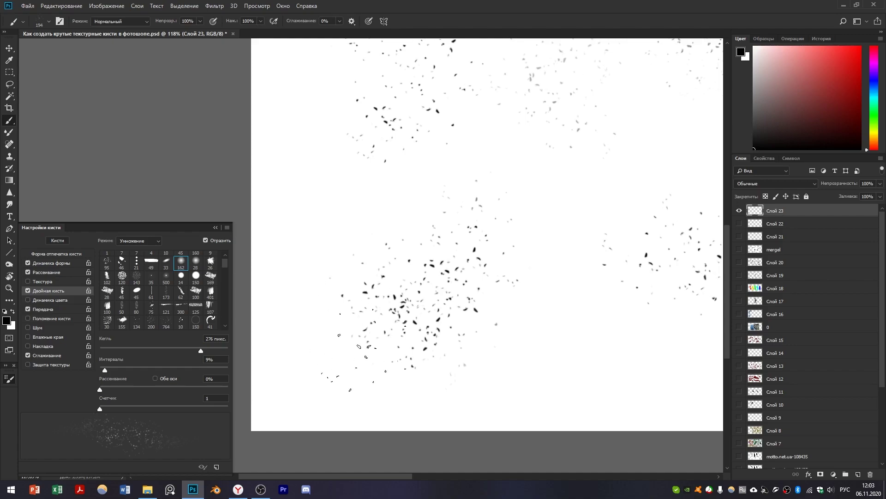
pyautogui.scroll(-2, 341, 318)
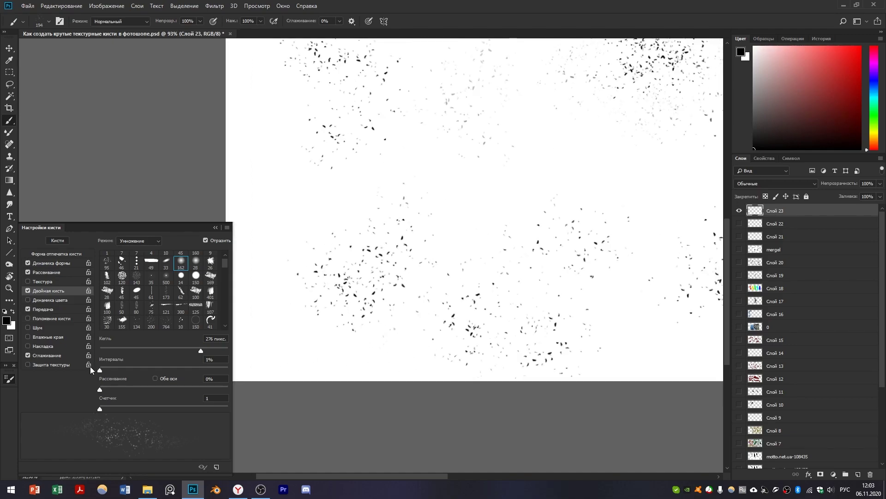
pyautogui.moveTo(105, 369); pyautogui.dragTo(112, 370)
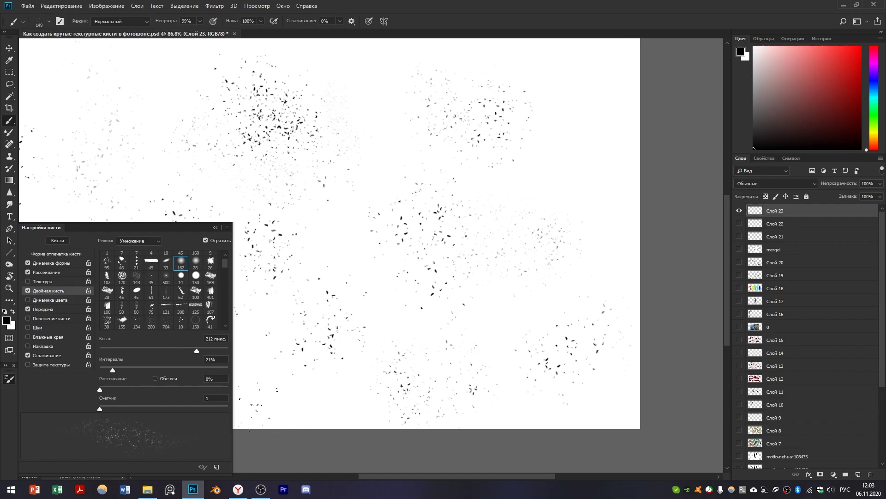
# Step: Save the dual-tip flake brush as a new brush preset via the New Brush dialog
pyautogui.click(216, 466)
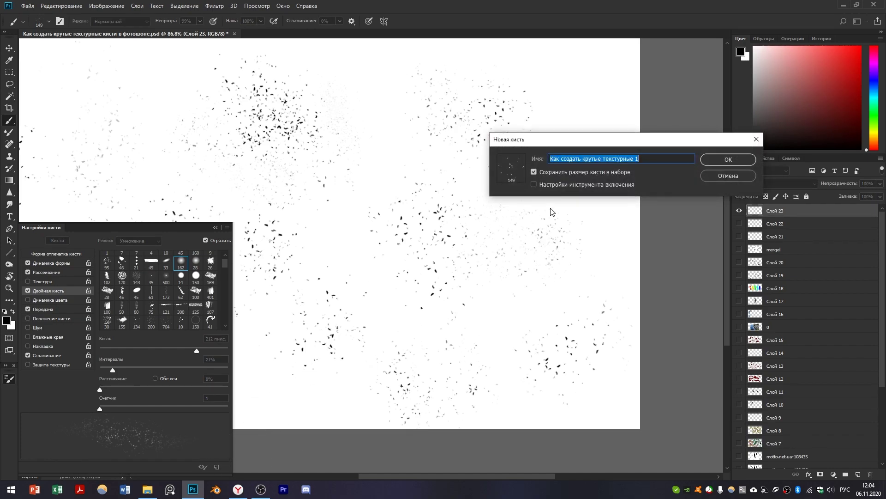
pyautogui.click(728, 159)
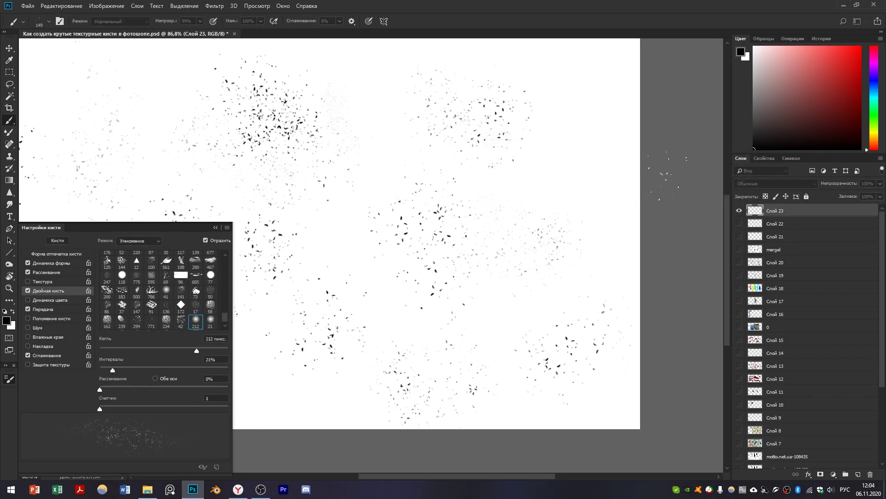